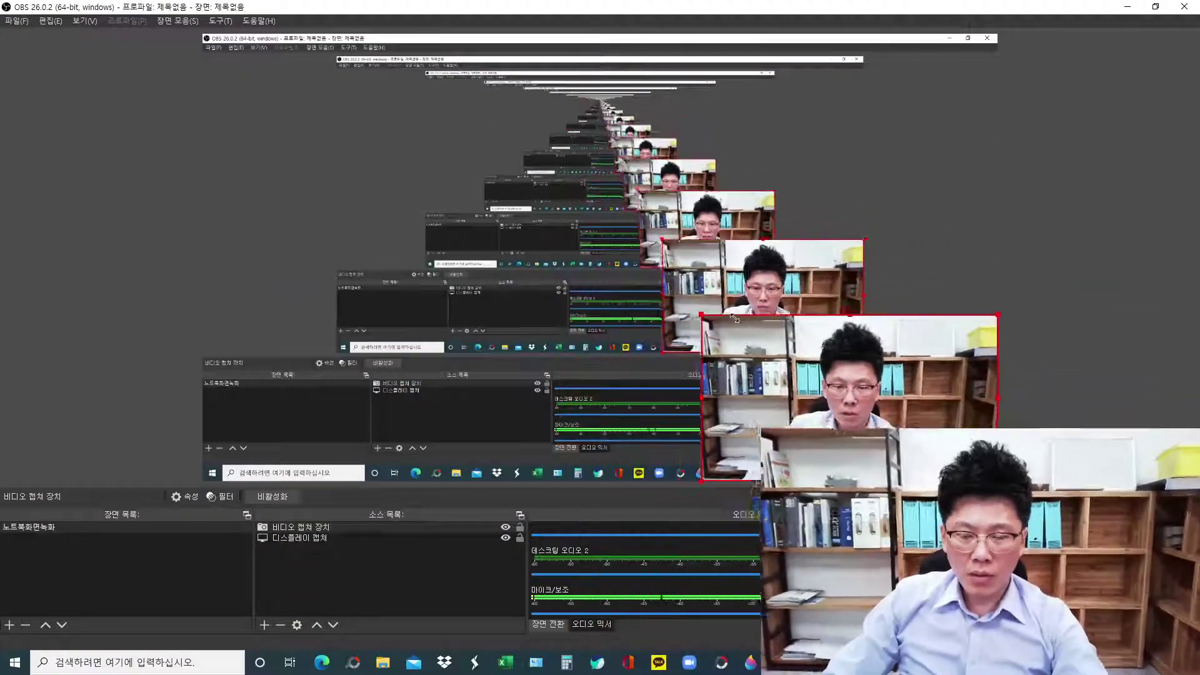
# Switch to Chrome and open the keyword tool in Naver Search Ads.
pyautogui.click(816, 666)
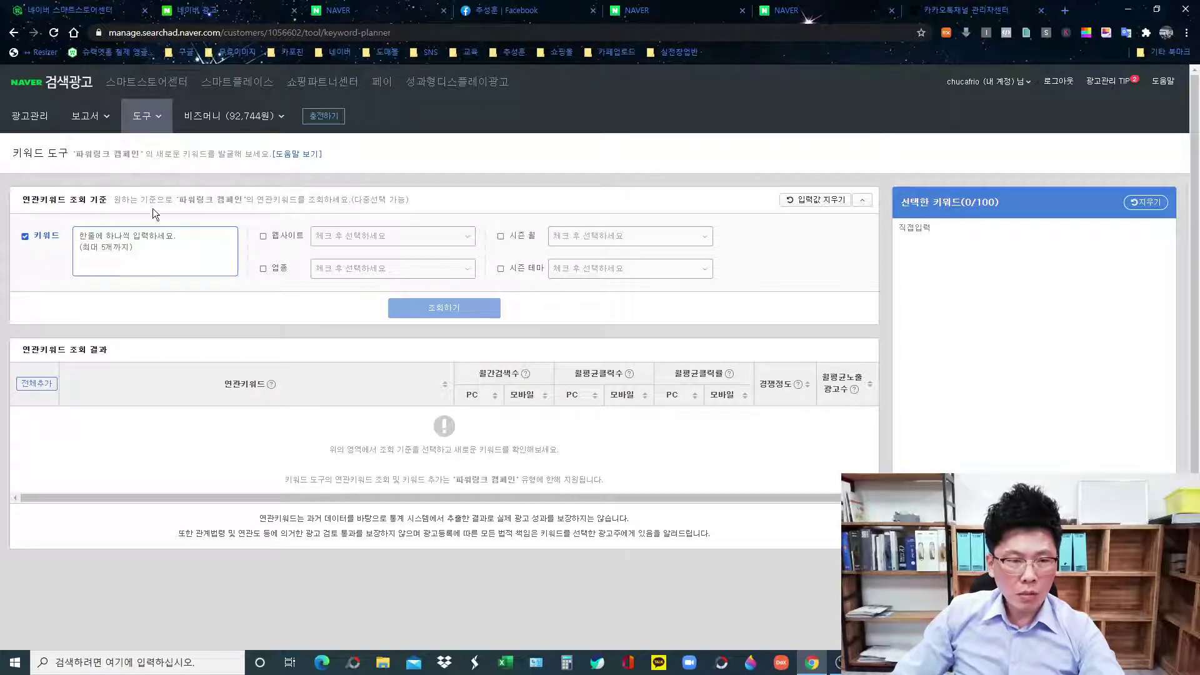
pyautogui.click(153, 119)
pyautogui.click(160, 232)
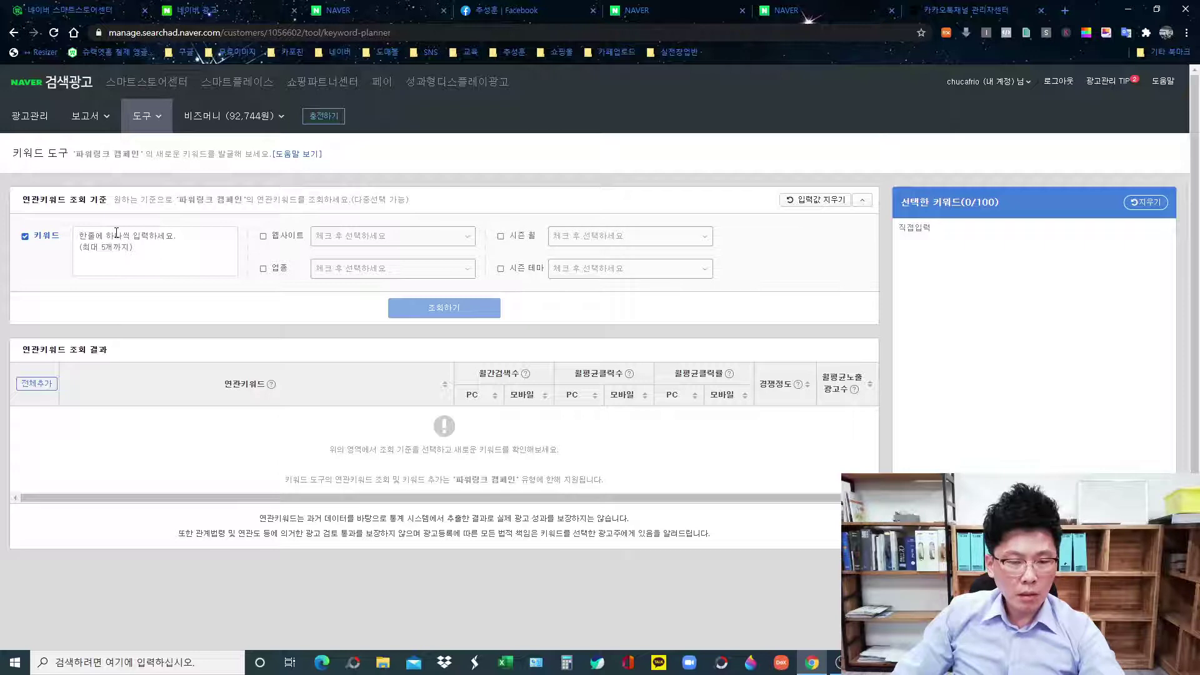
pyautogui.click(826, 9)
pyautogui.click(514, 154)
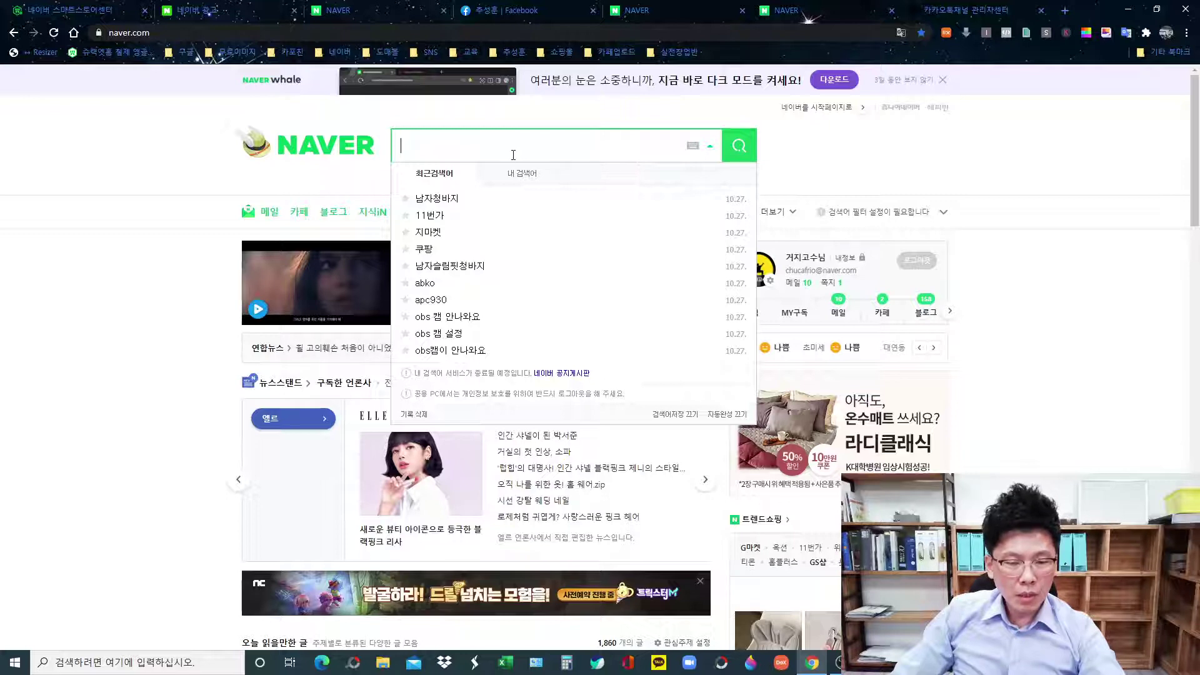
pyautogui.click(235, 17)
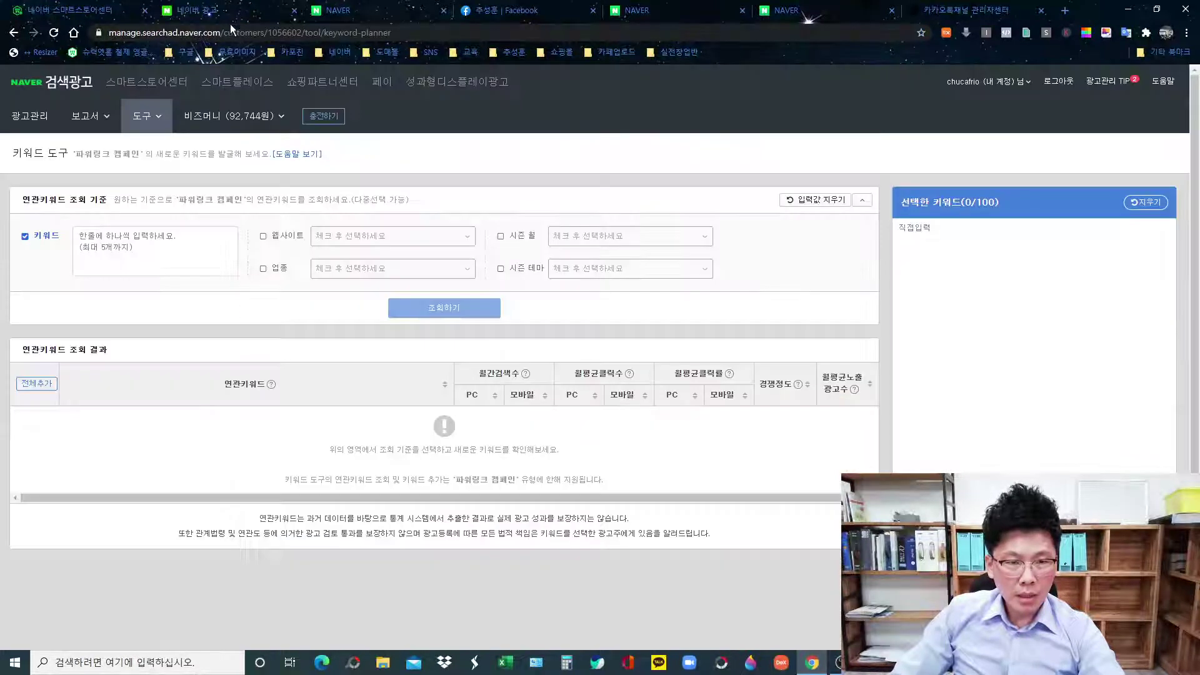
# Query related keywords for 남자청바지 in the keyword tool and look through the resulting keyword list.
pyautogui.click(165, 266)
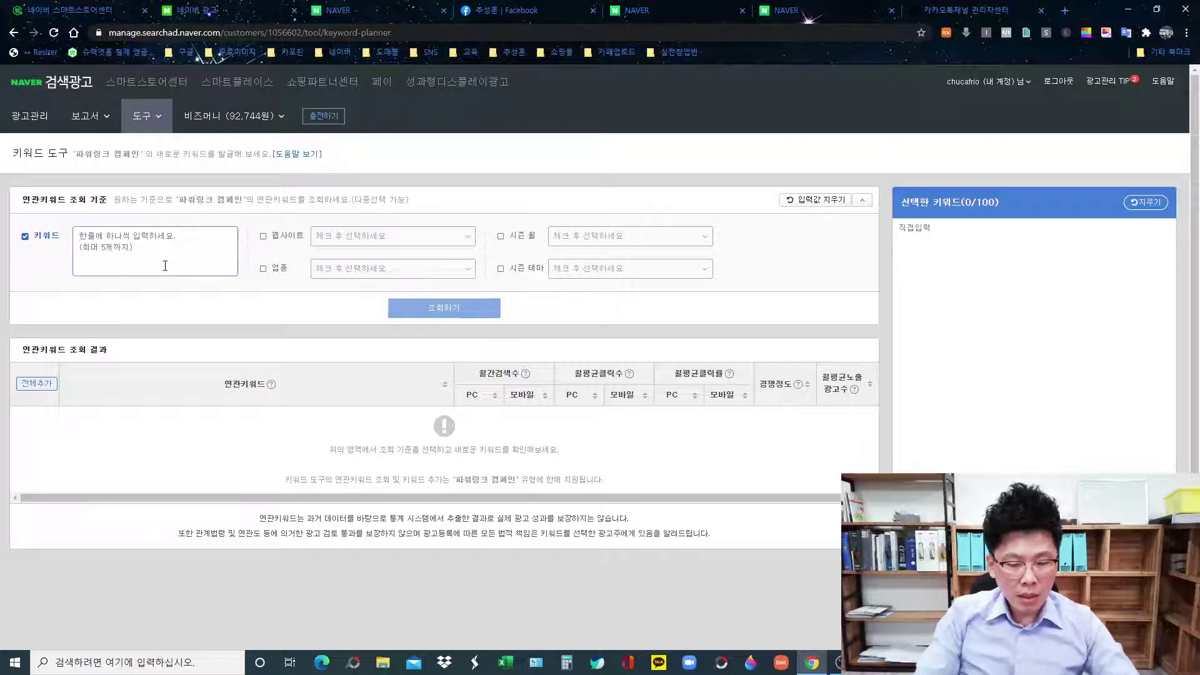
pyautogui.write('넘자청바지')
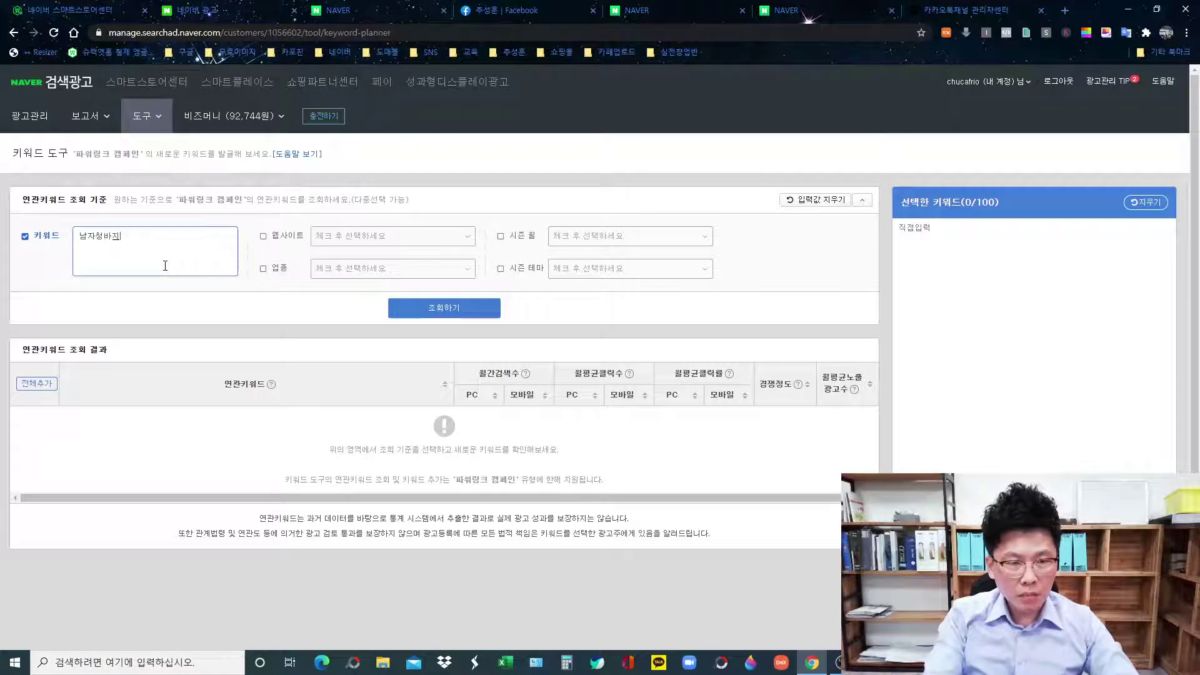
pyautogui.click(405, 310)
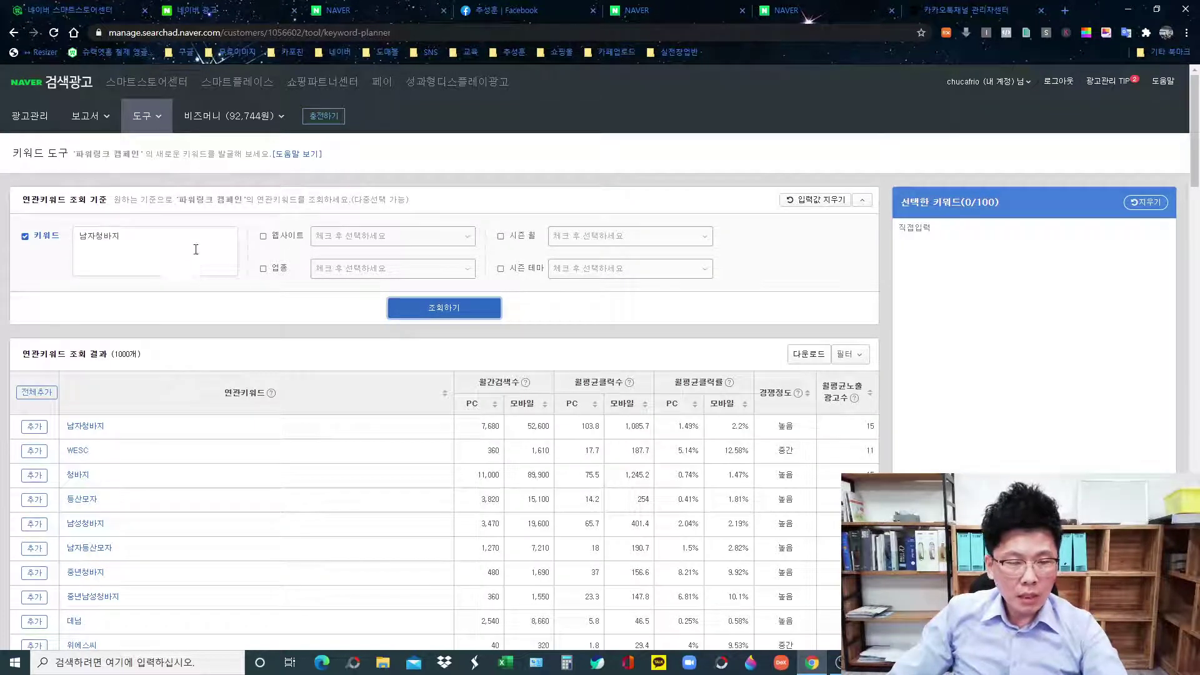
pyautogui.scroll(-2, 219, 338)
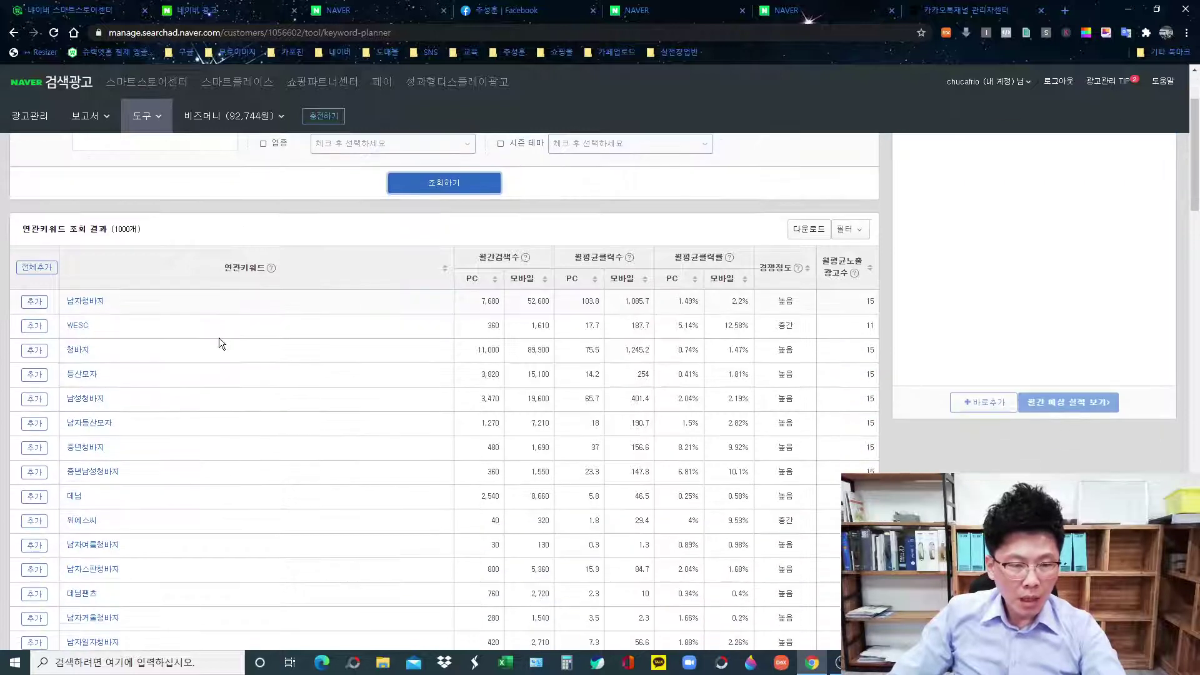
pyautogui.scroll(-1, 129, 331)
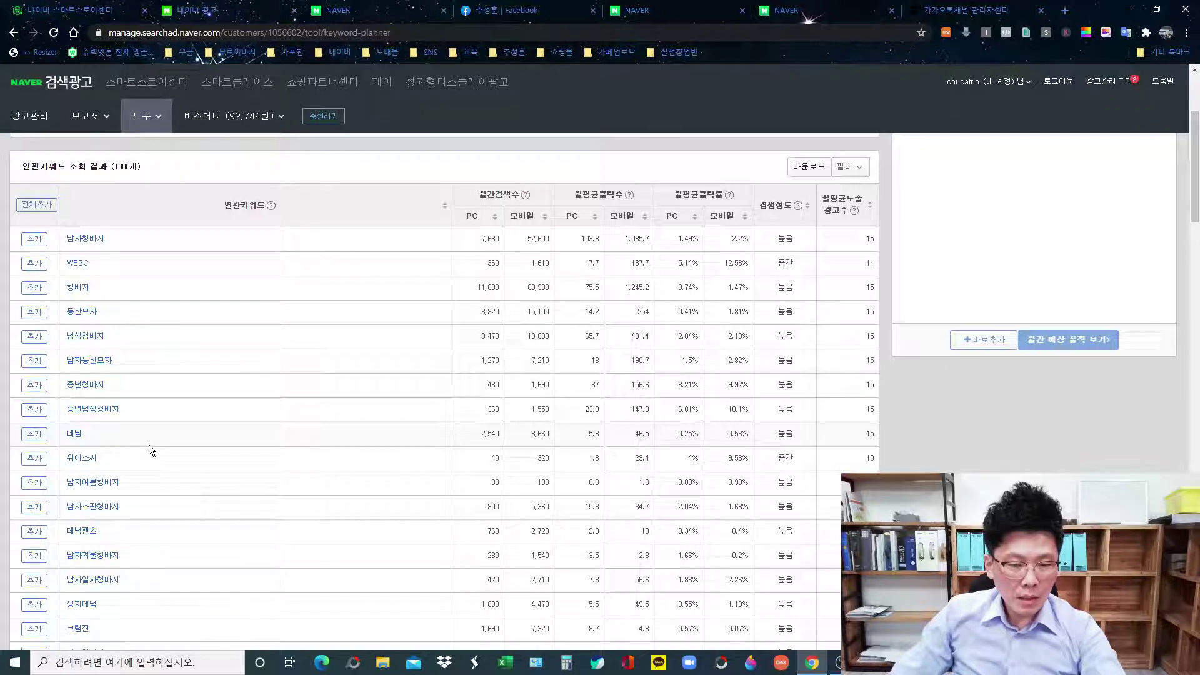
pyautogui.scroll(3, 150, 437)
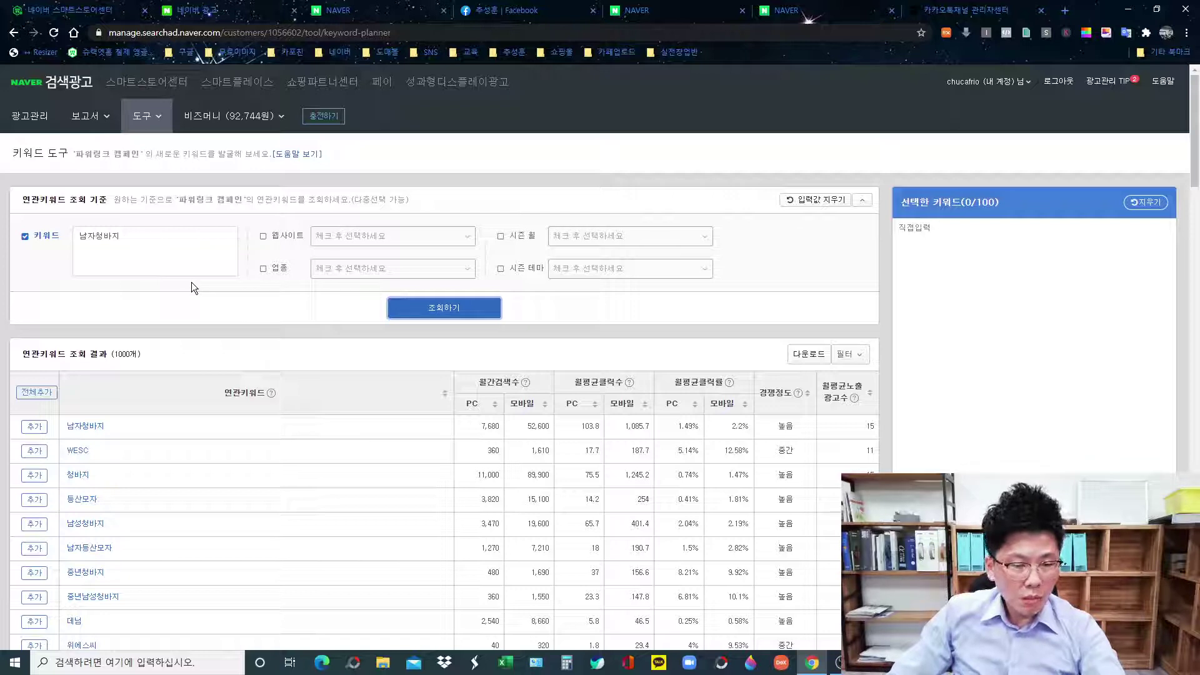
pyautogui.scroll(-1, 188, 463)
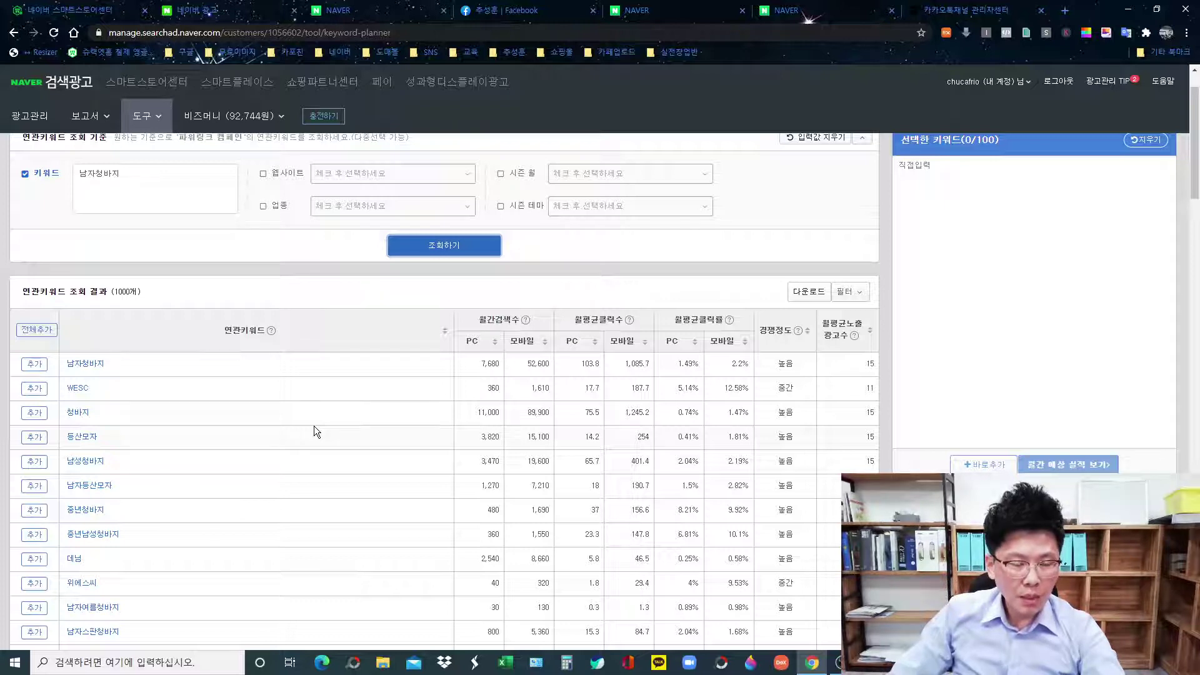
pyautogui.scroll(1, 172, 257)
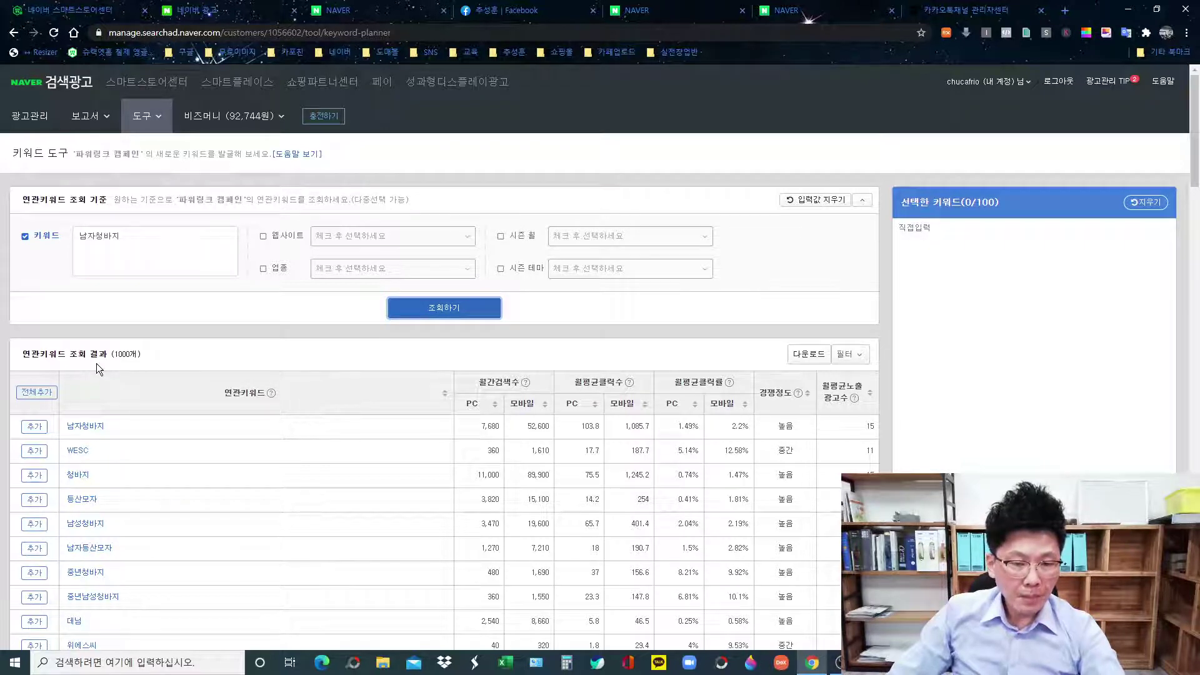
# Search Naver for 네이버광고 from its home page.
pyautogui.click(777, 12)
pyautogui.click(547, 144)
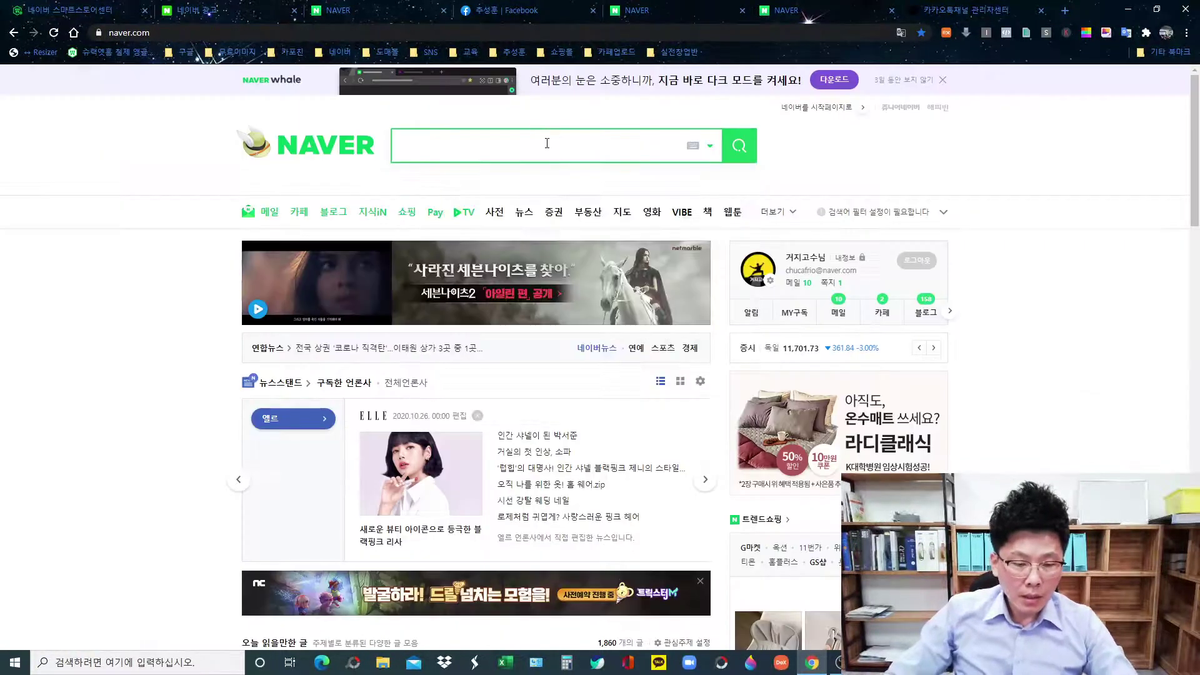
pyautogui.write('ㄴㅔ이버ㄱ')
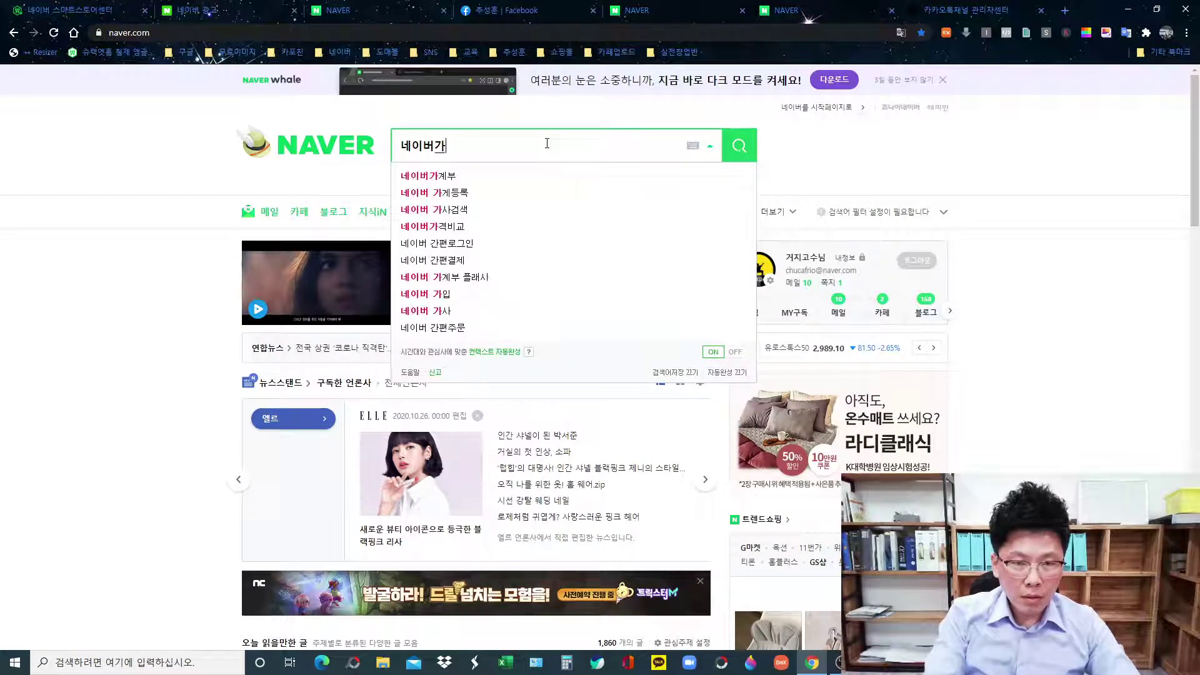
pyautogui.write('ㅘㅇ고')
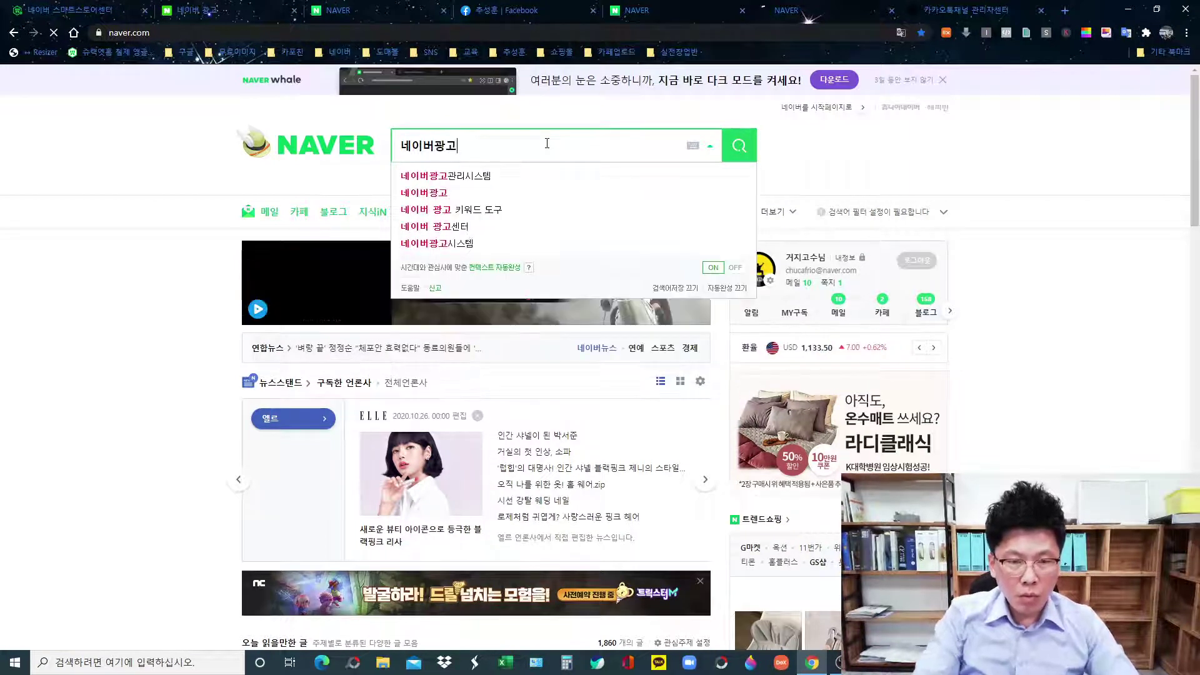
pyautogui.press('Return')
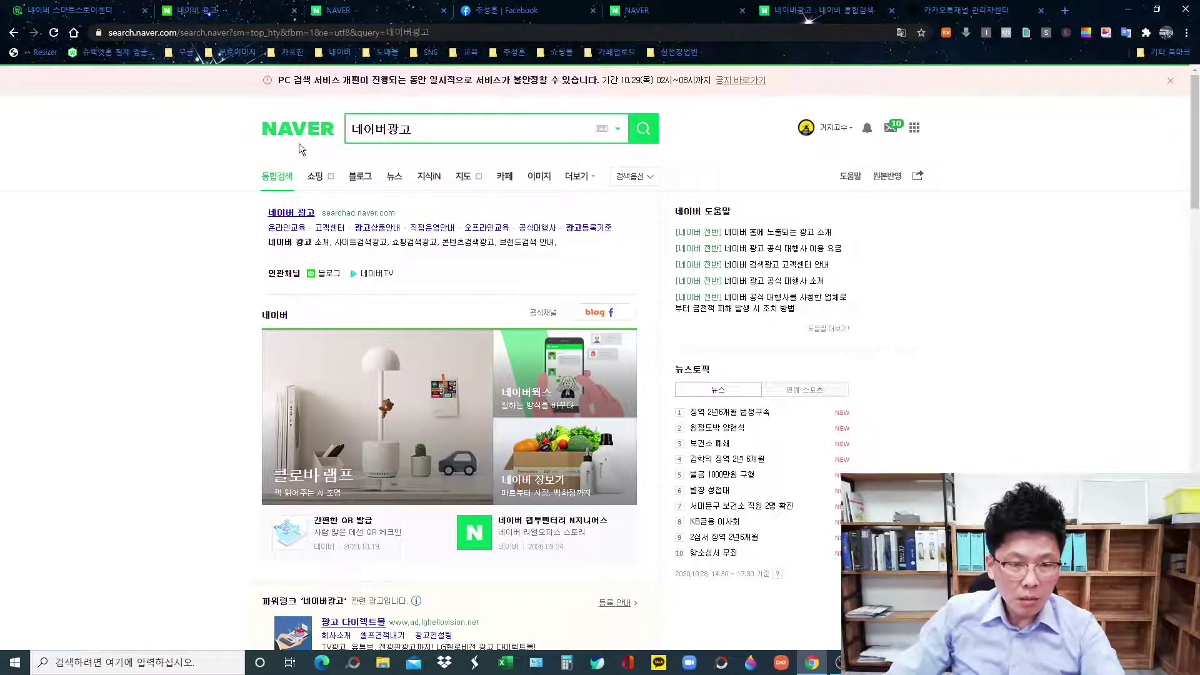
# Return to the Naver Search Ads page and open its keyword tool.
pyautogui.click(242, 13)
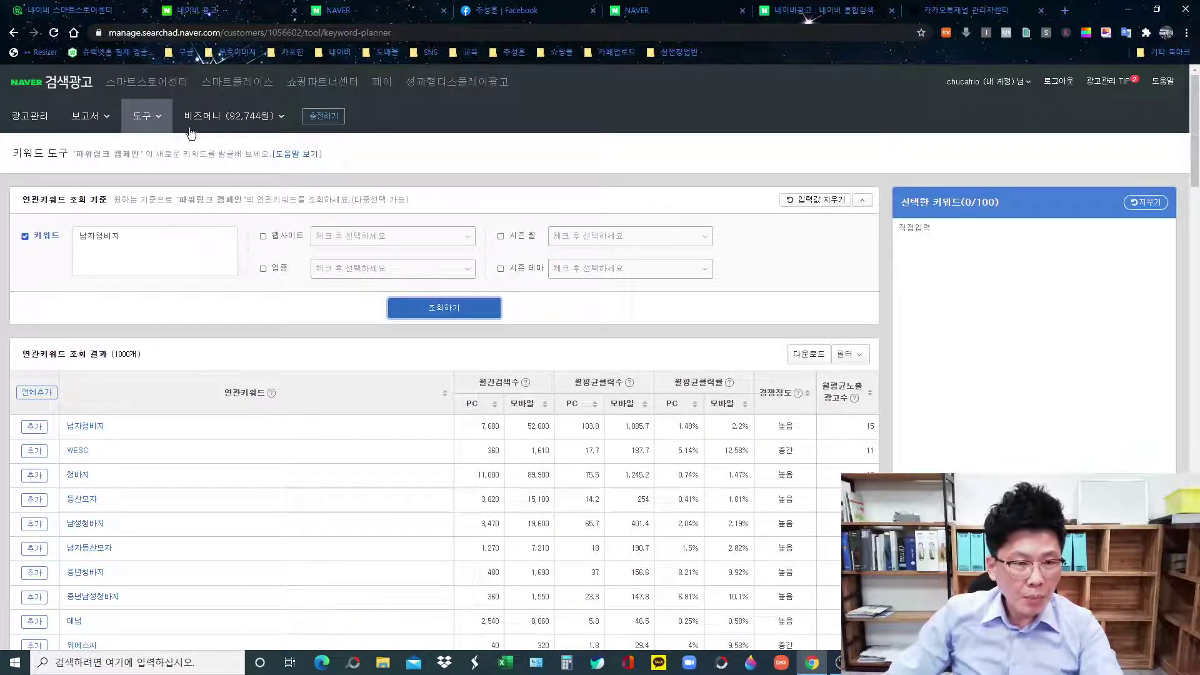
pyautogui.click(144, 116)
pyautogui.click(182, 235)
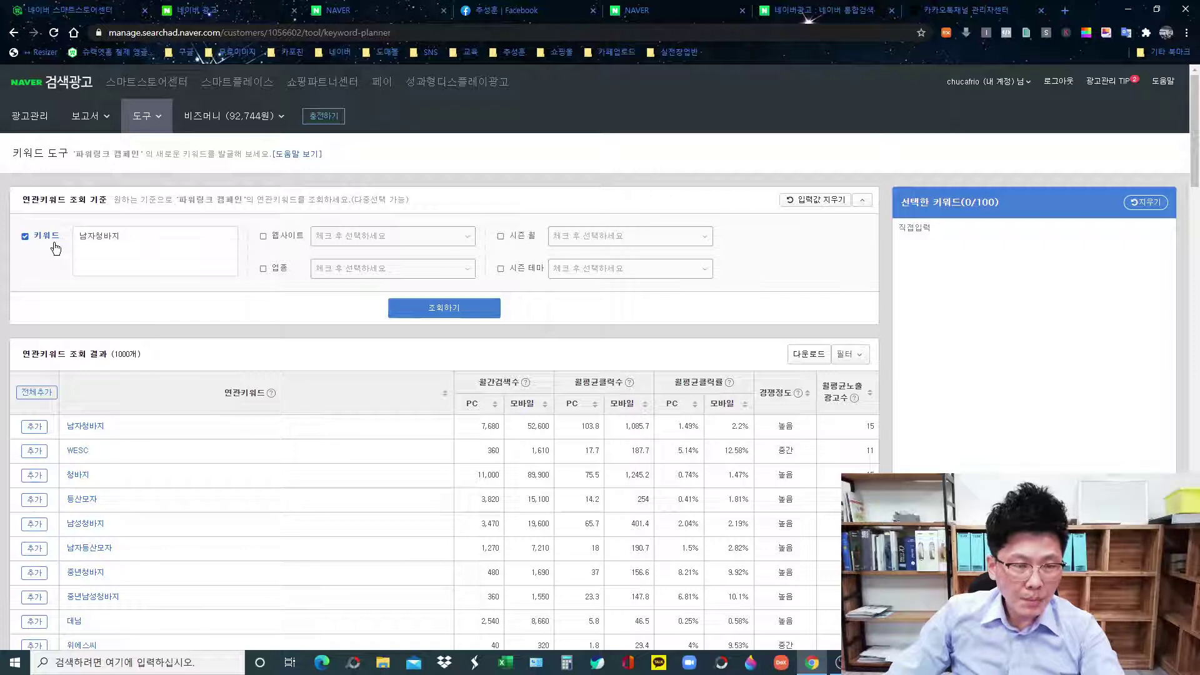
# Clear the existing keyword, enter 남자청바지 again and query its related keywords.
pyautogui.moveTo(122, 241); pyautogui.dragTo(13, 254)
pyautogui.press('BackSpace')
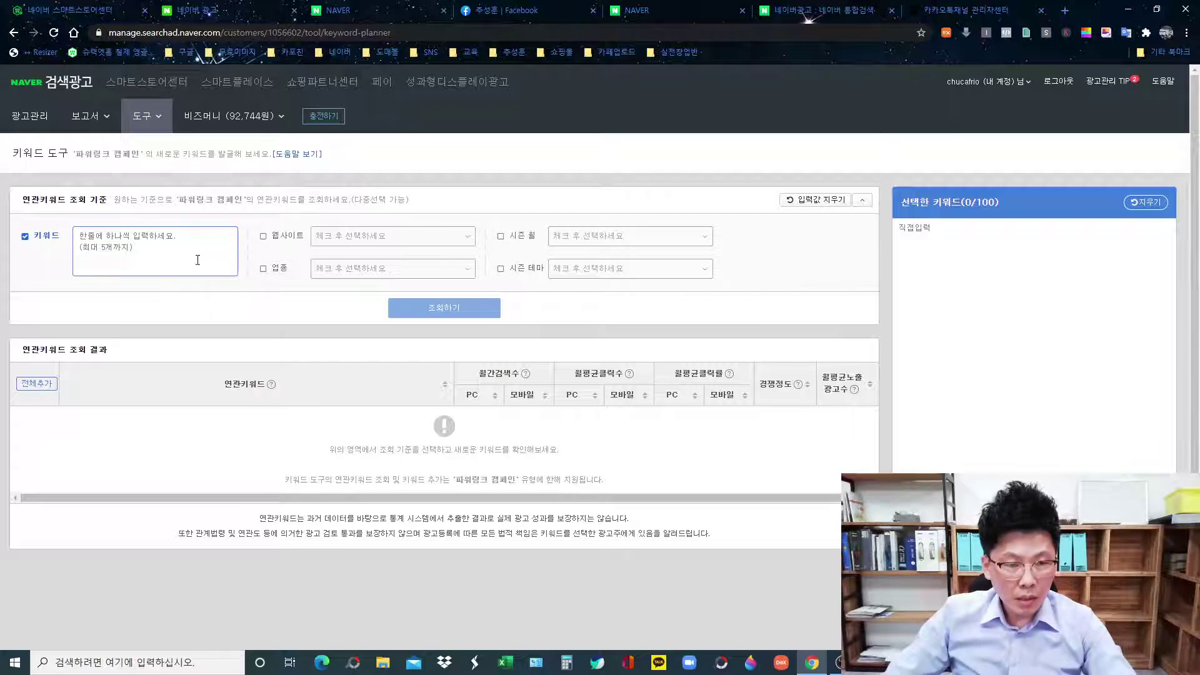
pyautogui.write('남잦청바지')
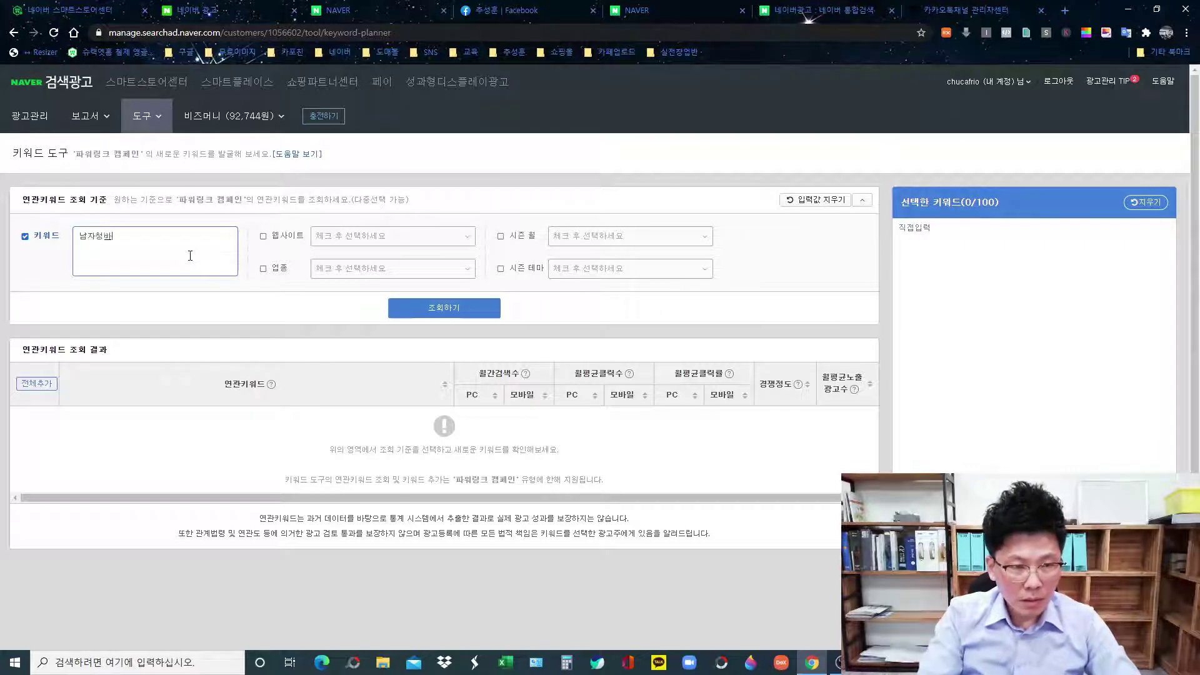
pyautogui.click(445, 317)
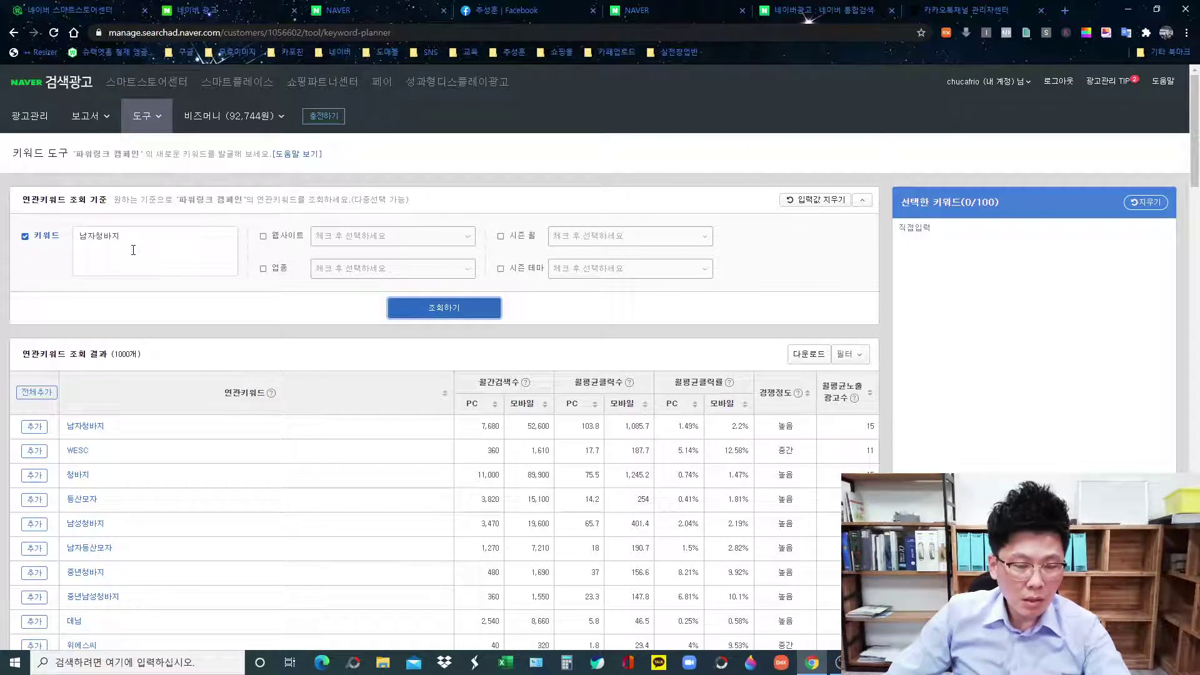
# Examine the related keywords for 남자청바지 along with their monthly PC and mobile search counts.
pyautogui.scroll(-3, 150, 315)
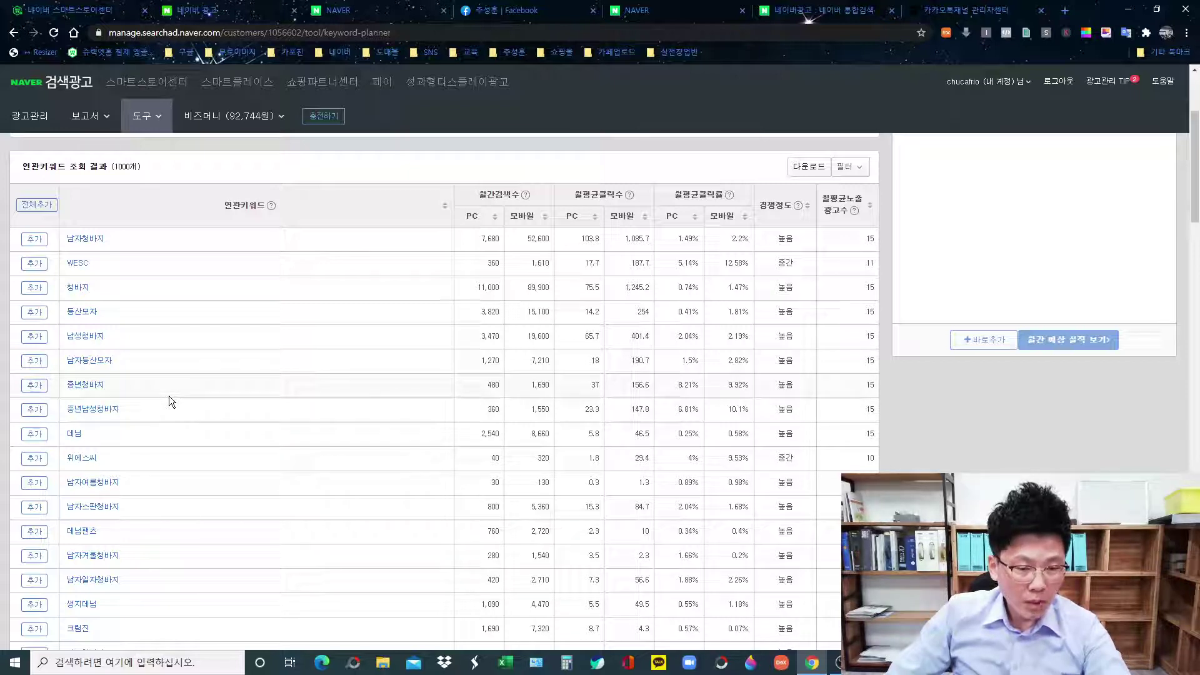
pyautogui.scroll(3, 169, 396)
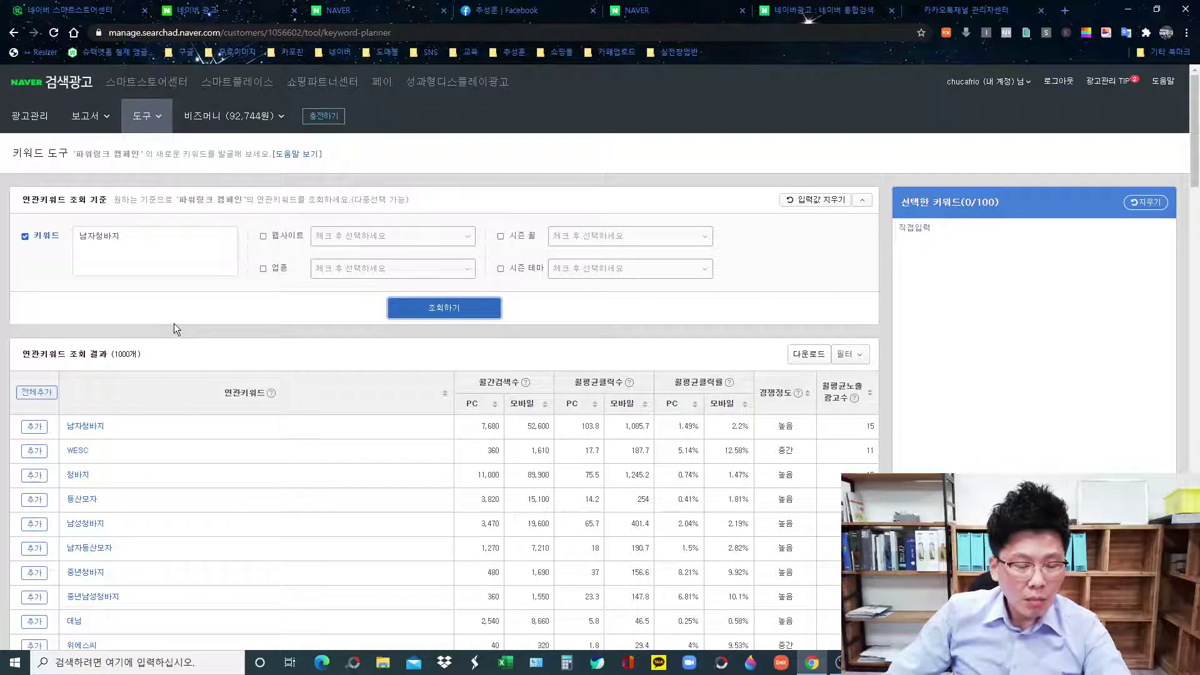
pyautogui.scroll(-2, 354, 384)
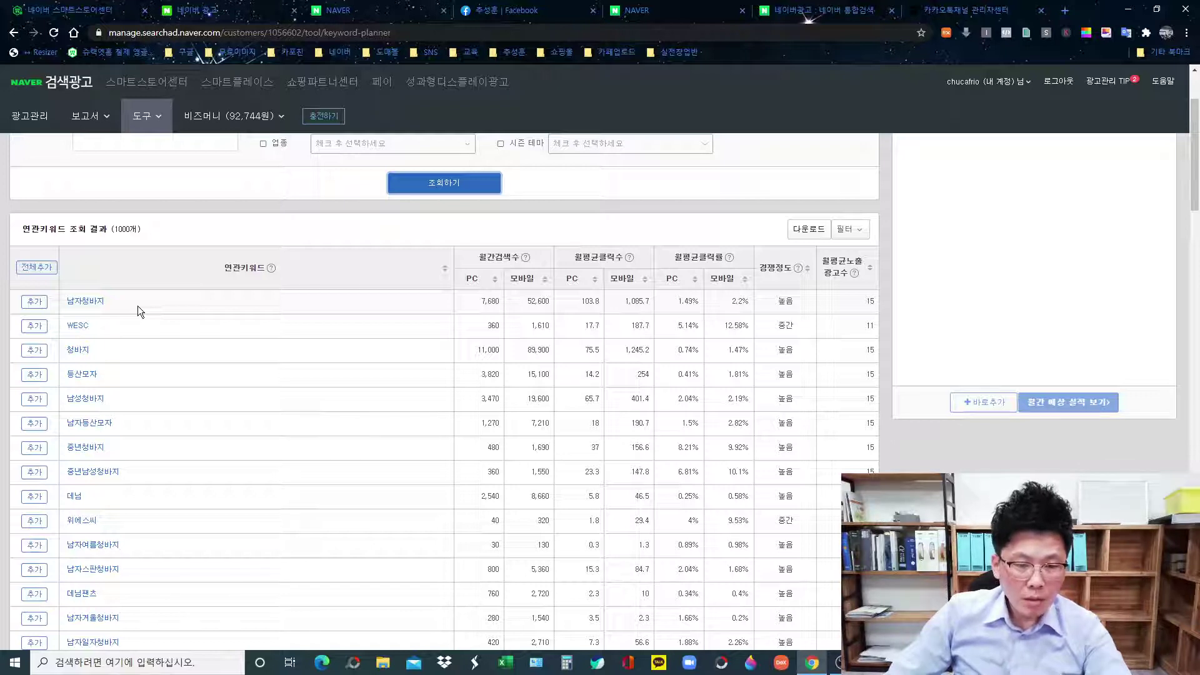
pyautogui.scroll(2, 131, 316)
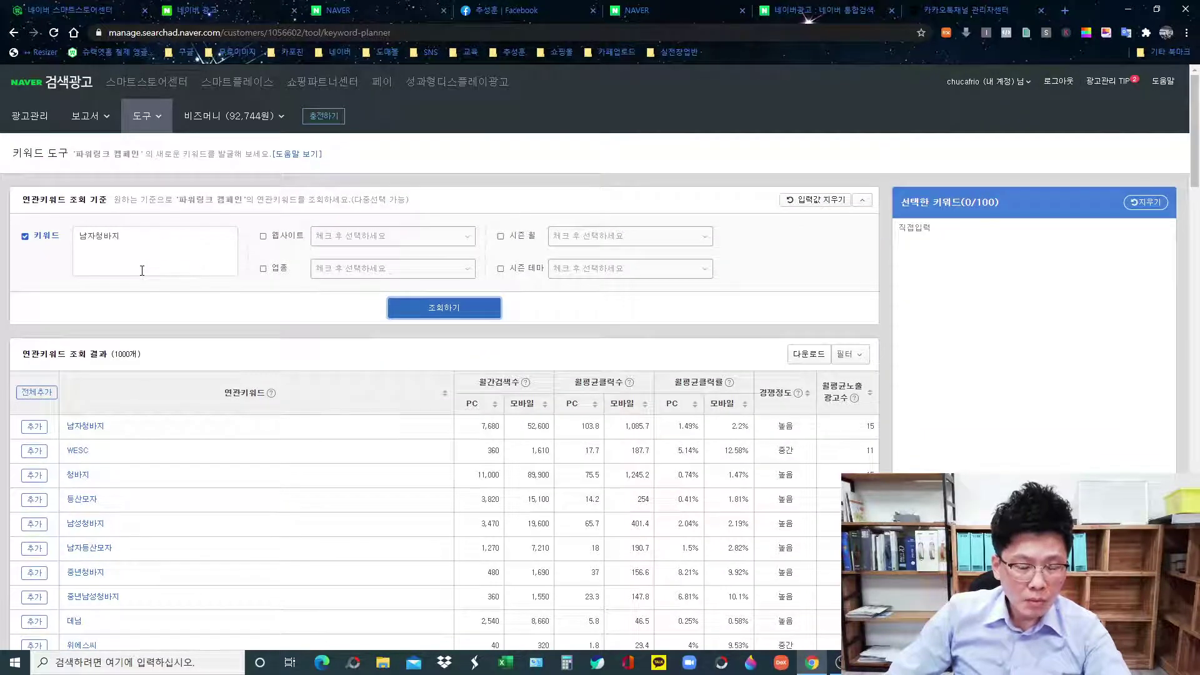
pyautogui.scroll(-2, 142, 270)
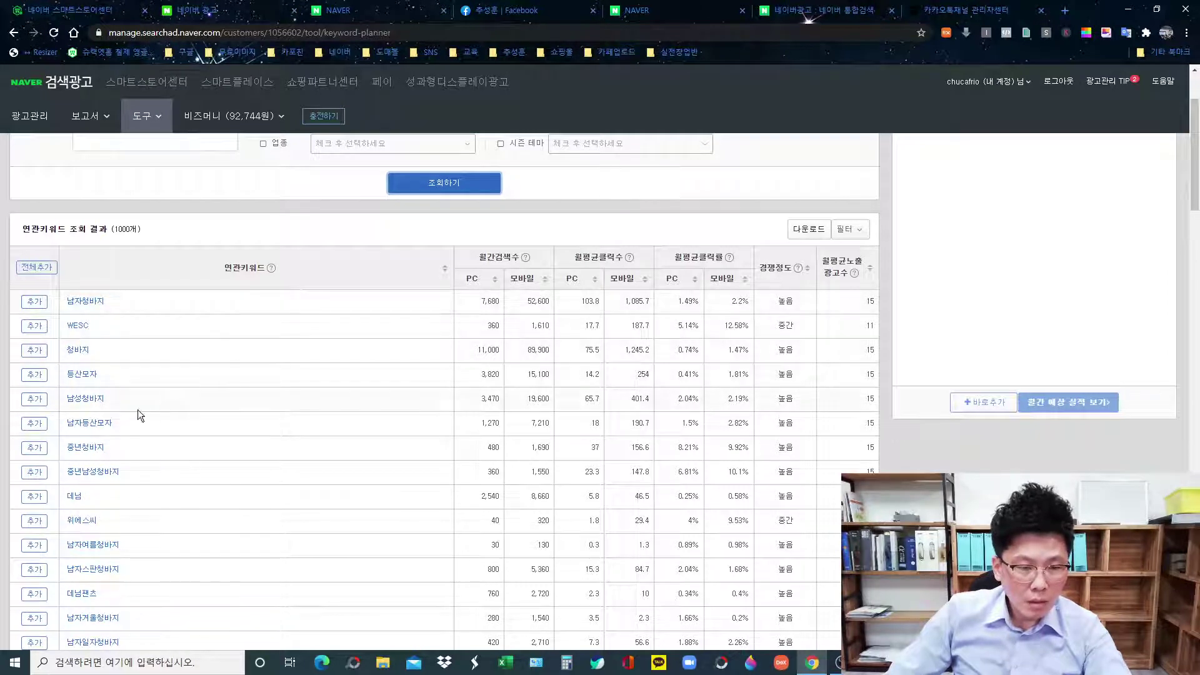
pyautogui.scroll(-2, 137, 416)
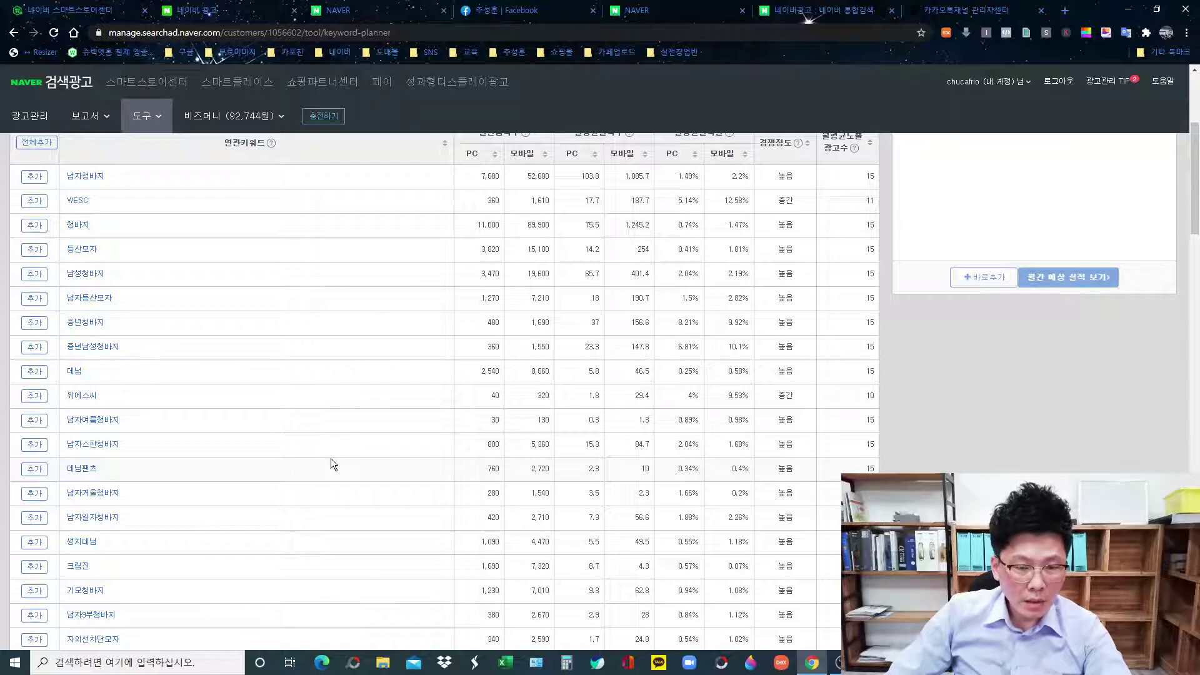
pyautogui.scroll(4, 331, 464)
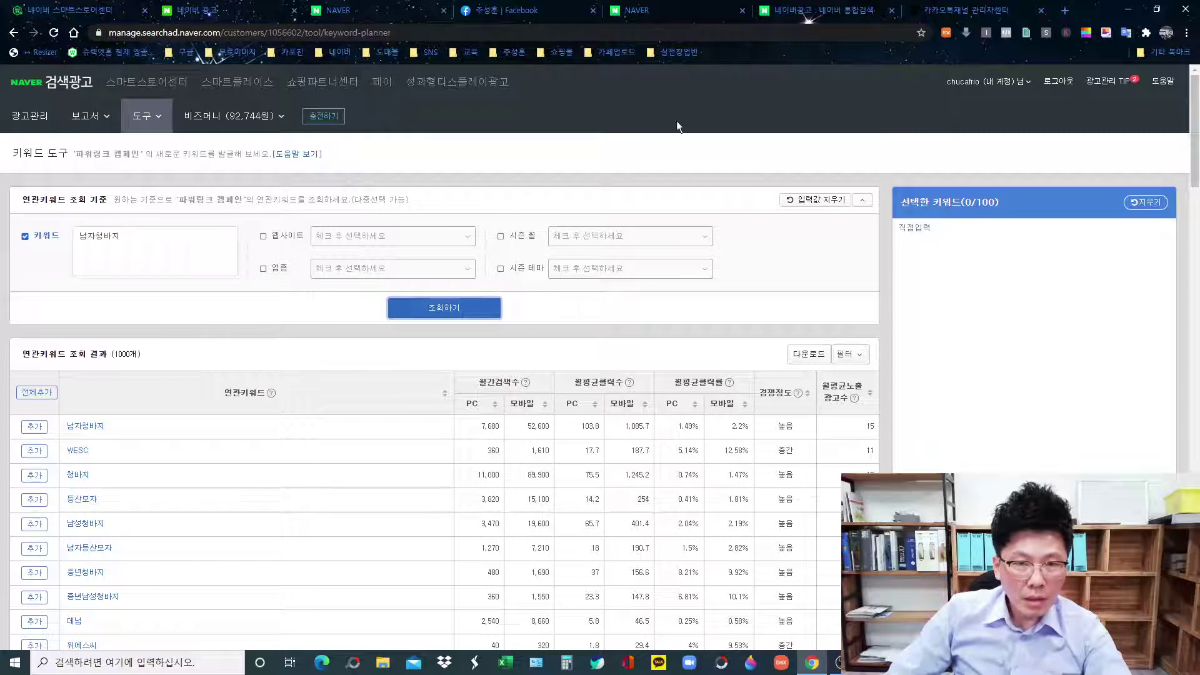
# Search Naver for 남자청바지 in place of the previous search term.
pyautogui.click(819, 10)
pyautogui.click(441, 135)
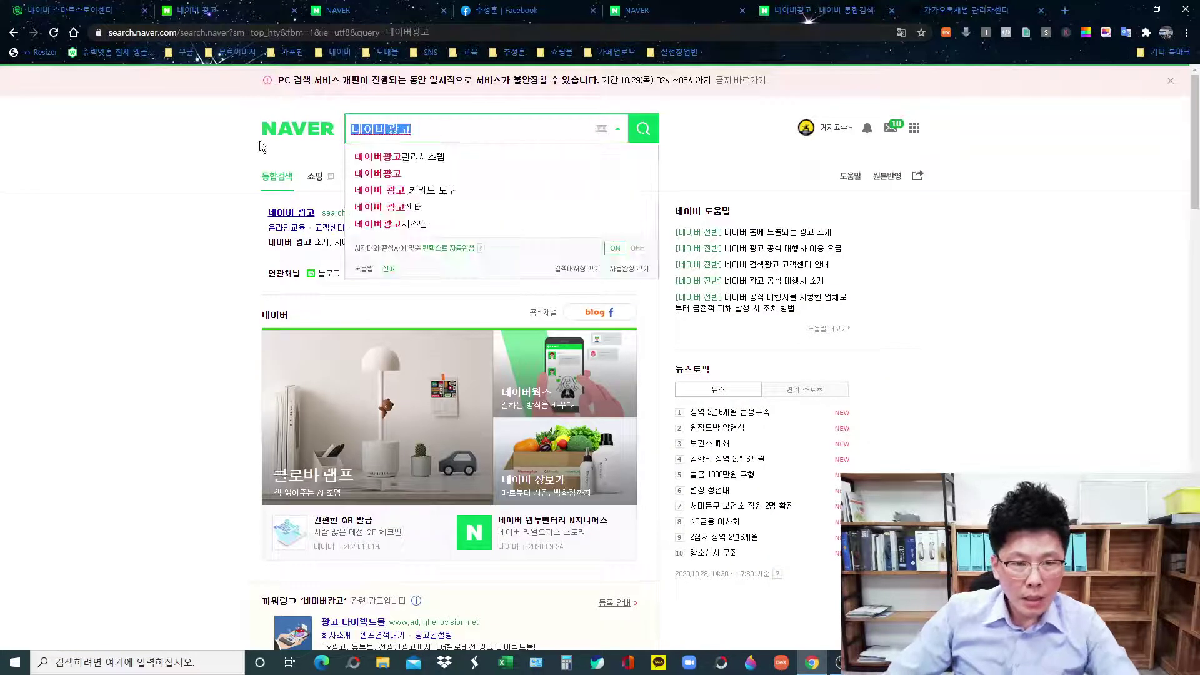
pyautogui.write('남자청')
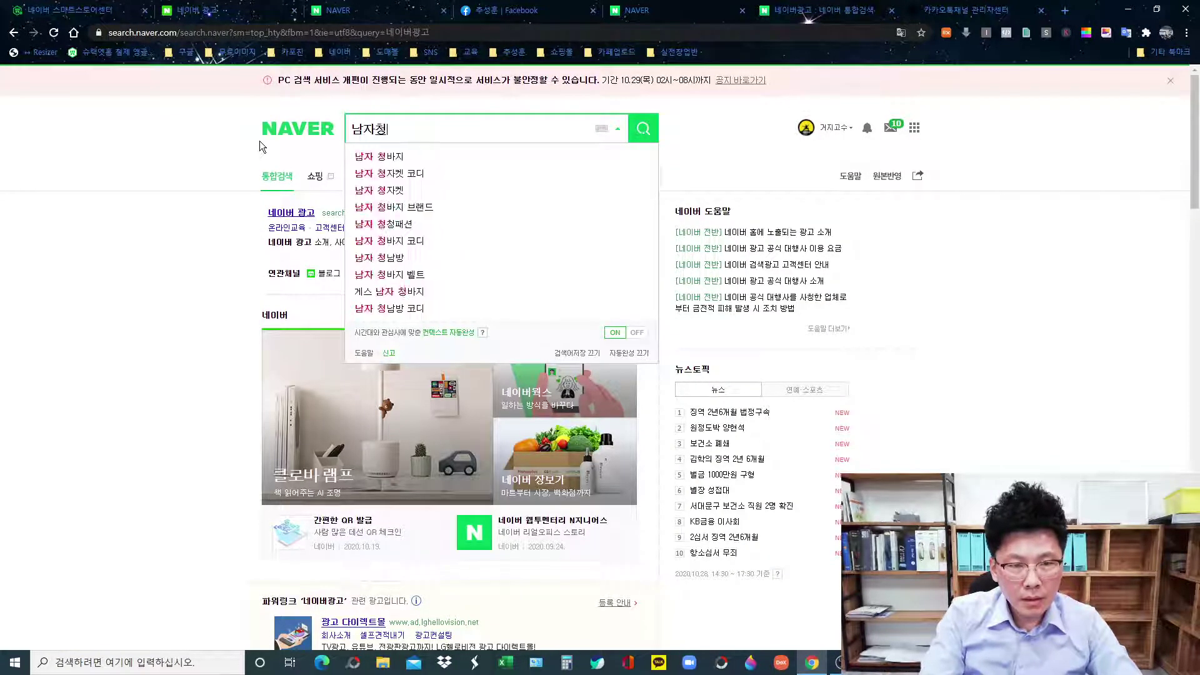
pyautogui.write('바지')
pyautogui.press('Return')
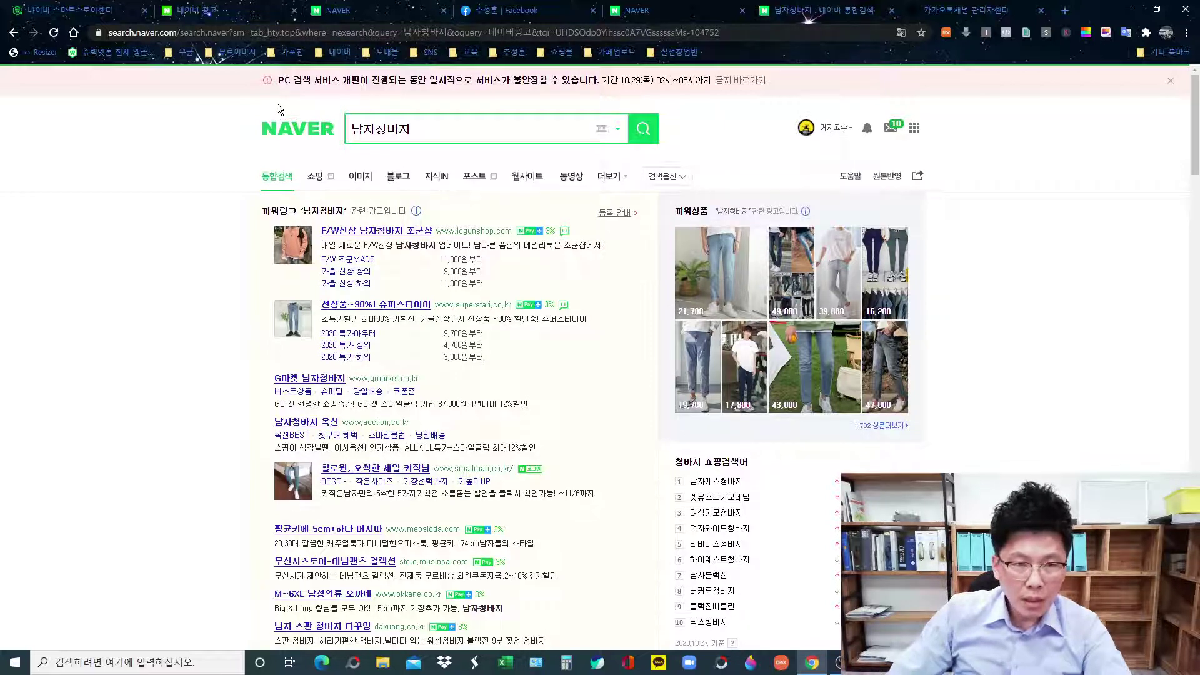
# Go back to the Search Ads keyword tool and review the search counts and click figures of the related keywords.
pyautogui.click(236, 14)
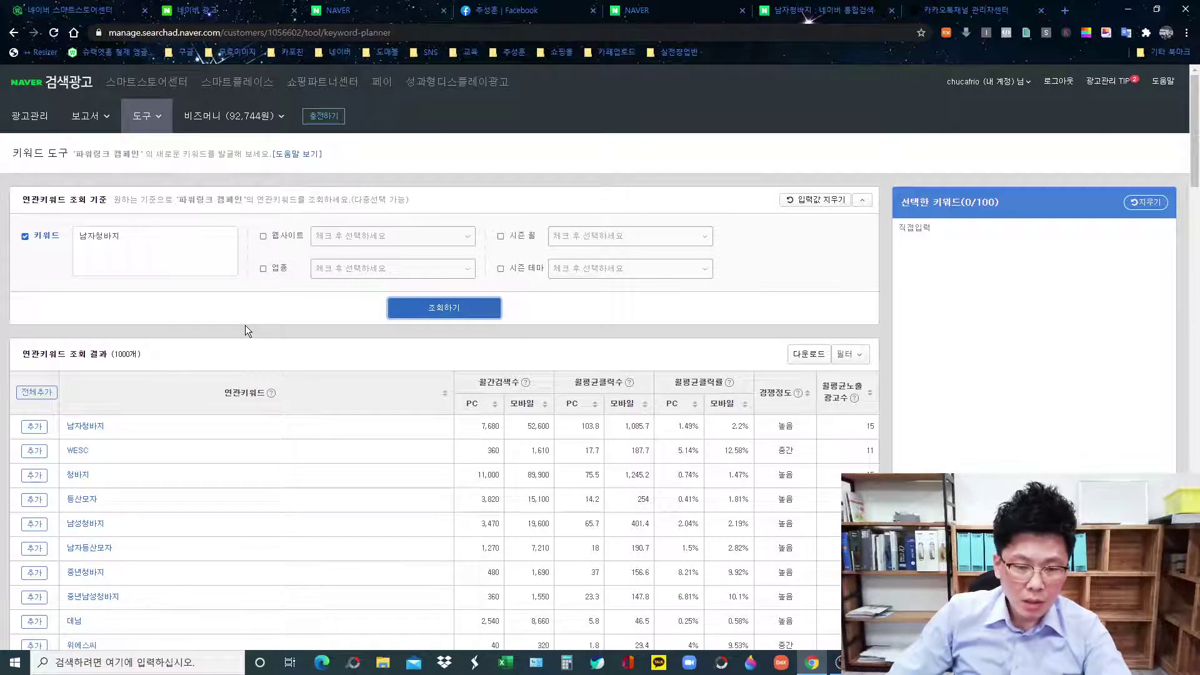
pyautogui.scroll(-1, 245, 329)
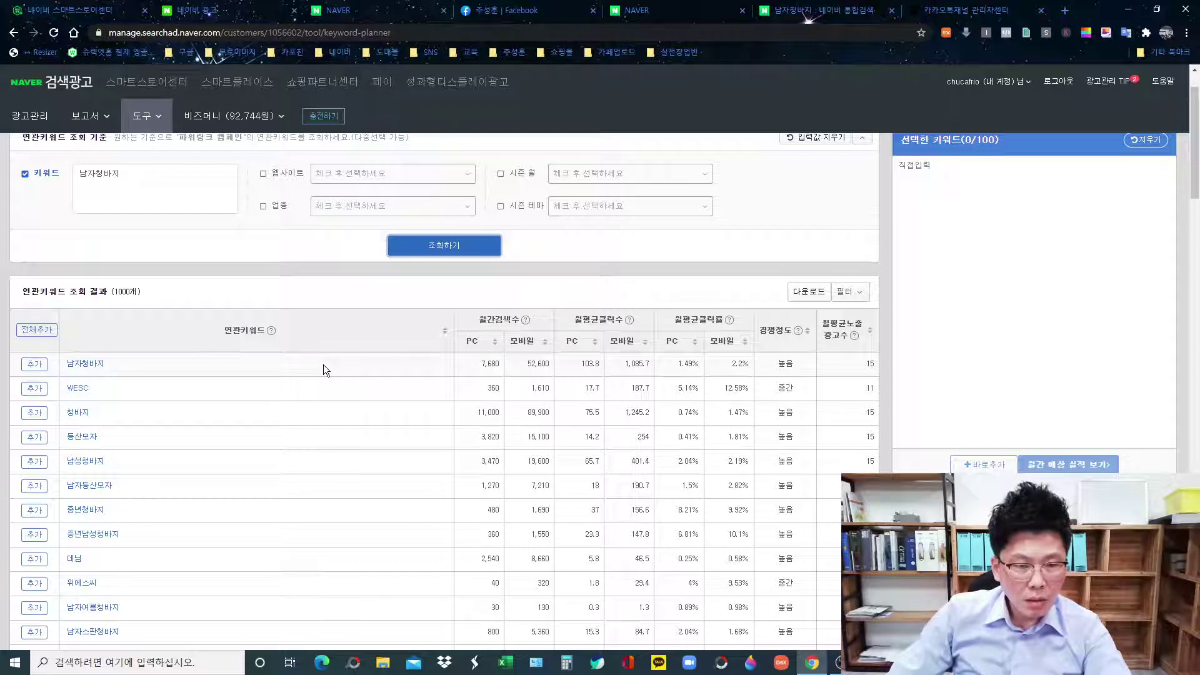
pyautogui.scroll(-1, 324, 365)
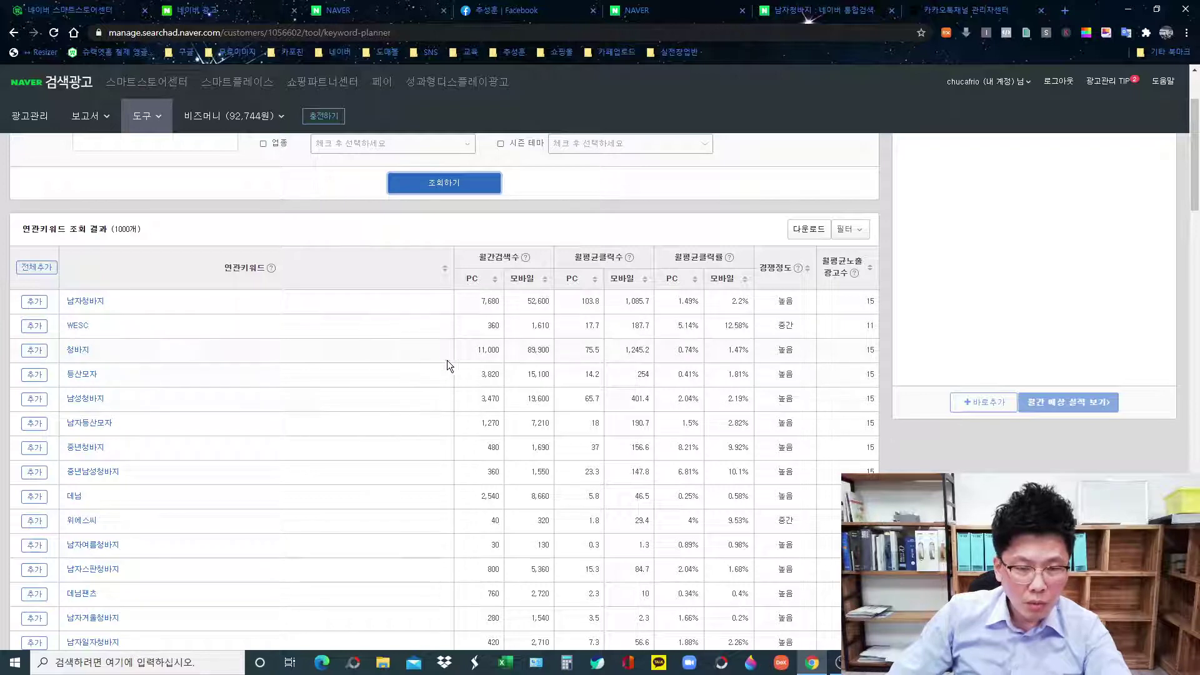
pyautogui.scroll(2, 331, 382)
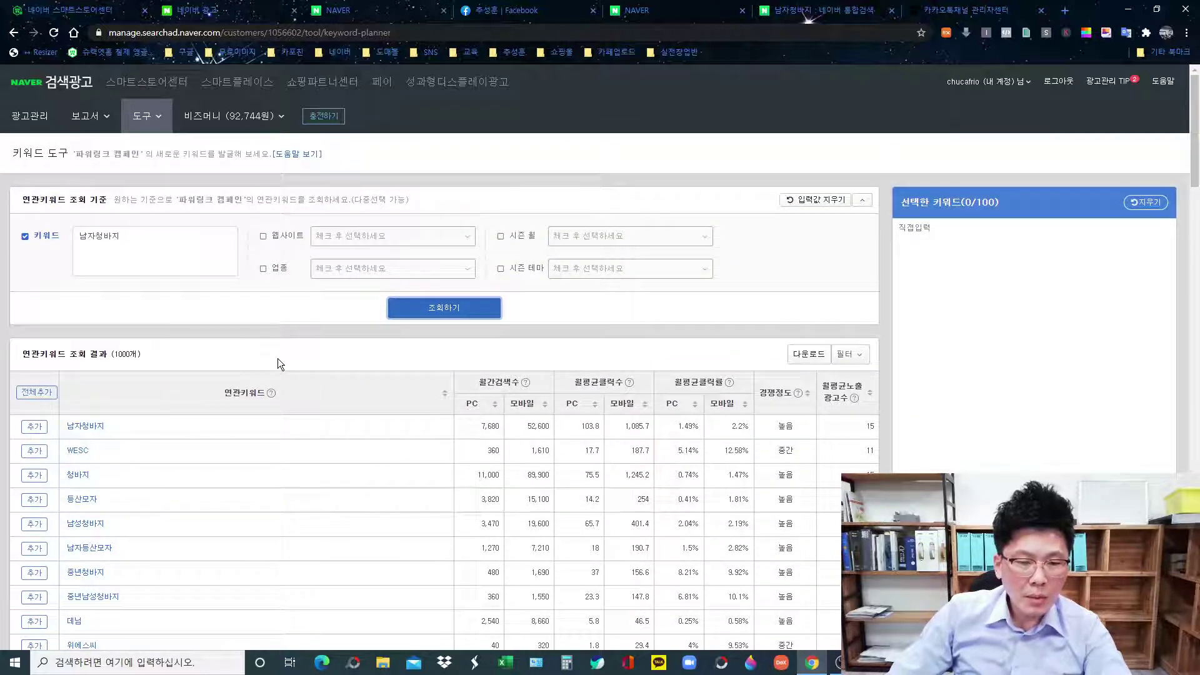
# Look through the related keyword list for narrower variants of 남자청바지 and compare their monthly search counts.
pyautogui.scroll(-2, 277, 358)
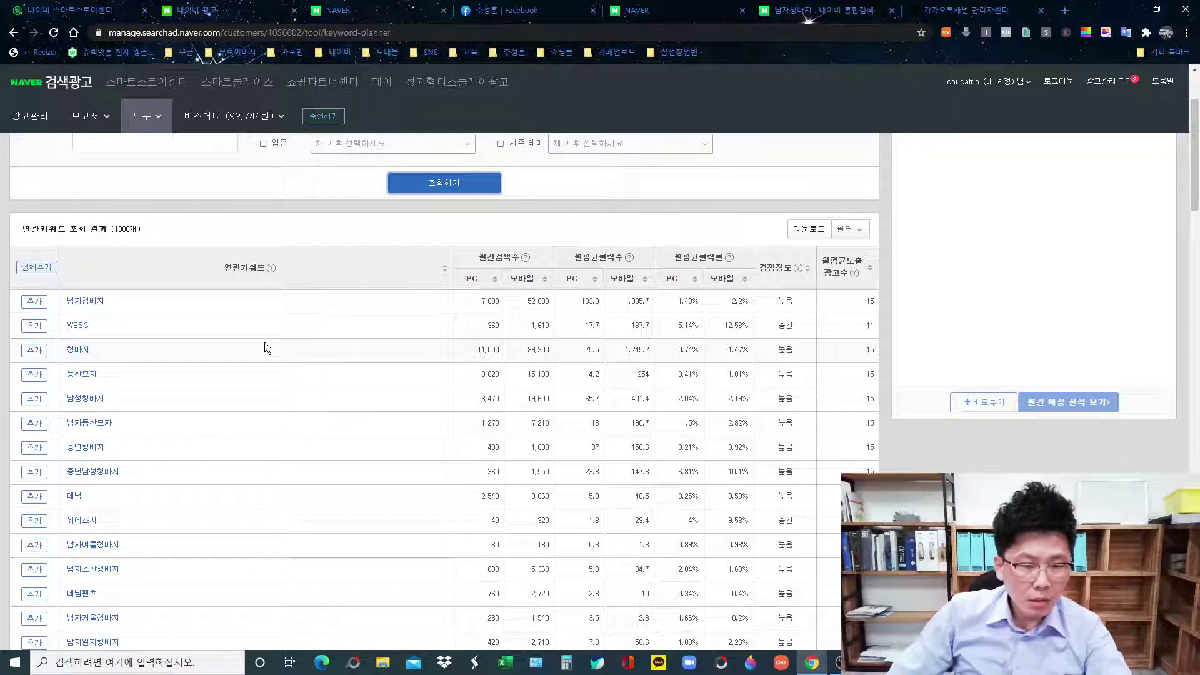
pyautogui.scroll(2, 264, 343)
pyautogui.scroll(-2, 414, 373)
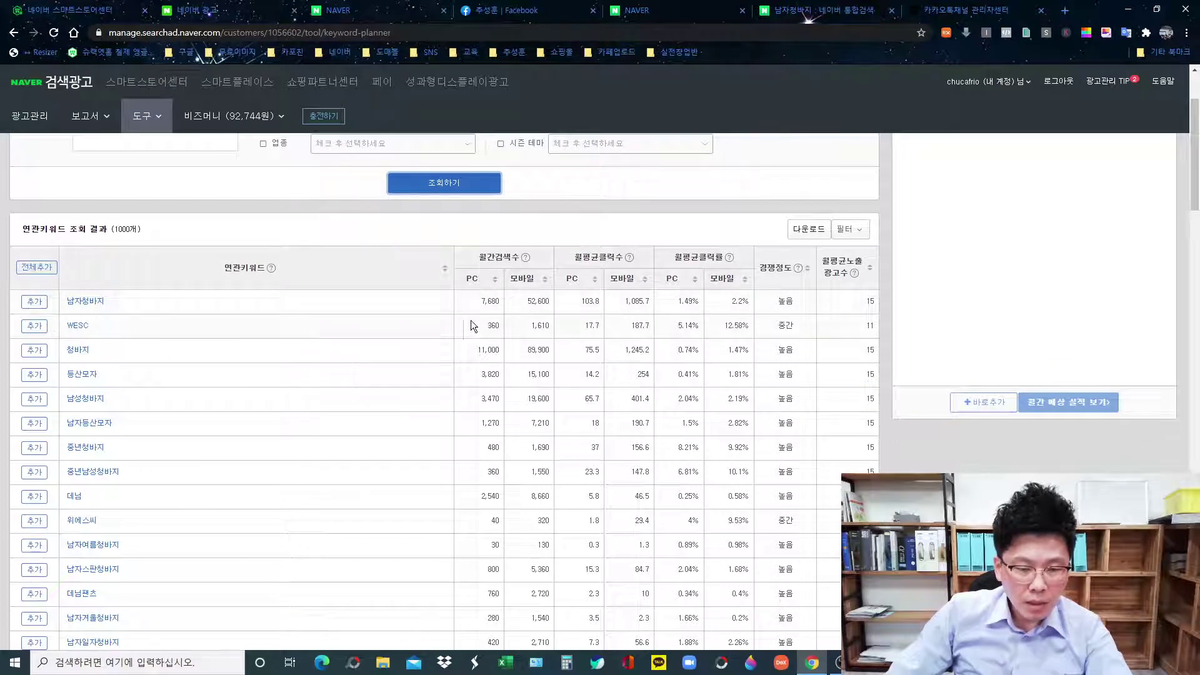
pyautogui.scroll(-2, 443, 387)
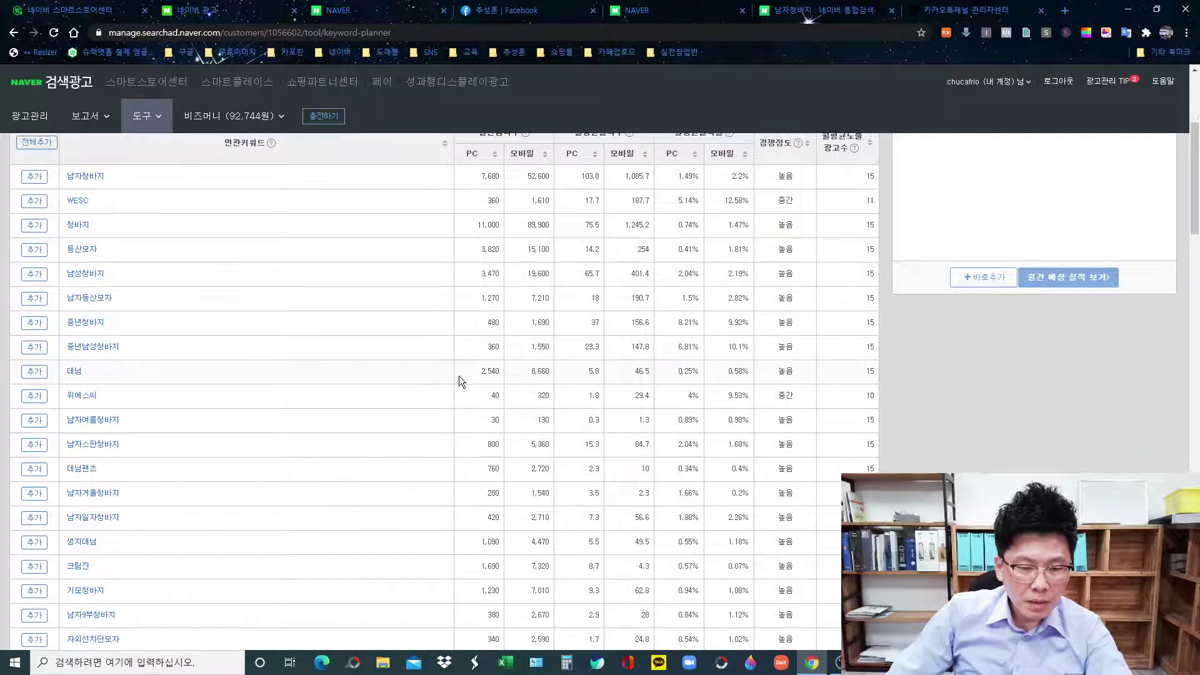
pyautogui.scroll(-2, 521, 400)
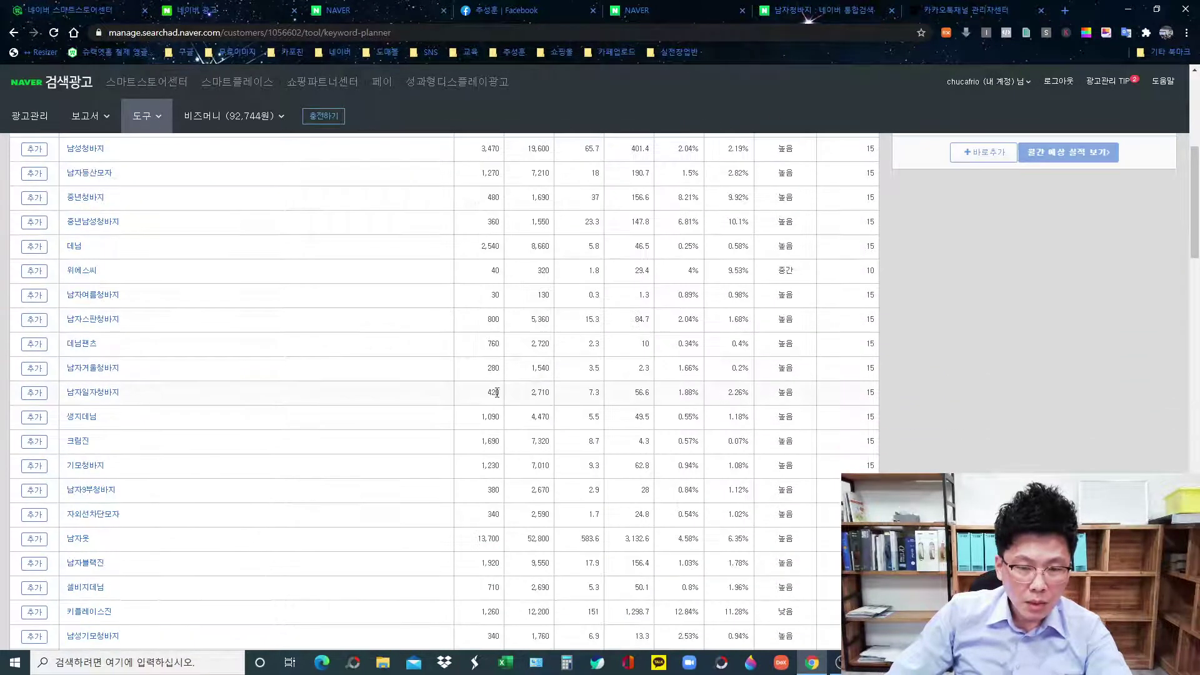
pyautogui.scroll(-2, 463, 437)
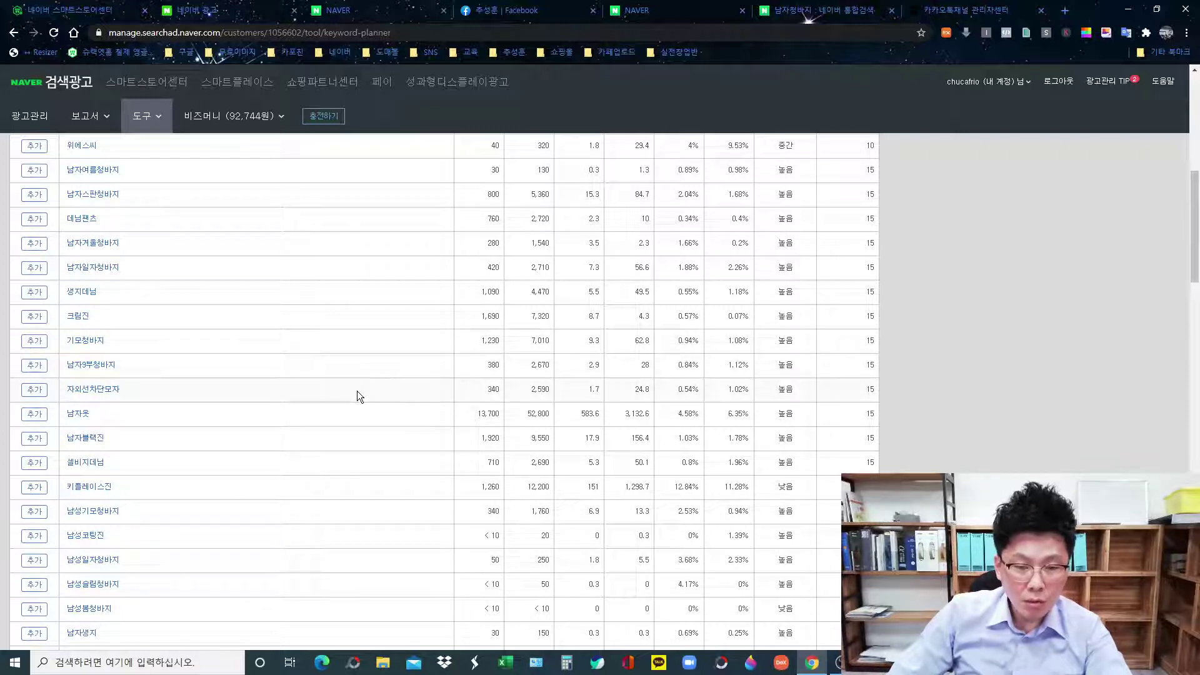
pyautogui.scroll(6, 357, 391)
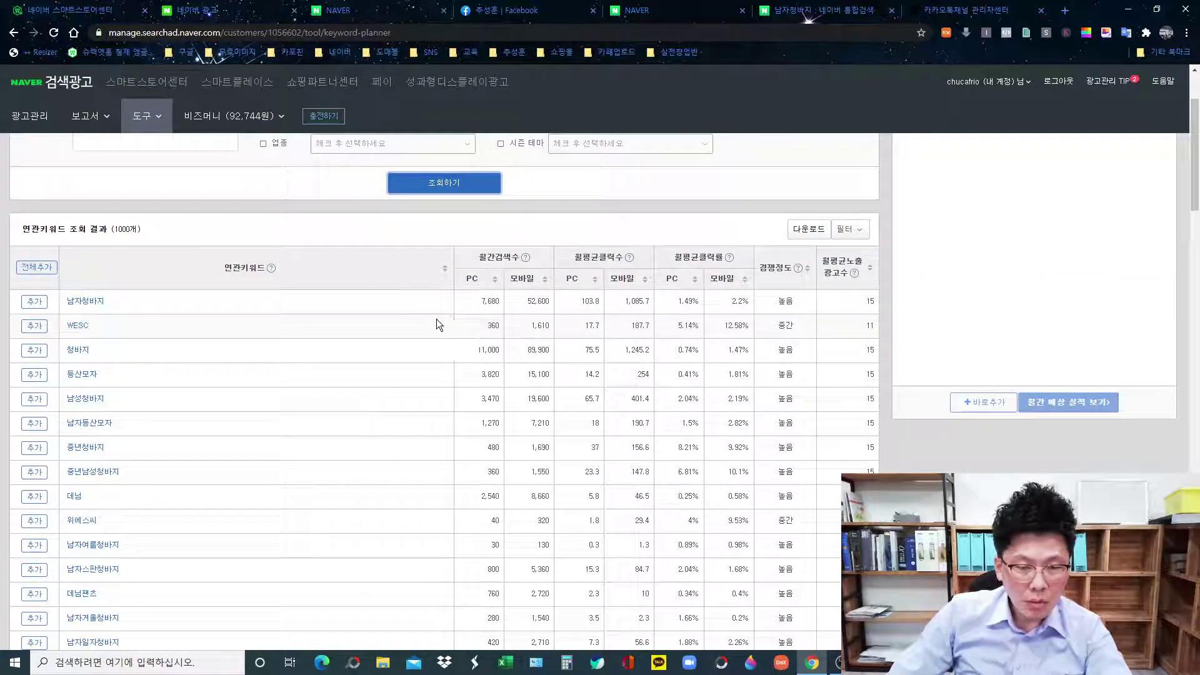
pyautogui.scroll(-3, 436, 319)
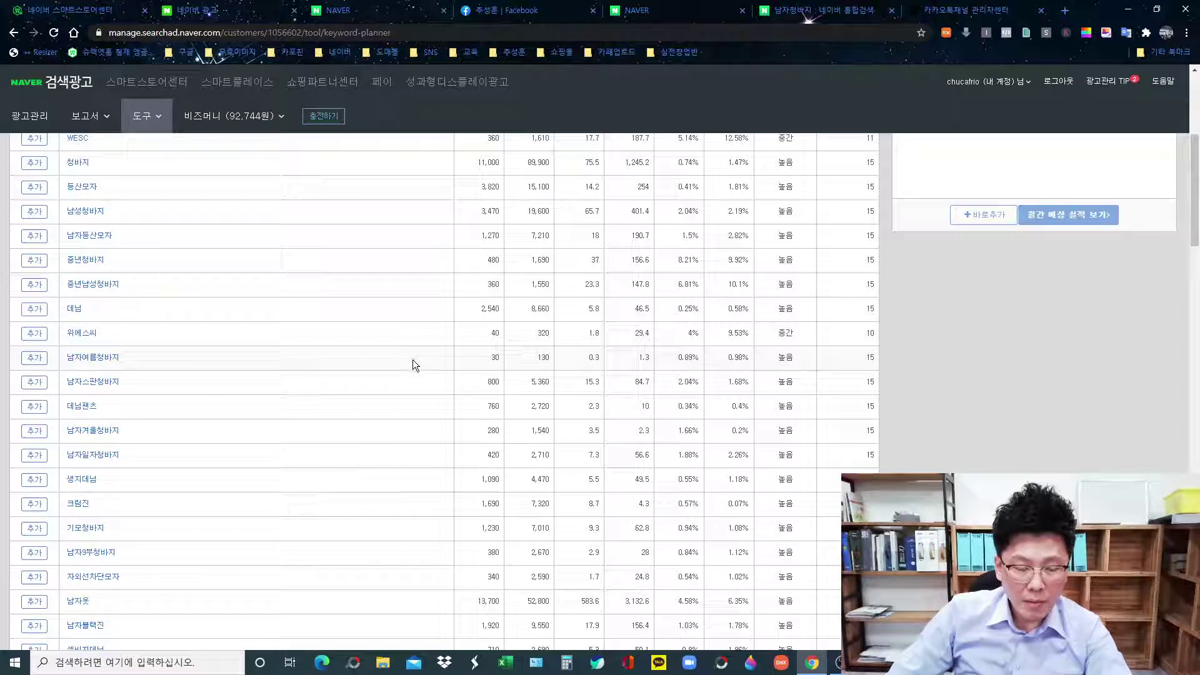
pyautogui.scroll(3, 413, 365)
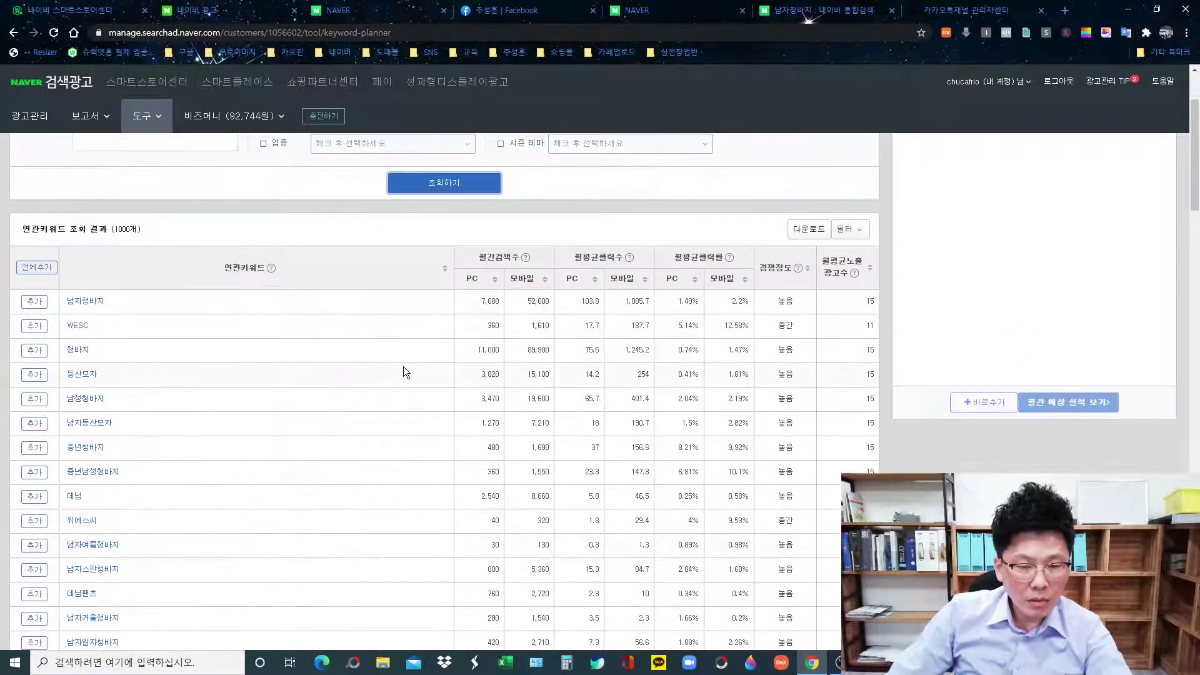
pyautogui.scroll(1, 400, 373)
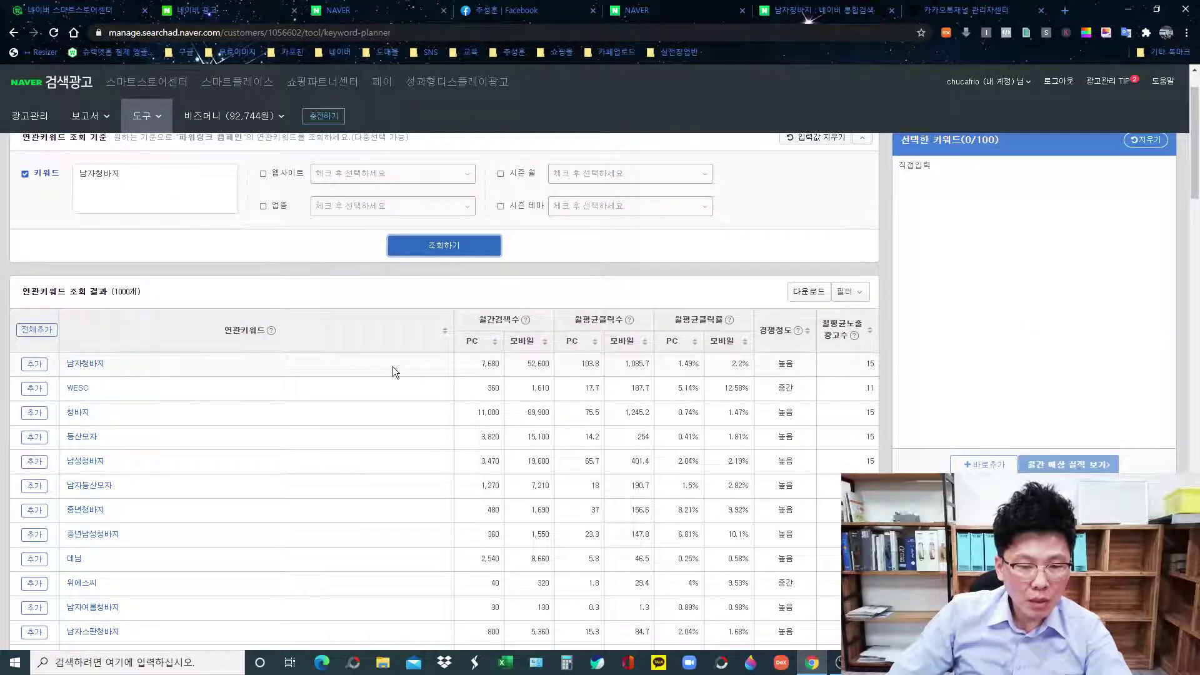
pyautogui.scroll(1, 392, 367)
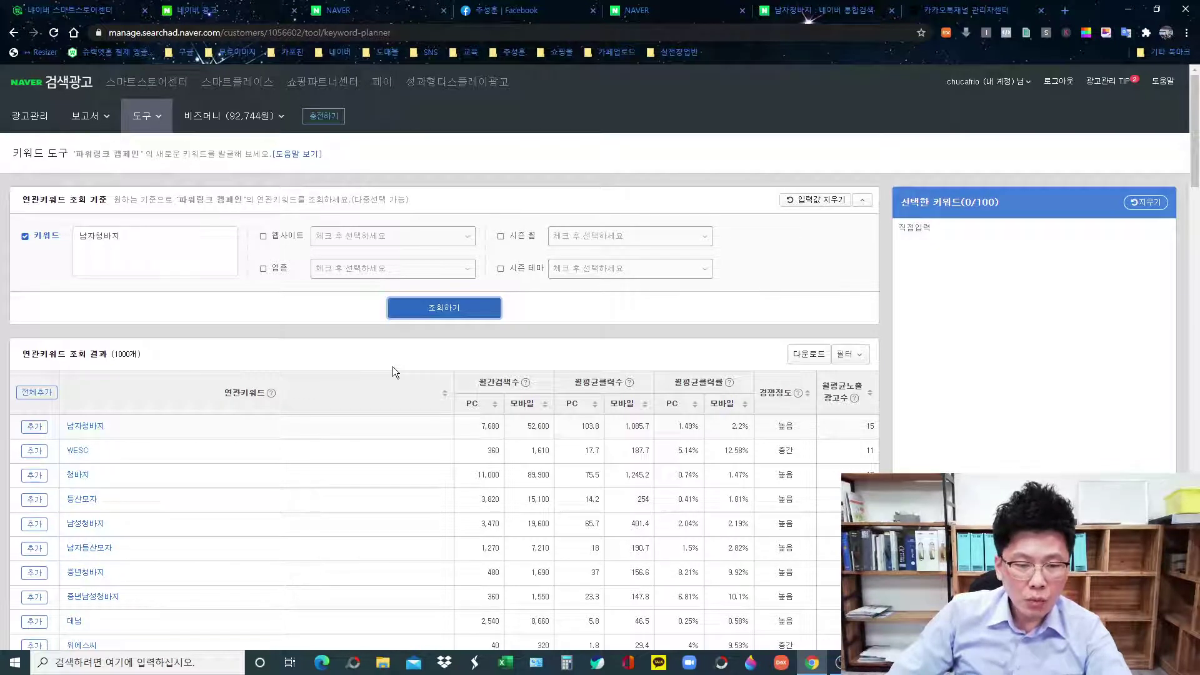
pyautogui.scroll(-1, 392, 367)
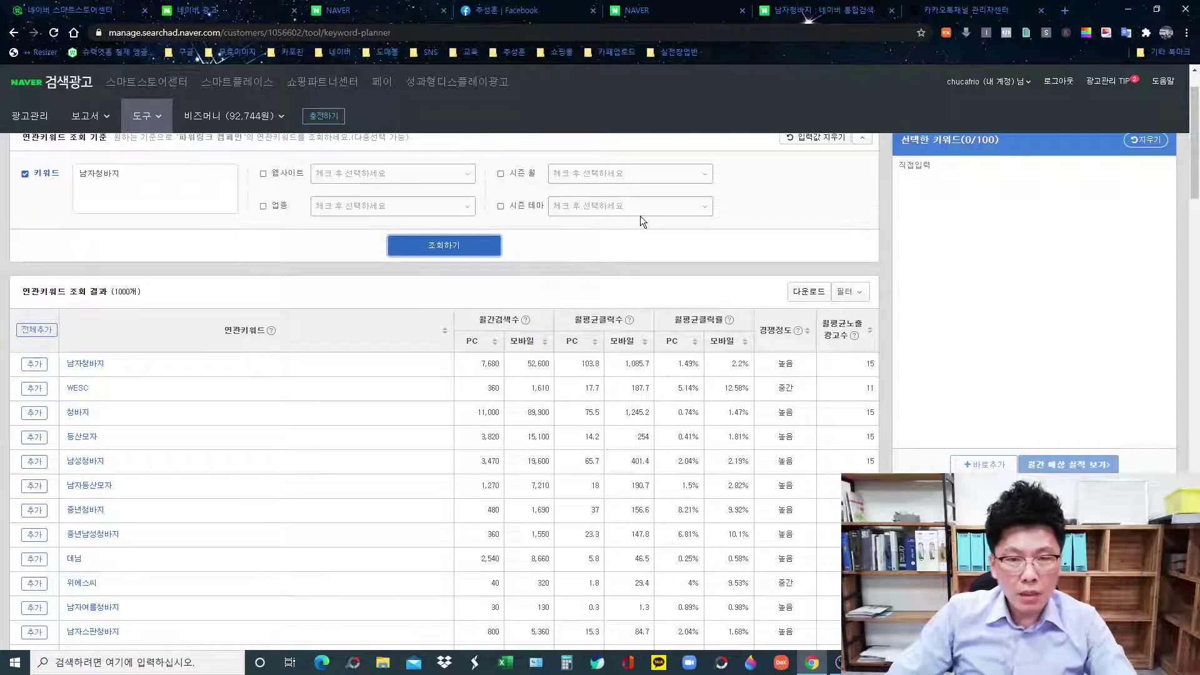
# Switch to the Naver search results and search for 남자일자청바지 instead of 남자청바지.
pyautogui.click(819, 10)
pyautogui.click(379, 129)
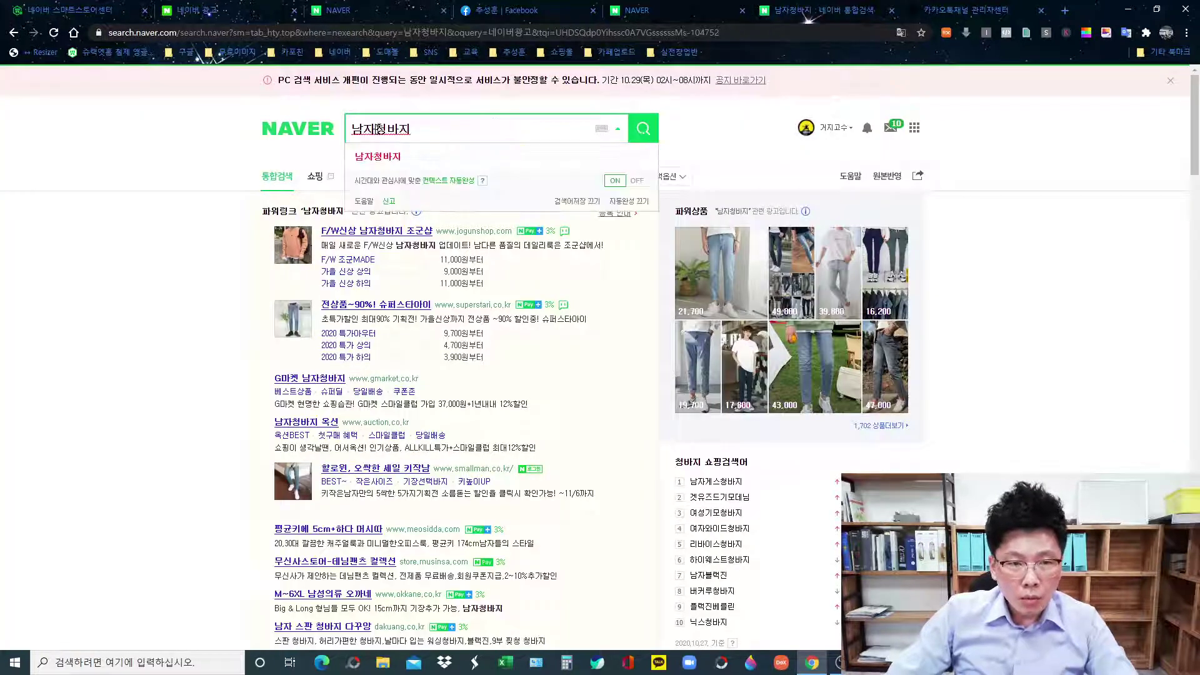
pyautogui.write('일자')
pyautogui.press('Return')
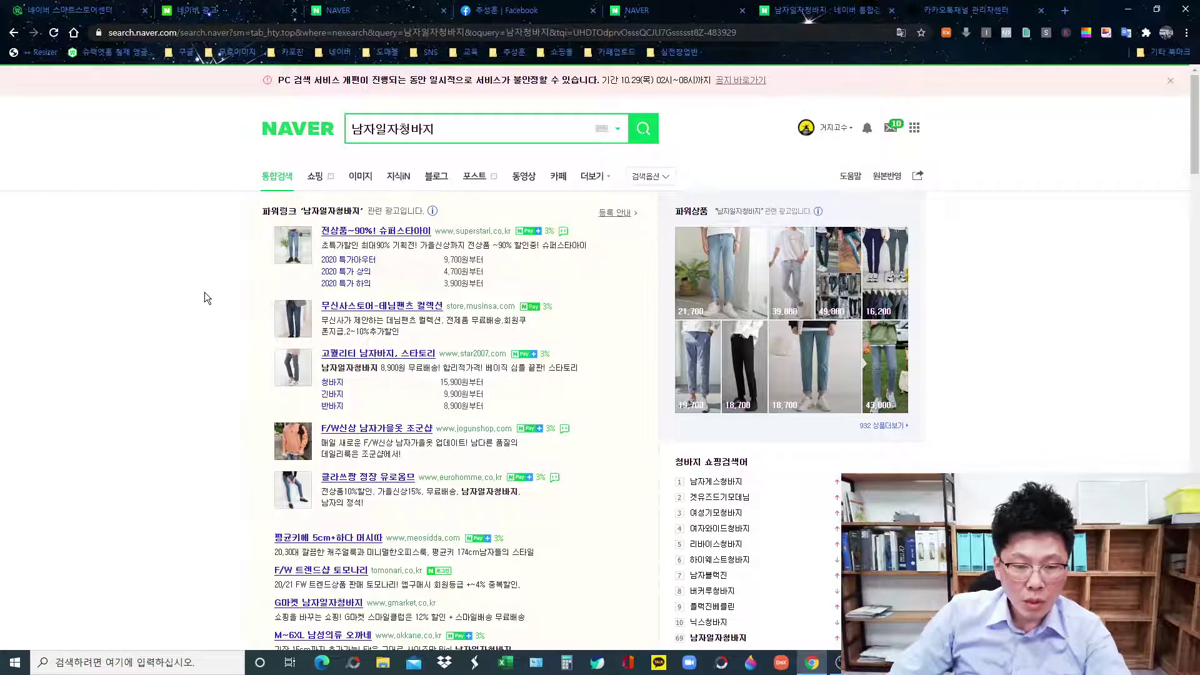
# Return to the Search Ads keyword tool and query the related keywords for 남자일자청바지.
pyautogui.click(247, 9)
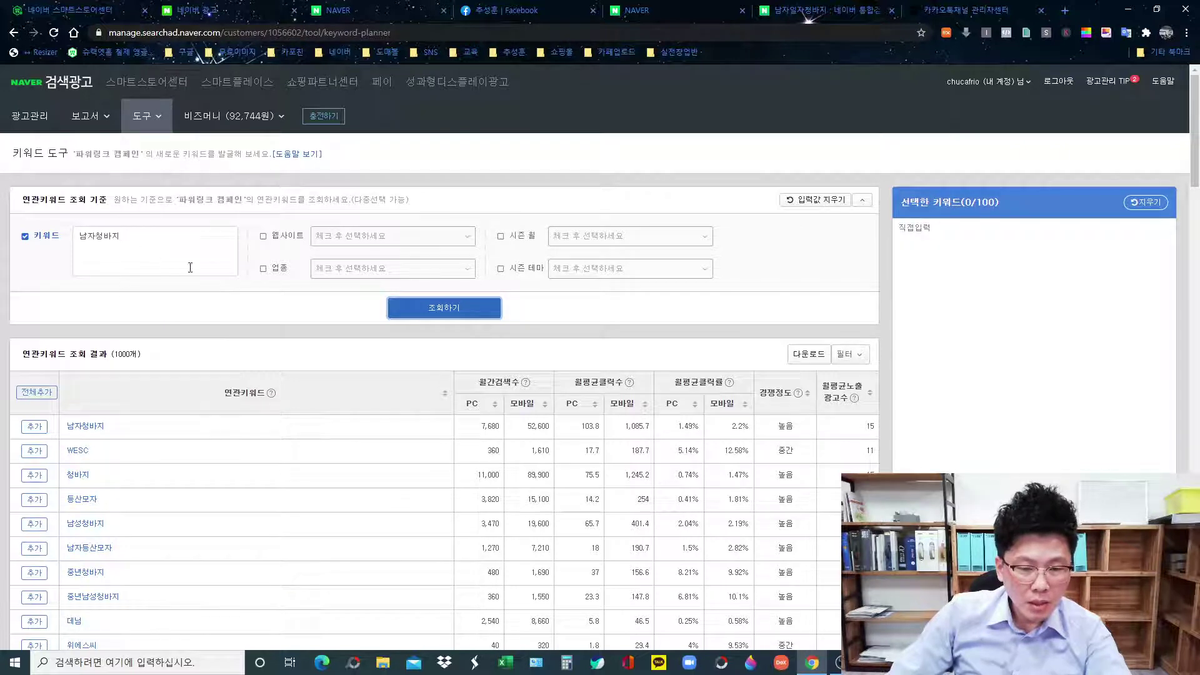
pyautogui.click(441, 309)
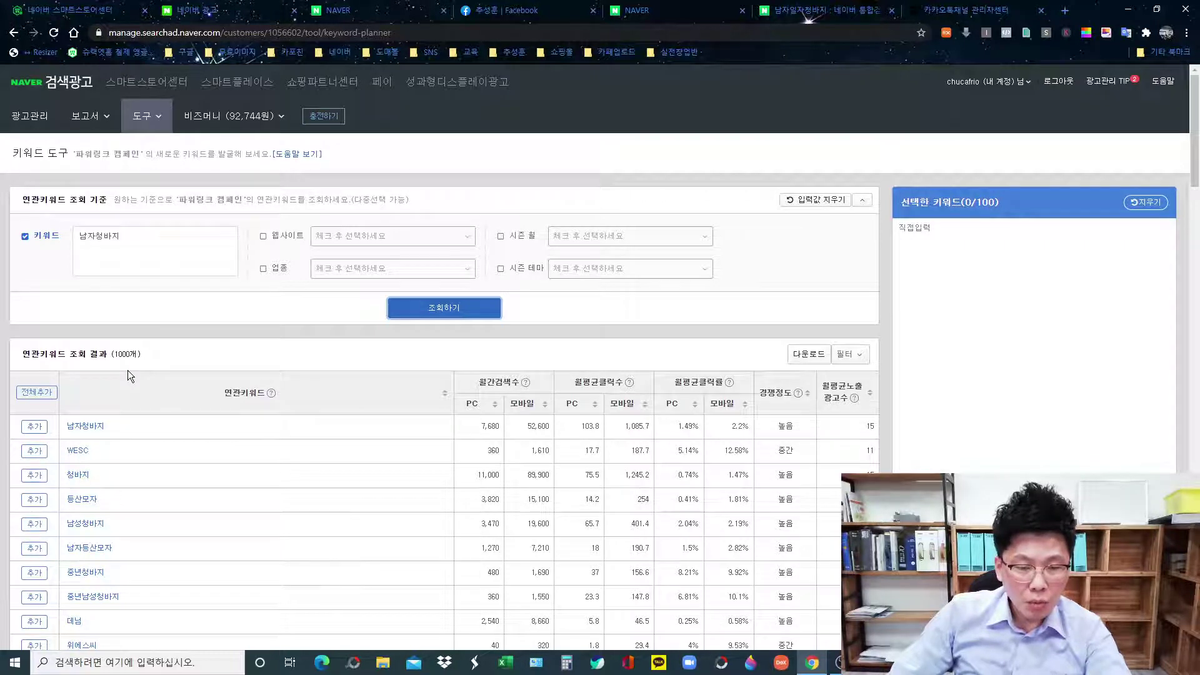
pyautogui.click(94, 238)
pyautogui.write('일자')
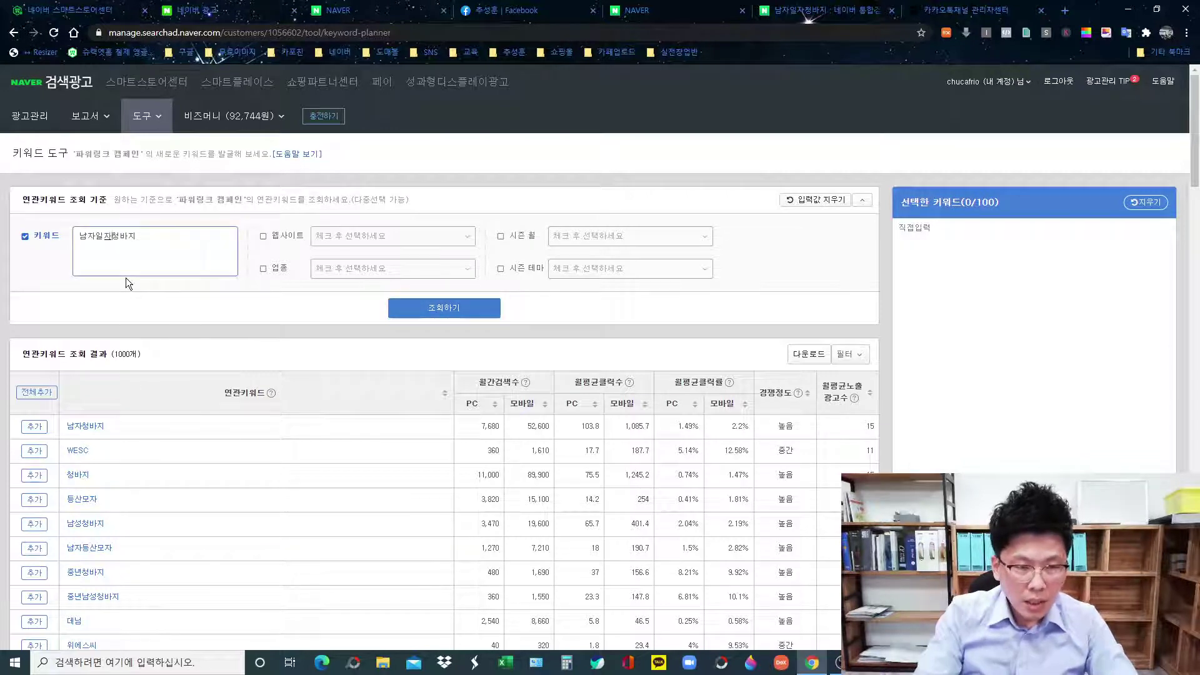
pyautogui.click(392, 315)
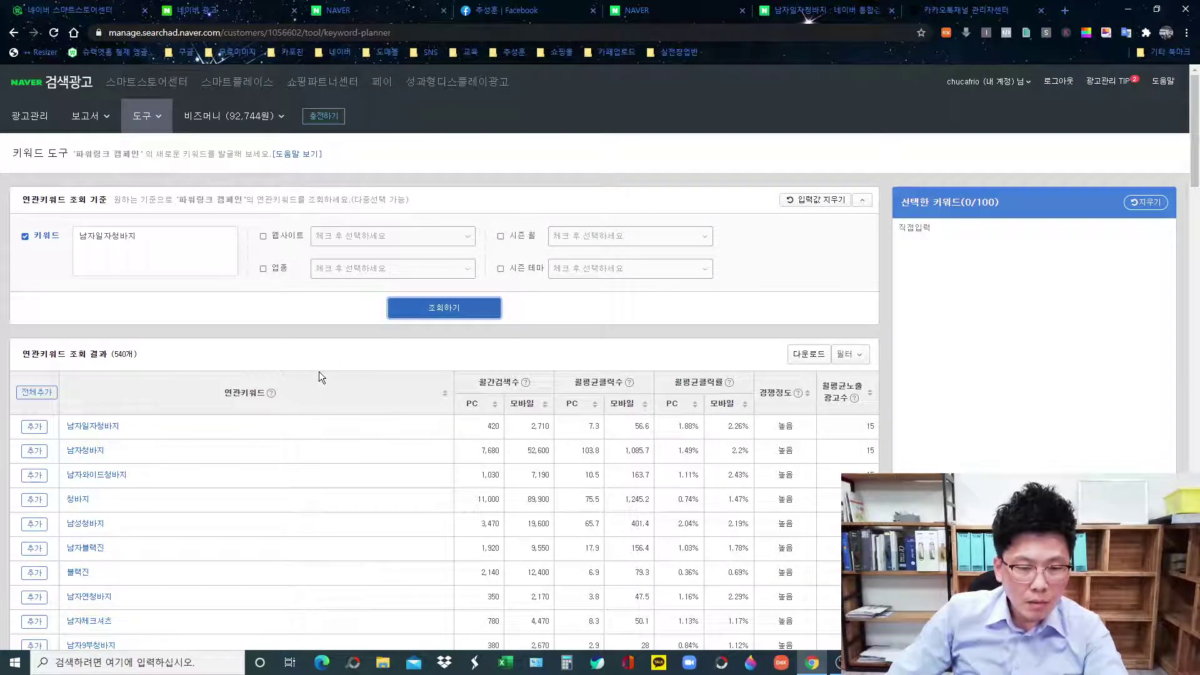
# Change the keyword back to 남자청바지, query it again and review the related keywords.
pyautogui.click(112, 238)
pyautogui.press('BackSpace')
pyautogui.press('BackSpace')
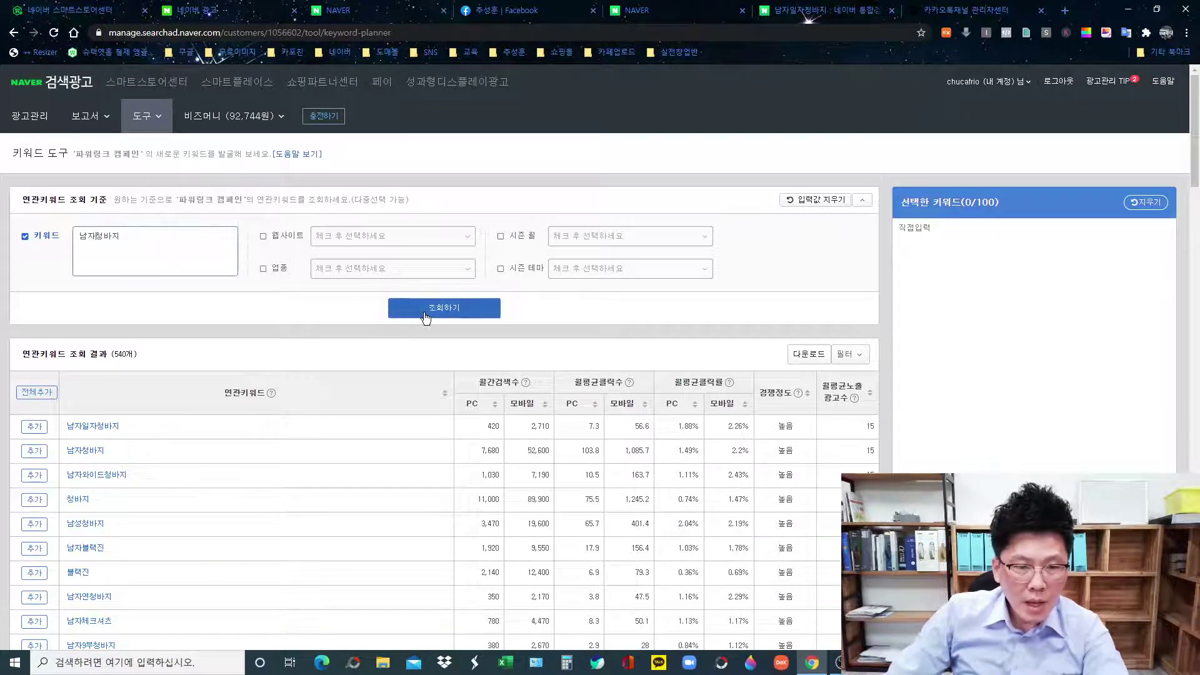
pyautogui.click(403, 308)
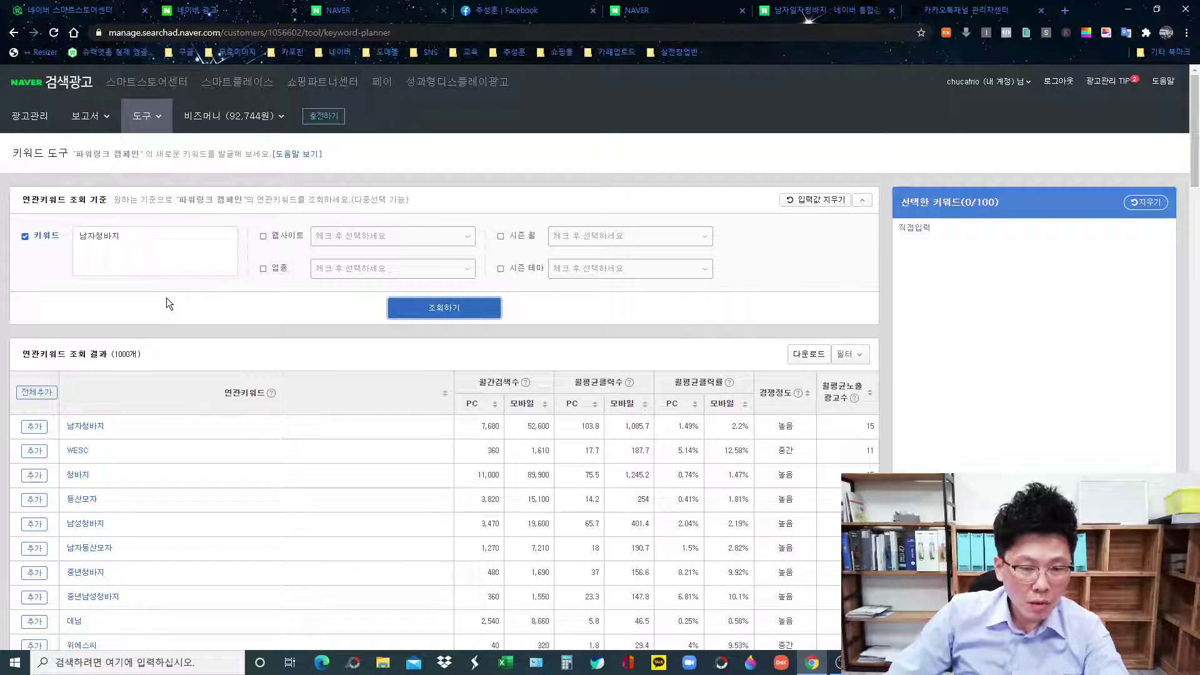
pyautogui.scroll(-2, 166, 297)
pyautogui.click(138, 302)
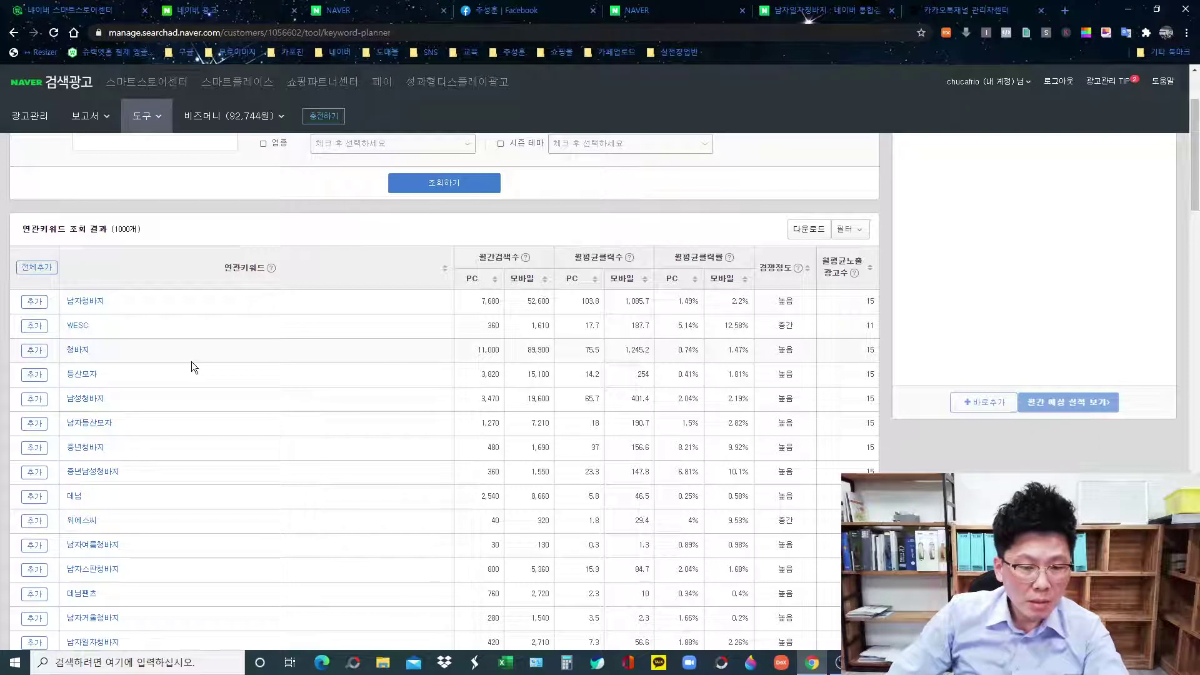
pyautogui.scroll(-1, 192, 367)
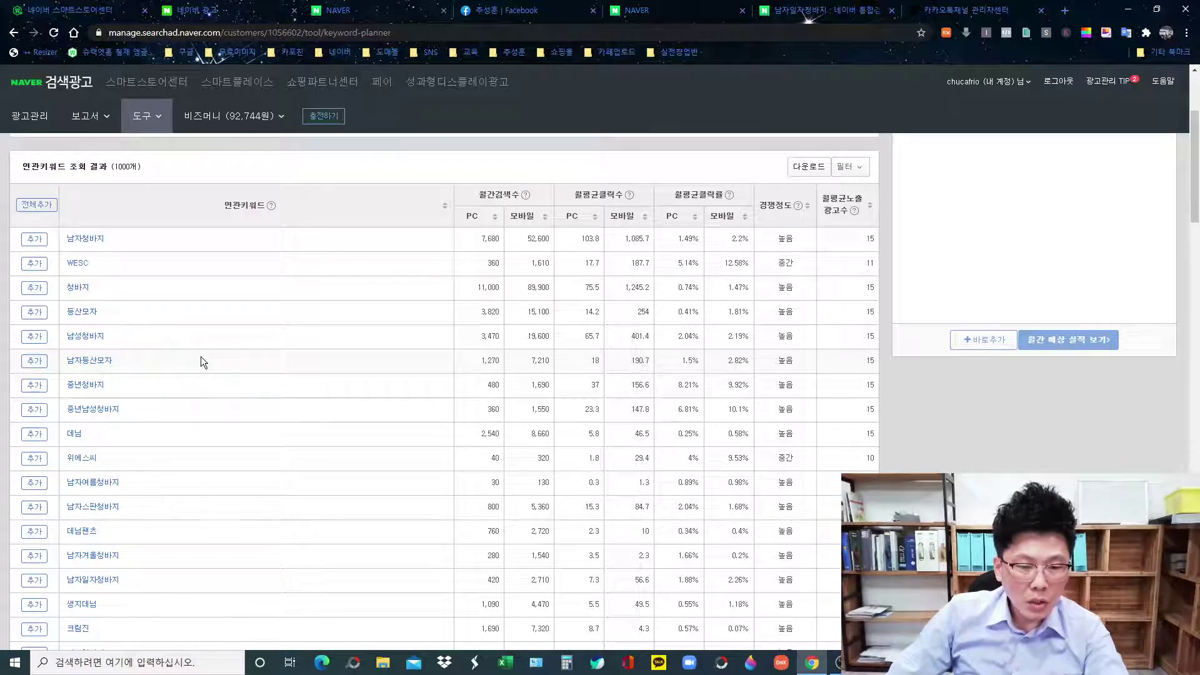
pyautogui.scroll(3, 201, 356)
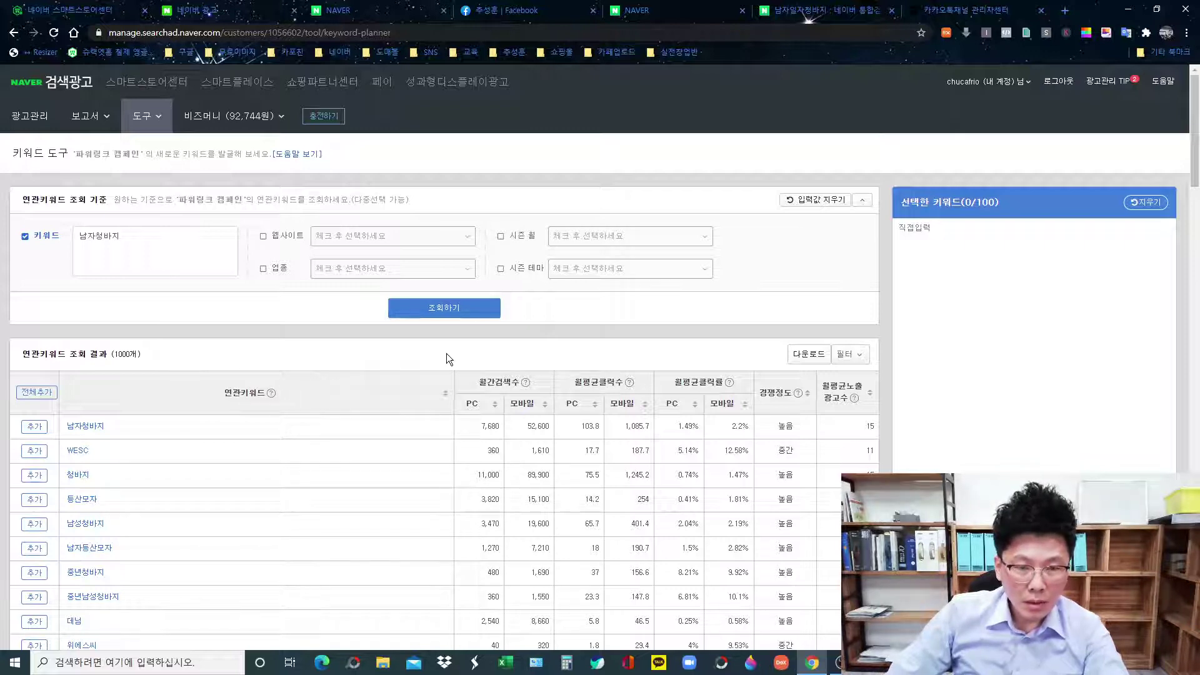
pyautogui.click(807, 355)
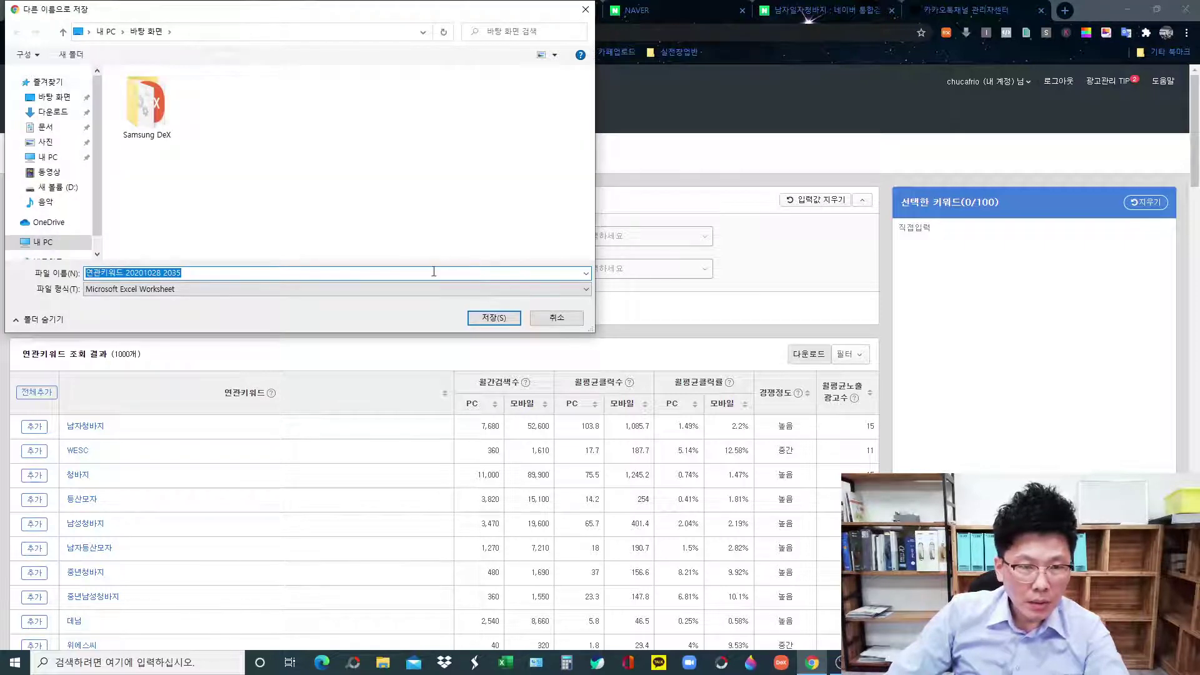
pyautogui.click(482, 314)
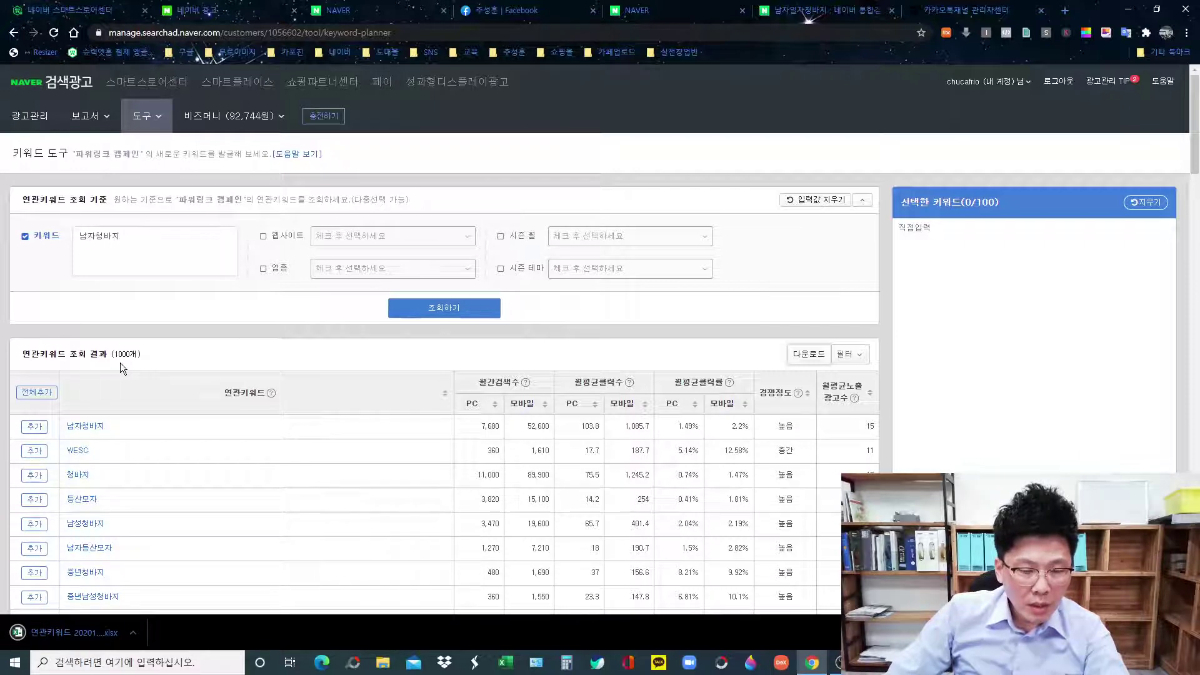
pyautogui.click(136, 634)
pyautogui.click(176, 555)
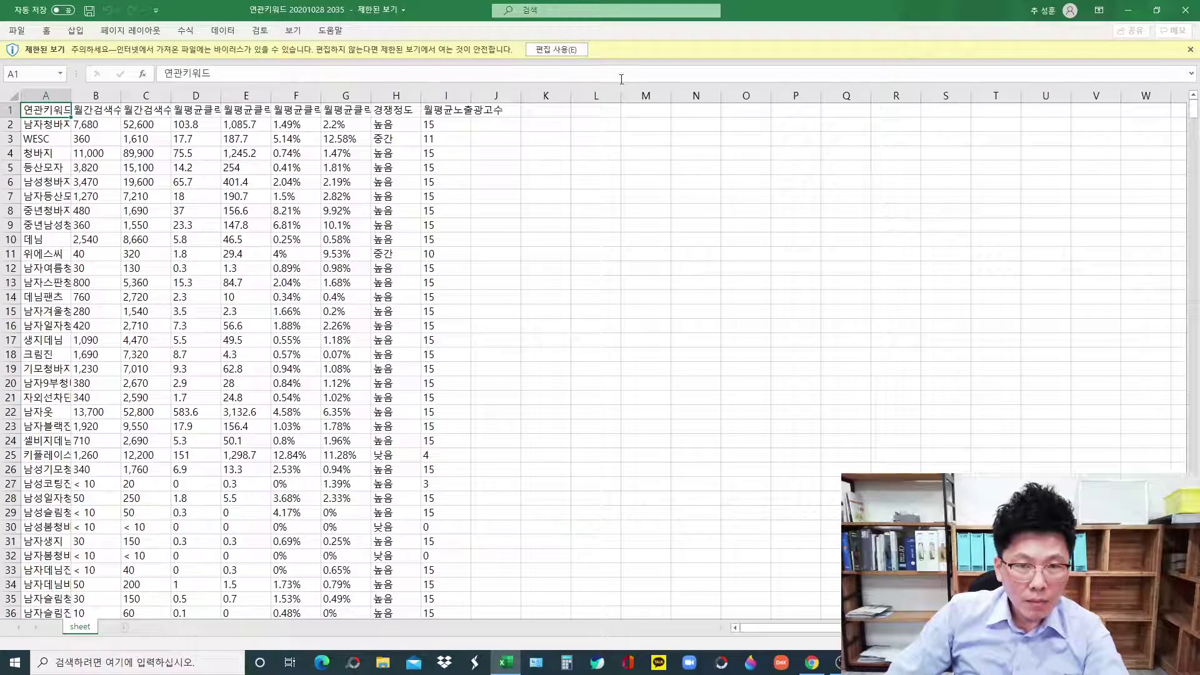
# Enable editing of the workbook, dismissing the Microsoft 365 dialog, and widen columns D to J.
pyautogui.click(557, 50)
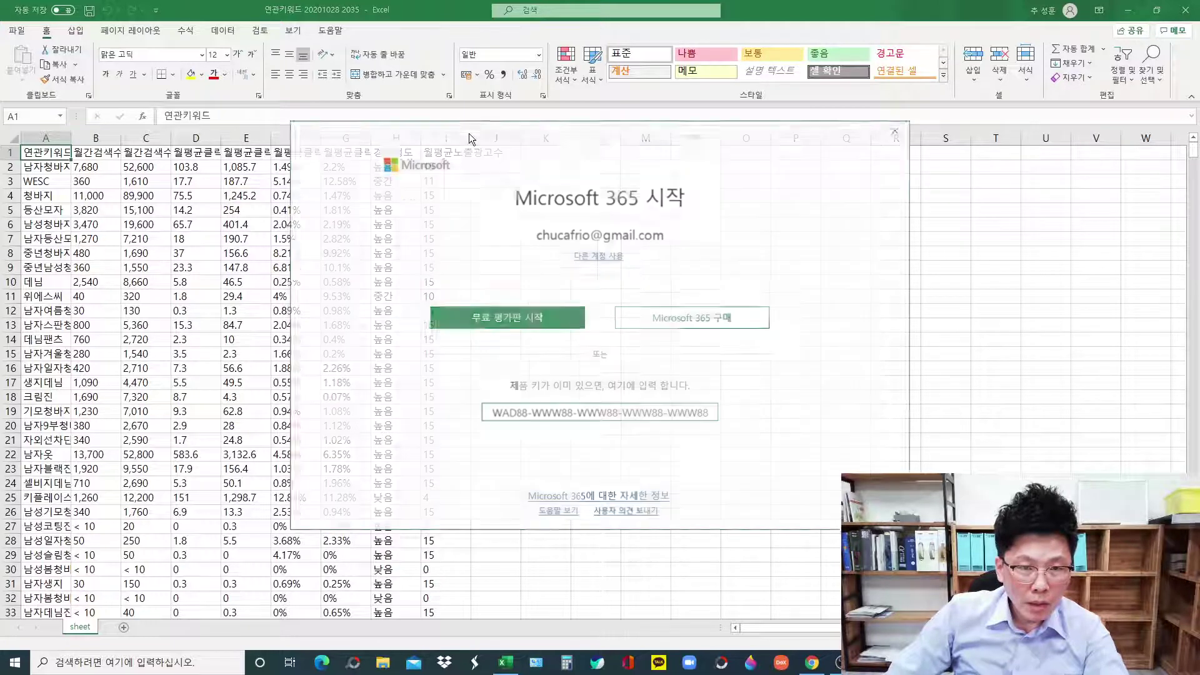
pyautogui.click(896, 130)
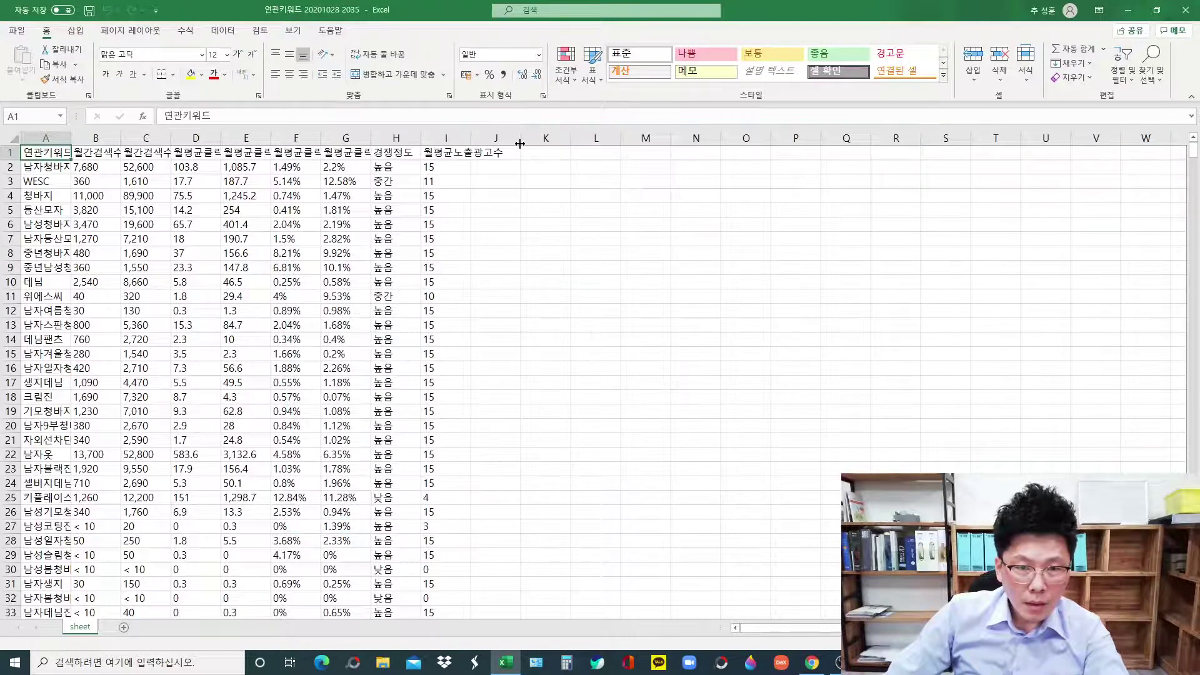
pyautogui.moveTo(521, 138); pyautogui.dragTo(575, 188)
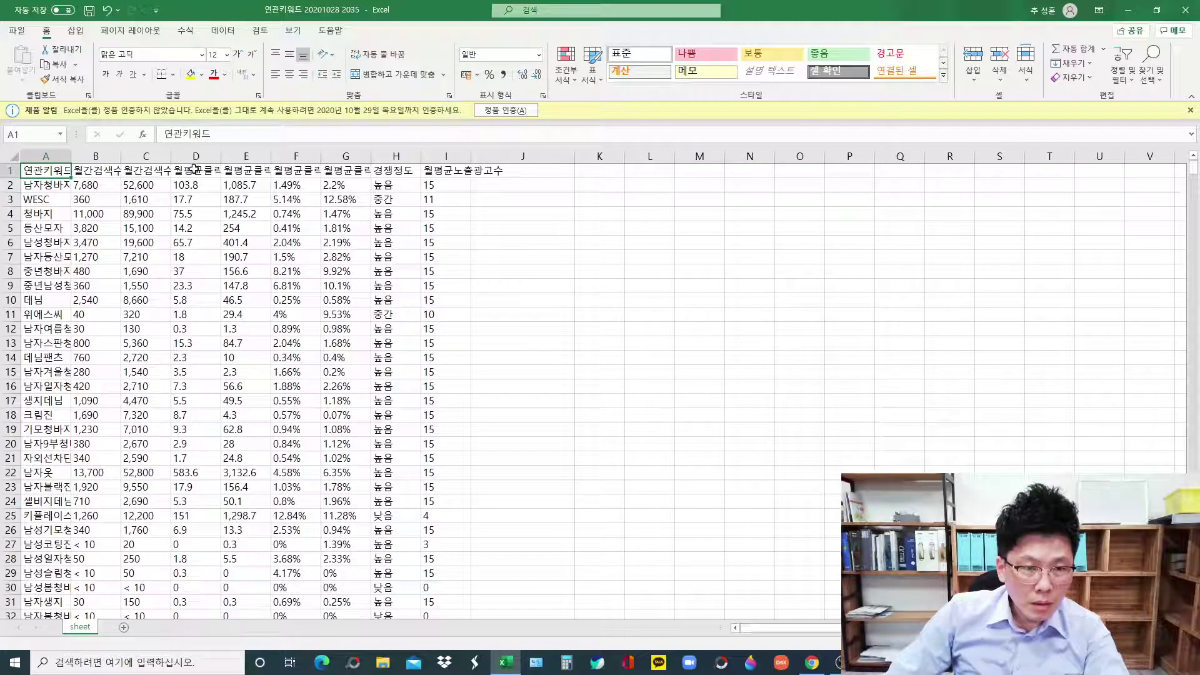
pyautogui.moveTo(222, 156); pyautogui.dragTo(743, 157)
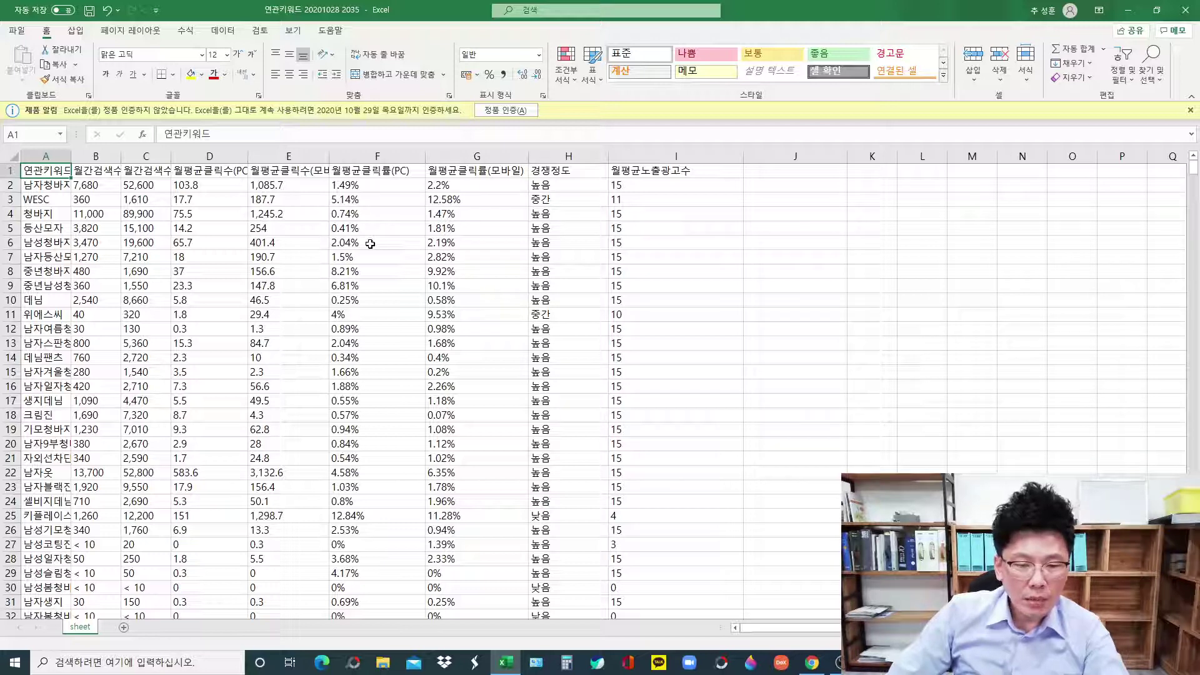
# Delete columns D to I, from 월평균클릭수(PC) through 월평균노출광고수.
pyautogui.moveTo(210, 157)
pyautogui.mouseDown()
pyautogui.moveTo(751, 157)
pyautogui.moveTo(663, 157)
pyautogui.mouseUp()
pyautogui.rightClick(633, 157)
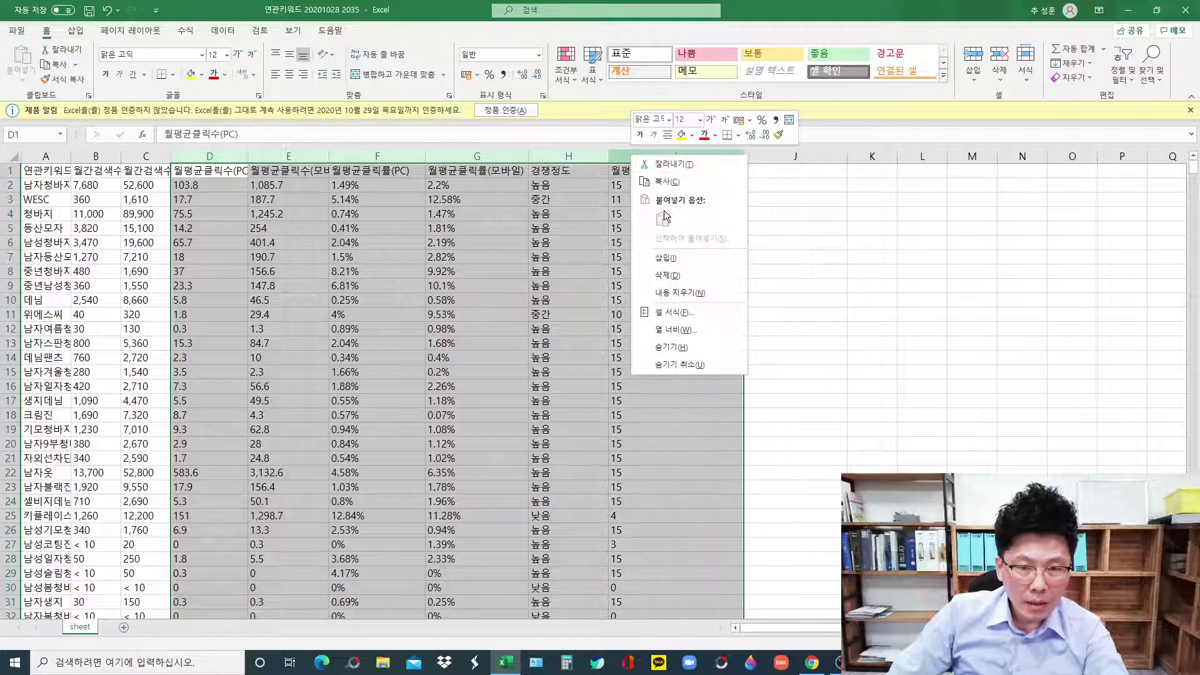
pyautogui.click(673, 279)
pyautogui.click(415, 282)
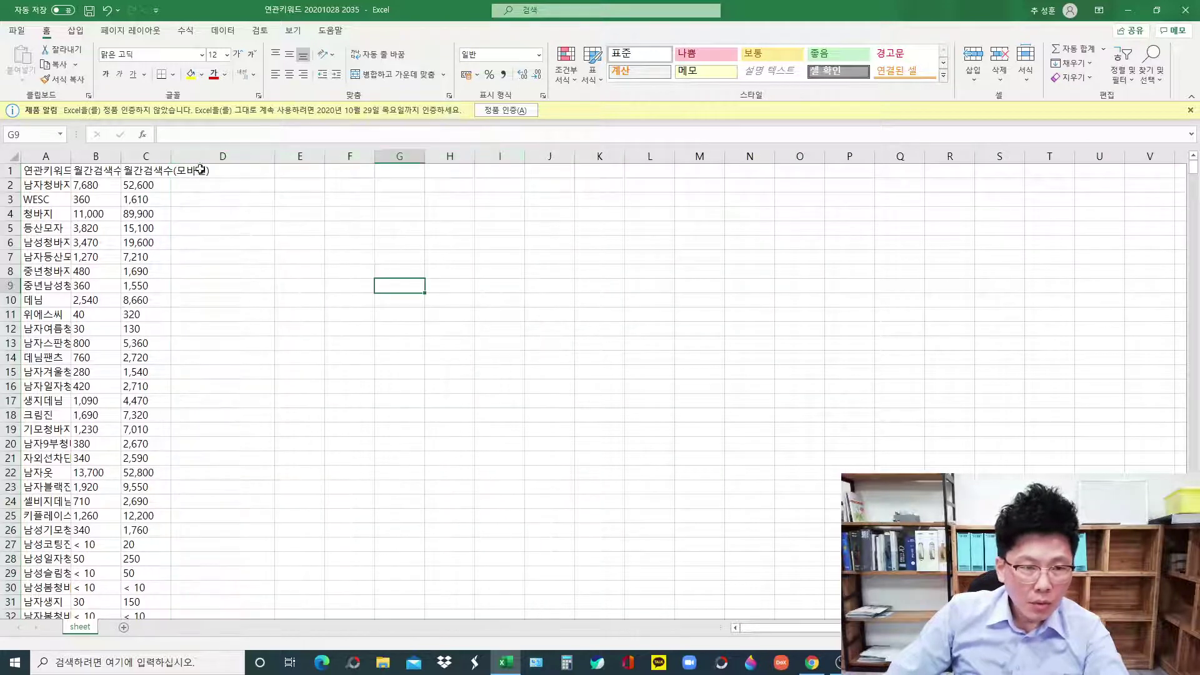
# Widen columns A, B and C so the keywords and the monthly search count headers fit.
pyautogui.moveTo(172, 156); pyautogui.dragTo(251, 157)
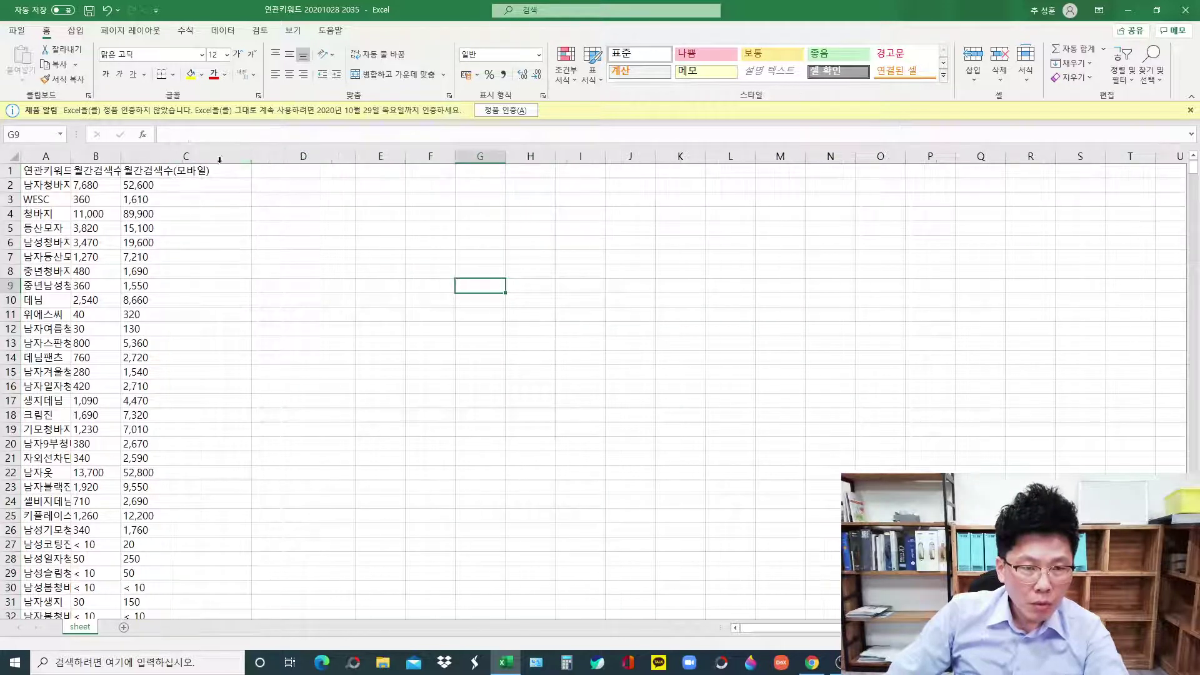
pyautogui.moveTo(121, 157); pyautogui.dragTo(181, 157)
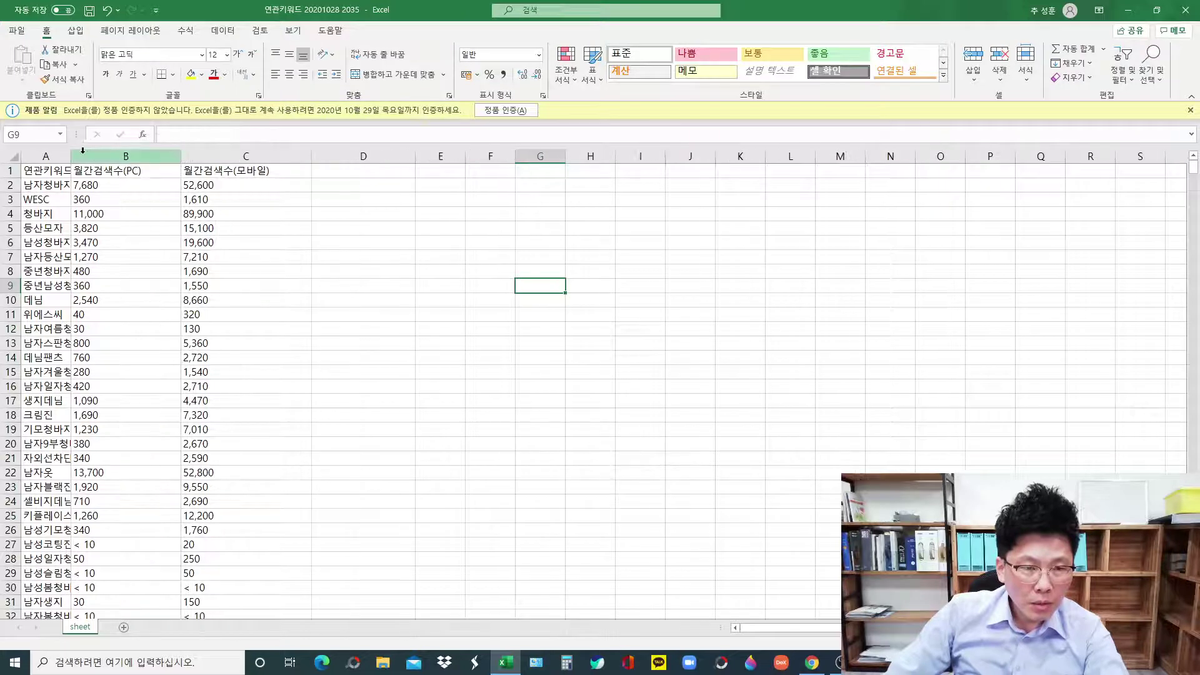
pyautogui.moveTo(71, 157); pyautogui.dragTo(141, 157)
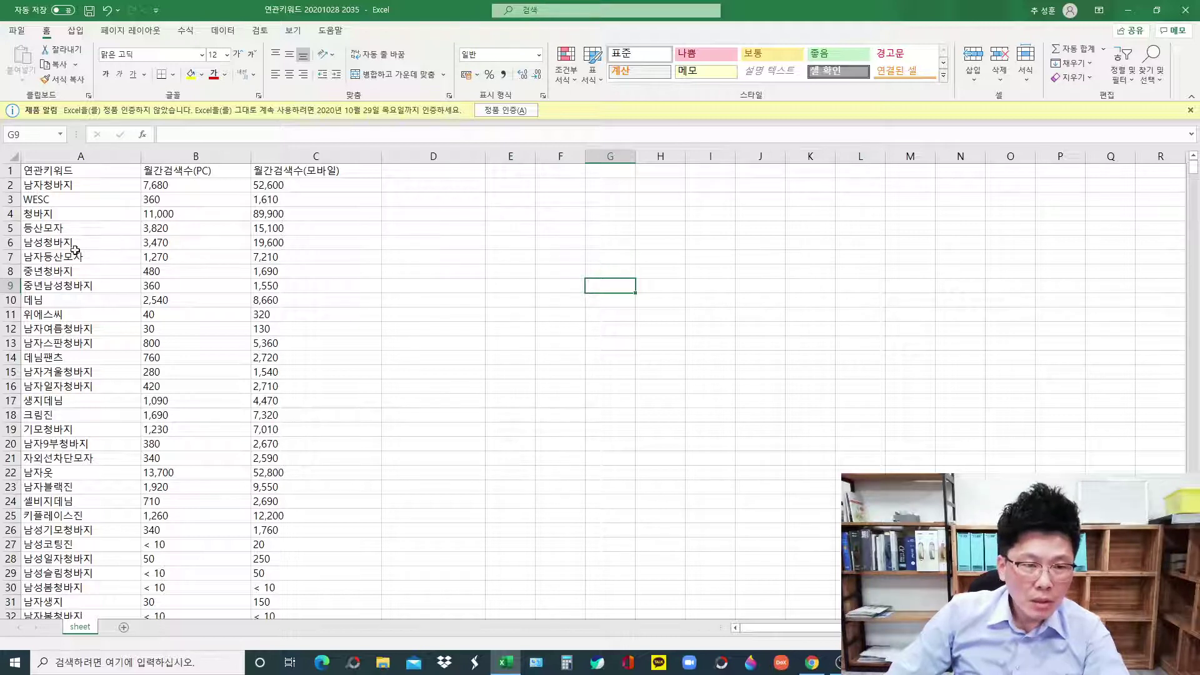
# Delete the 남자등산모자 row from the keyword sheet and look through the remaining keywords down to about row 80.
pyautogui.rightClick(10, 255)
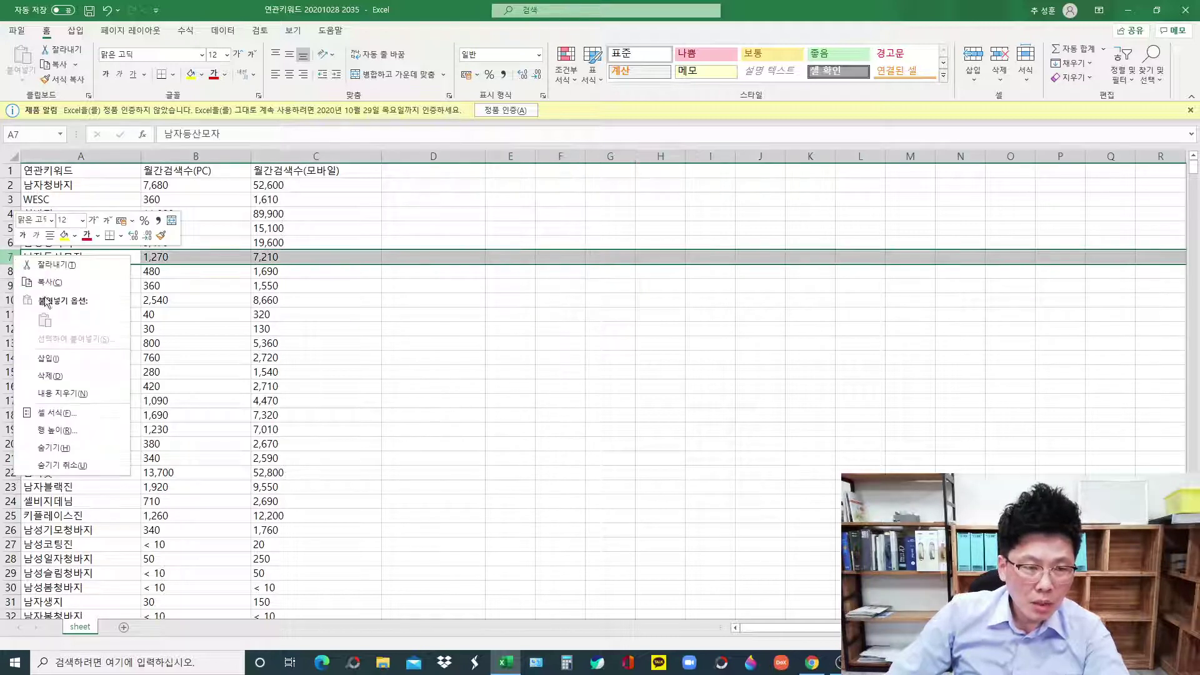
pyautogui.click(59, 377)
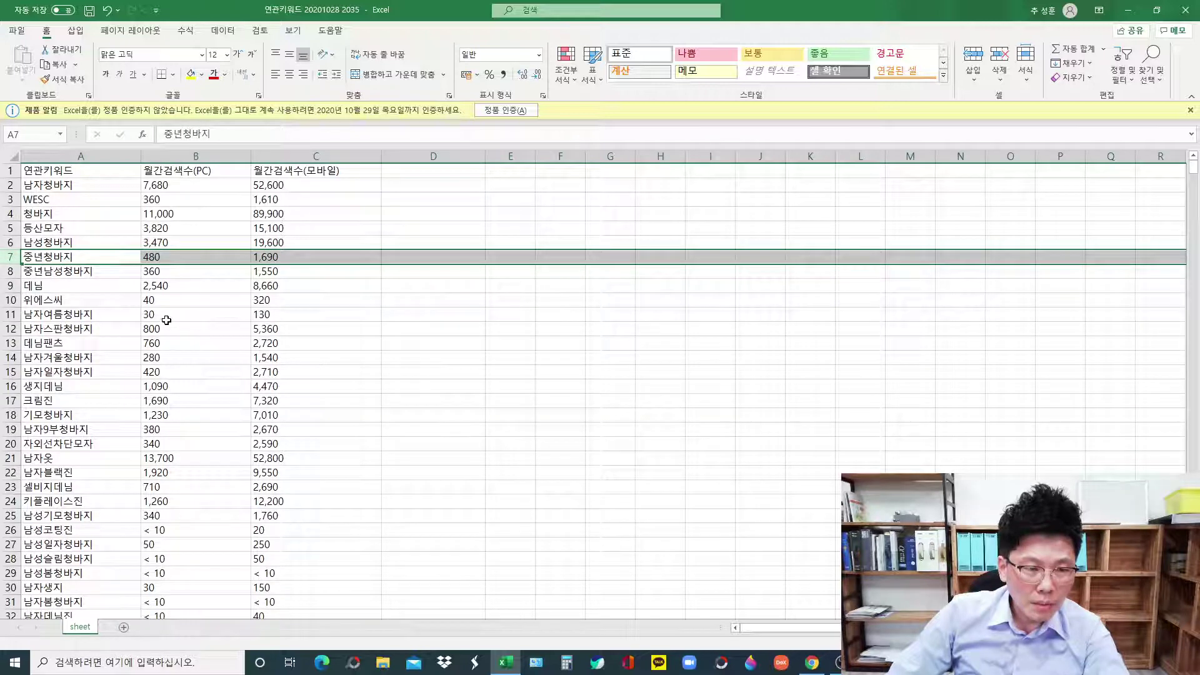
pyautogui.scroll(-2, 103, 321)
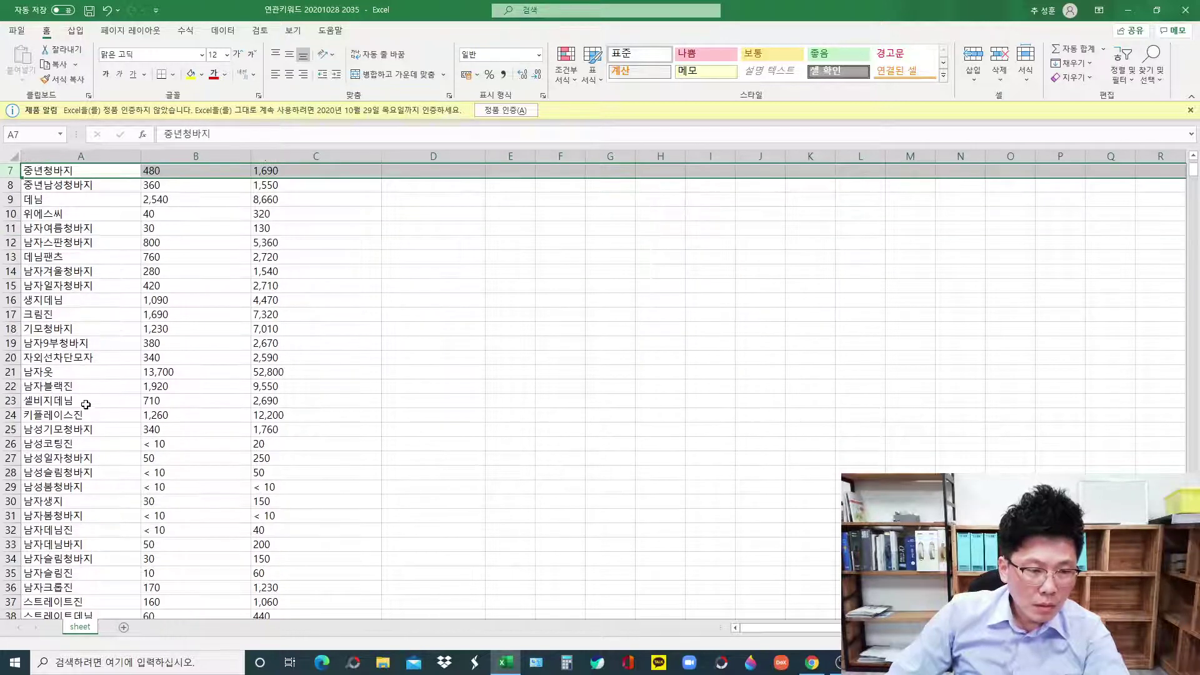
pyautogui.scroll(-6, 97, 443)
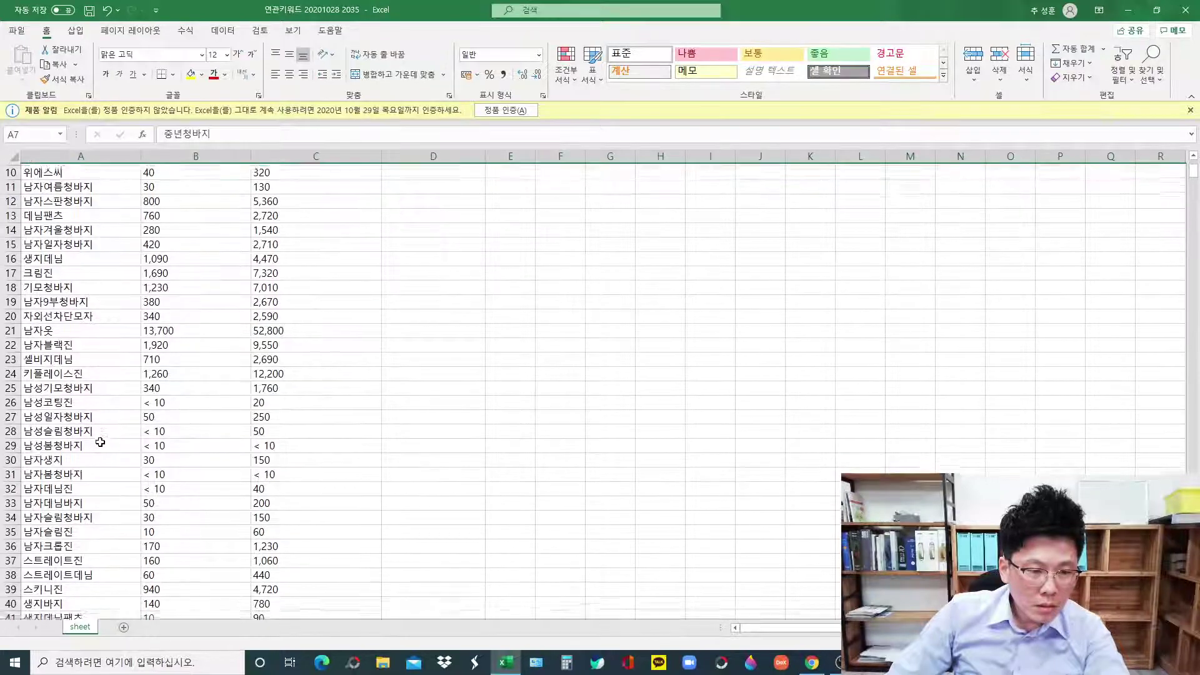
pyautogui.scroll(-4, 102, 437)
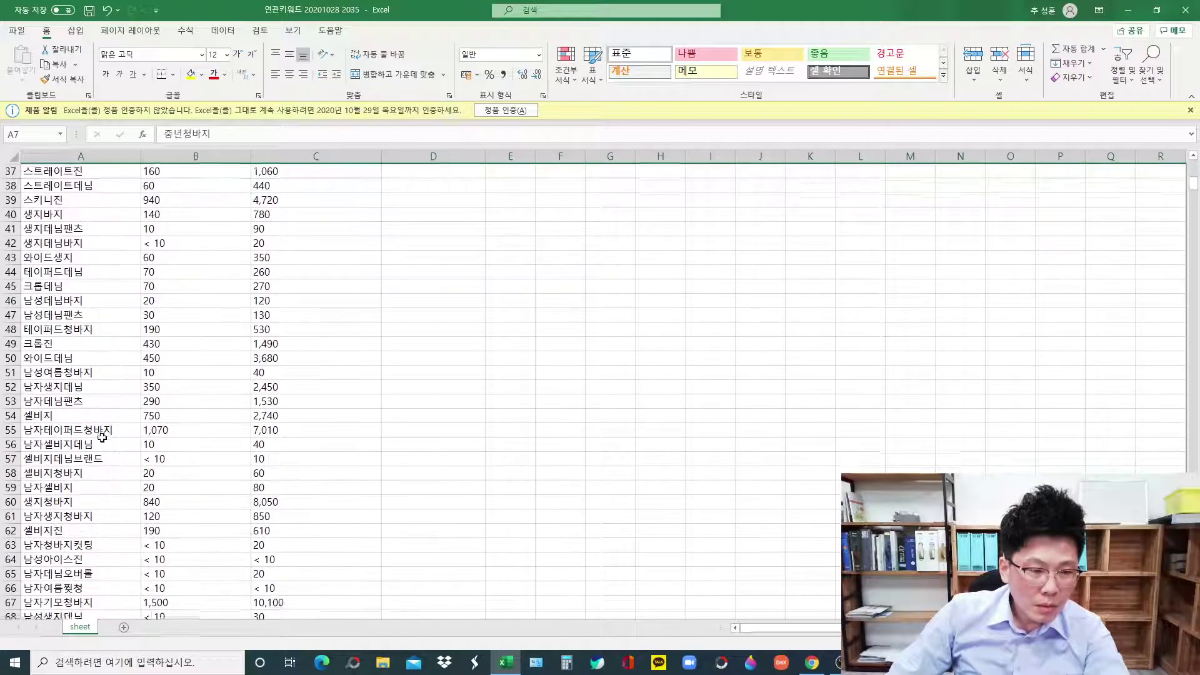
pyautogui.scroll(-4, 82, 536)
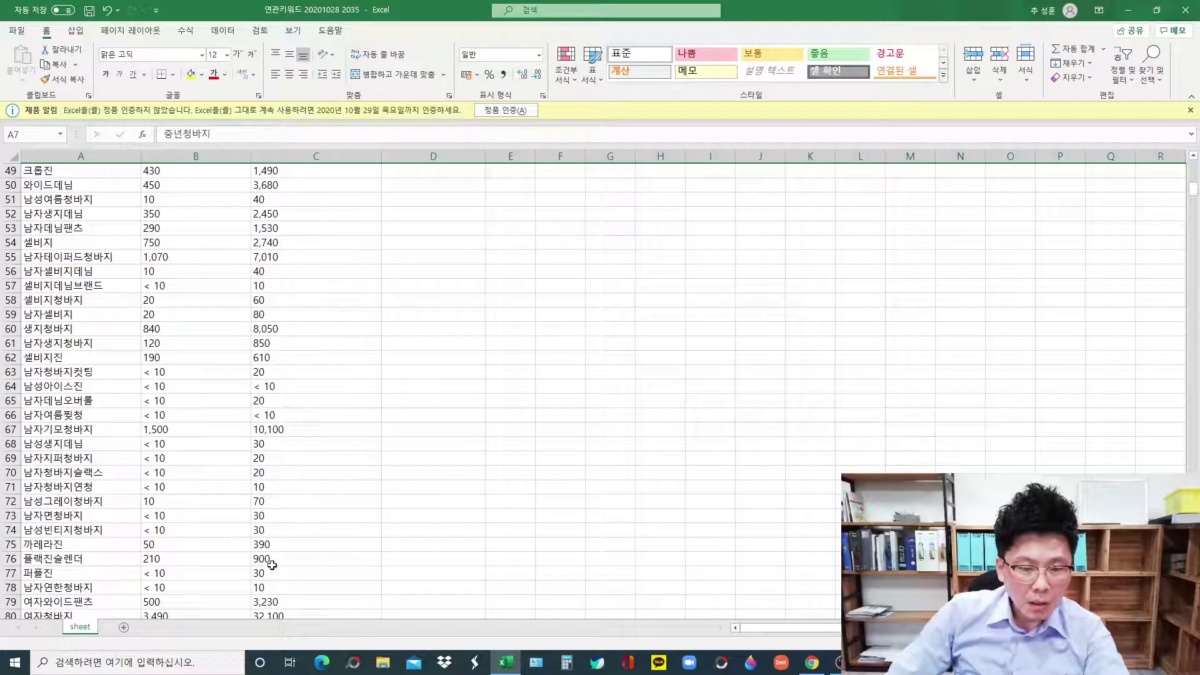
# Switch to Chrome, copy the keyword 남자청바지 from the related keyword results, and open a Notepad window enlarged to about half the screen.
pyautogui.click(812, 662)
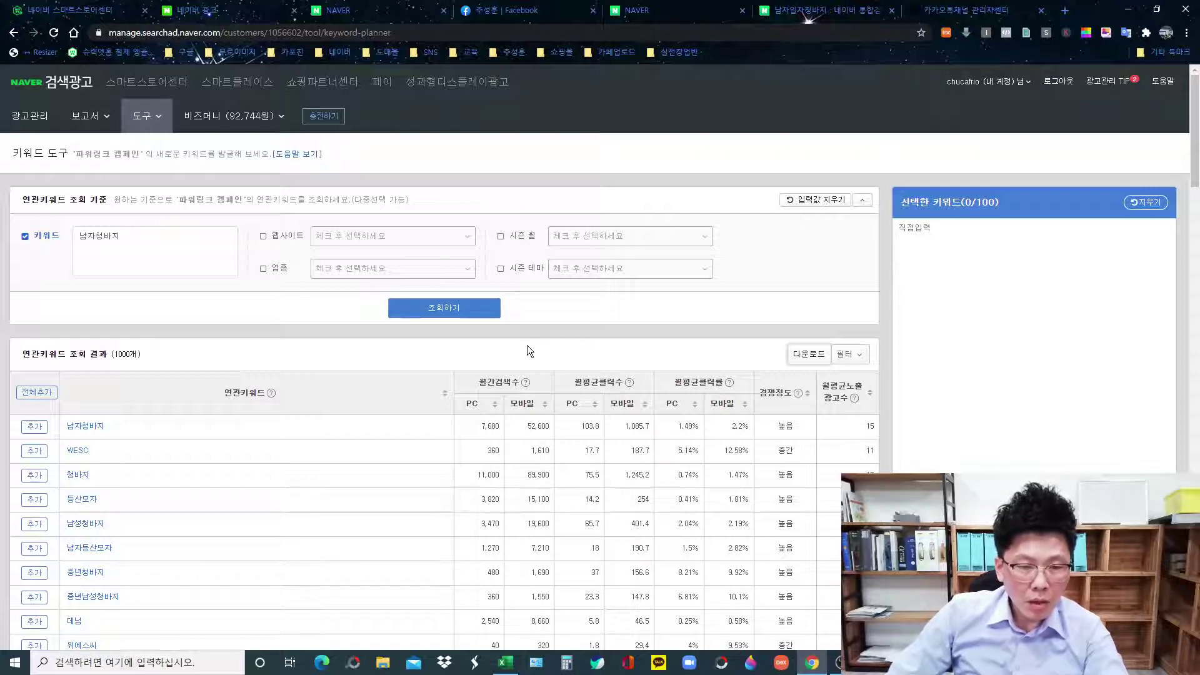
pyautogui.moveTo(111, 427); pyautogui.dragTo(66, 431)
pyautogui.hotkey('ctrl', 'c')
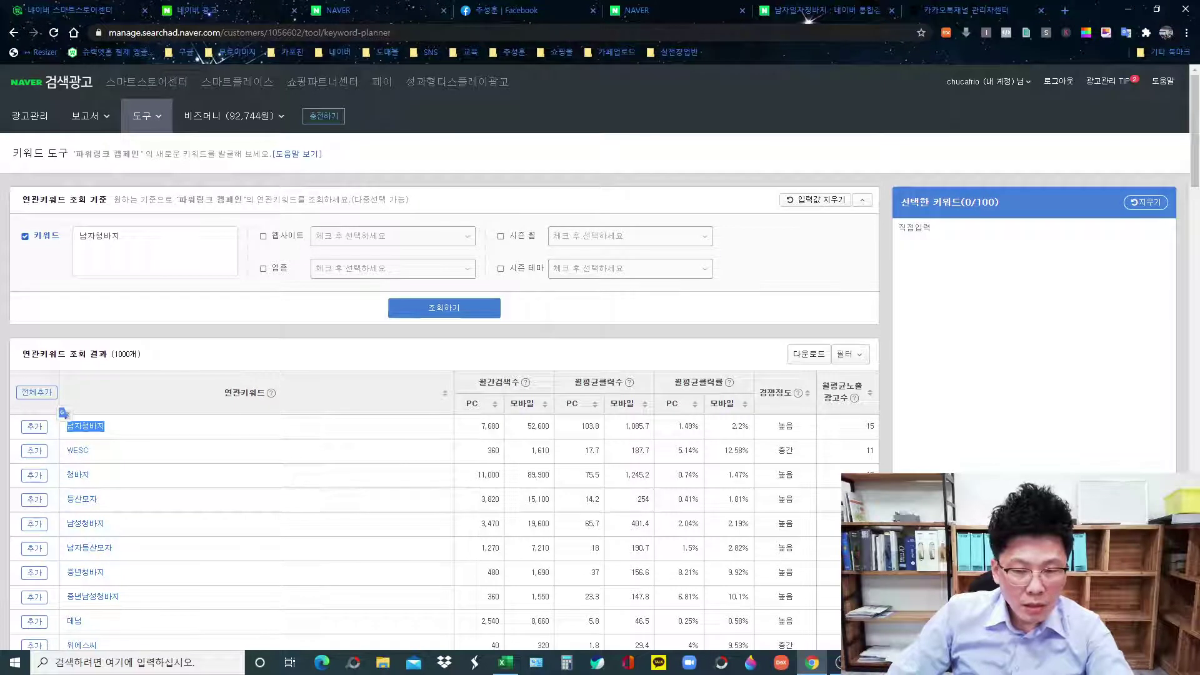
pyautogui.click(874, 663)
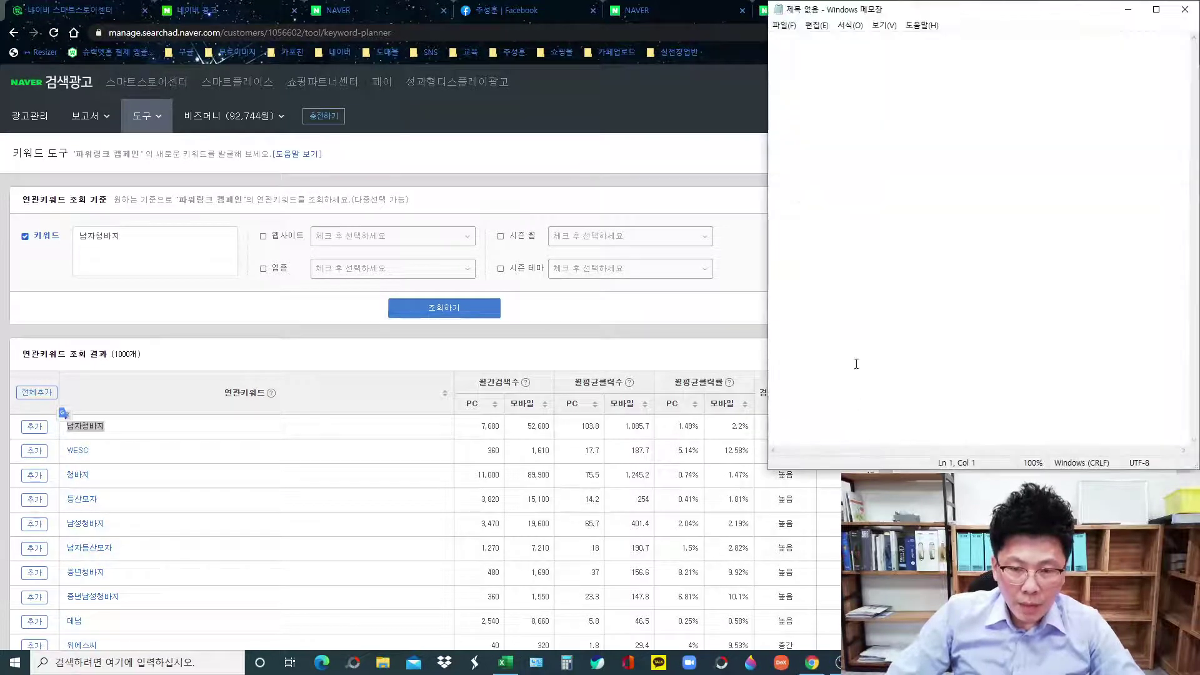
pyautogui.moveTo(848, 464); pyautogui.dragTo(837, 650)
pyautogui.moveTo(769, 413); pyautogui.dragTo(560, 411)
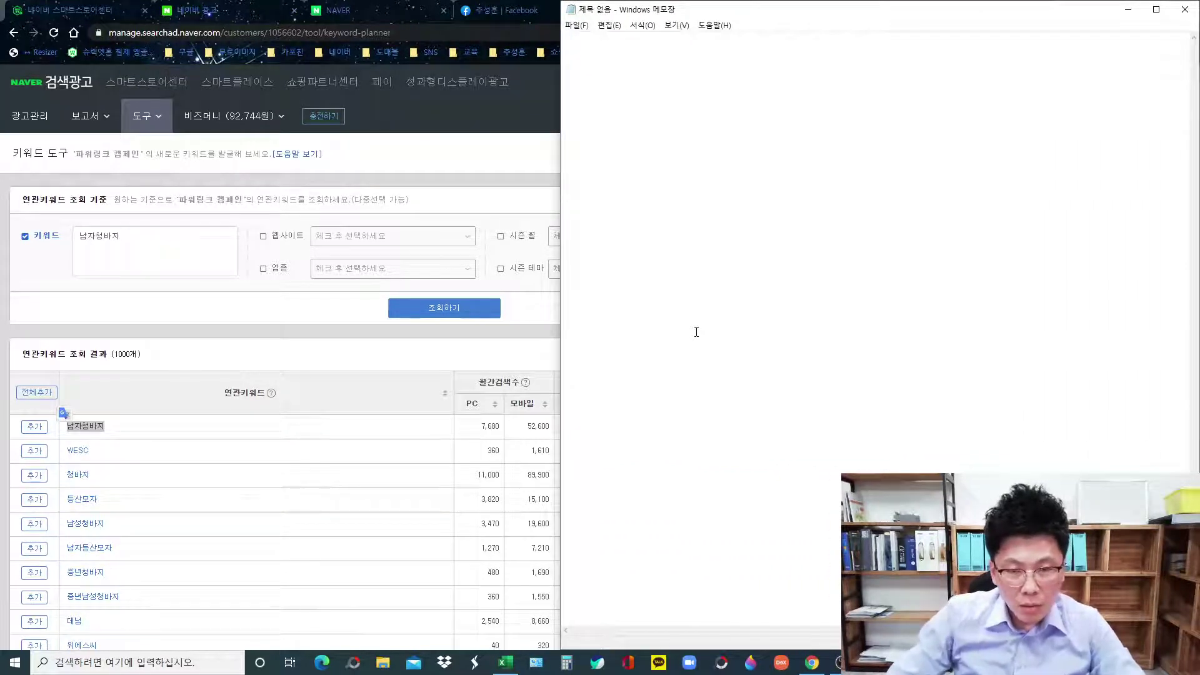
# Paste 남자청바지 into the note with the rounded search volume 60000 and start a new line.
pyautogui.hotkey('ctrl', 'v')
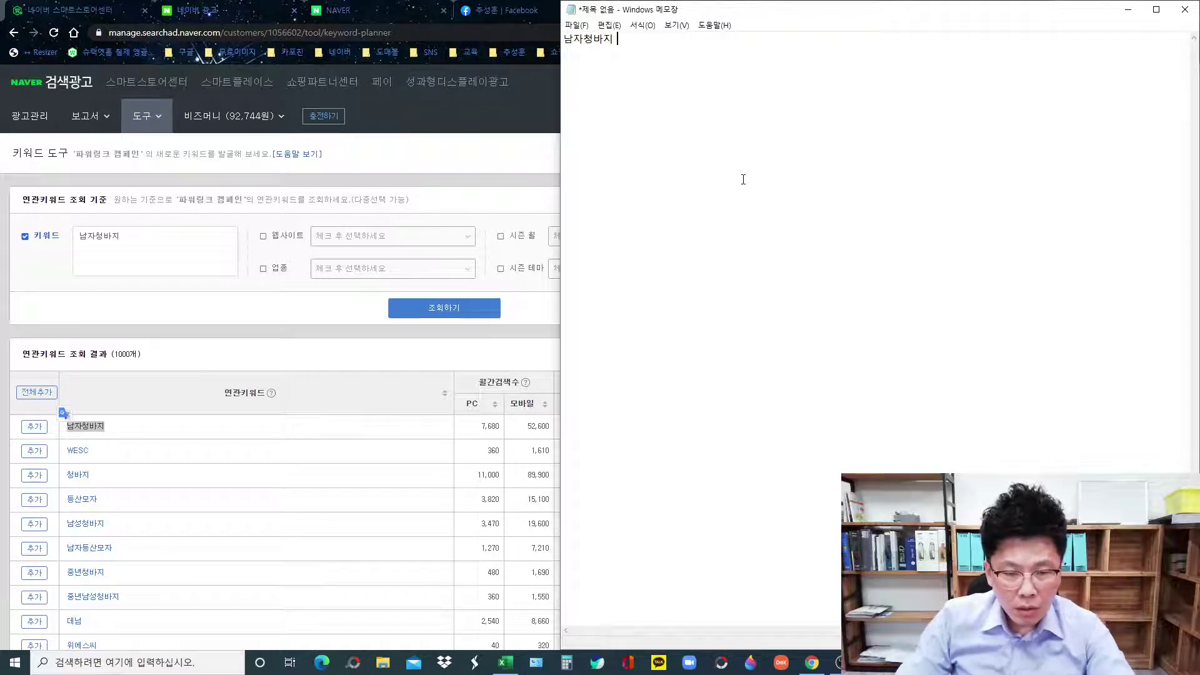
pyautogui.write('60000')
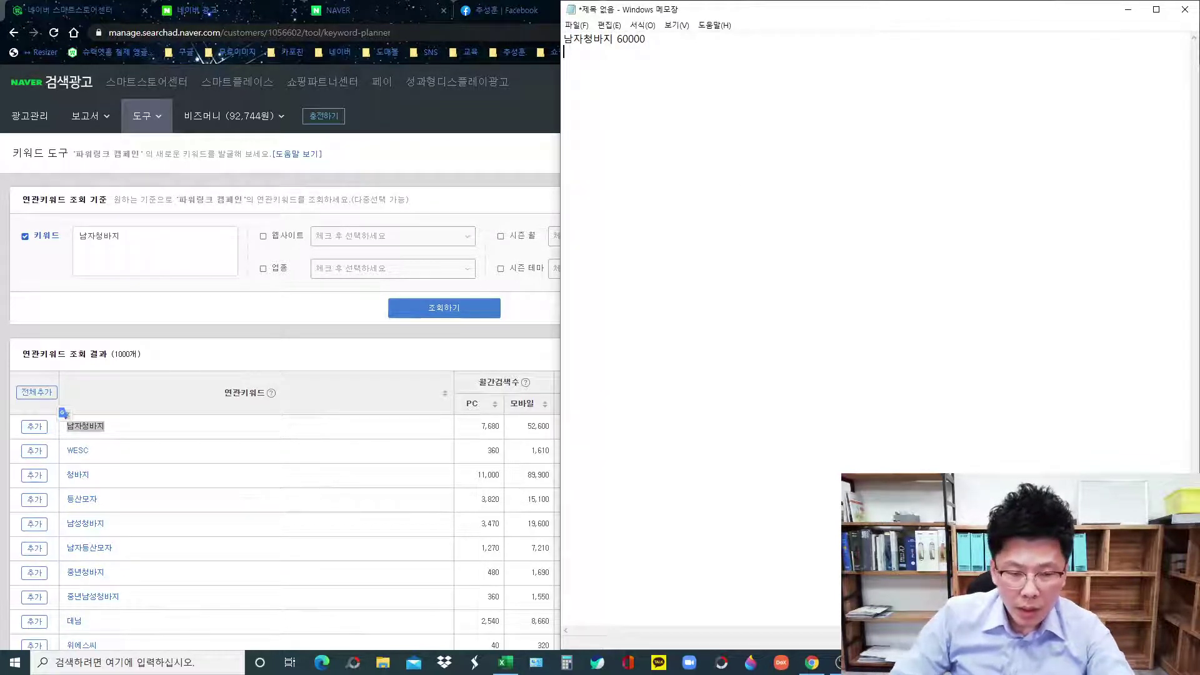
pyautogui.press('Return')
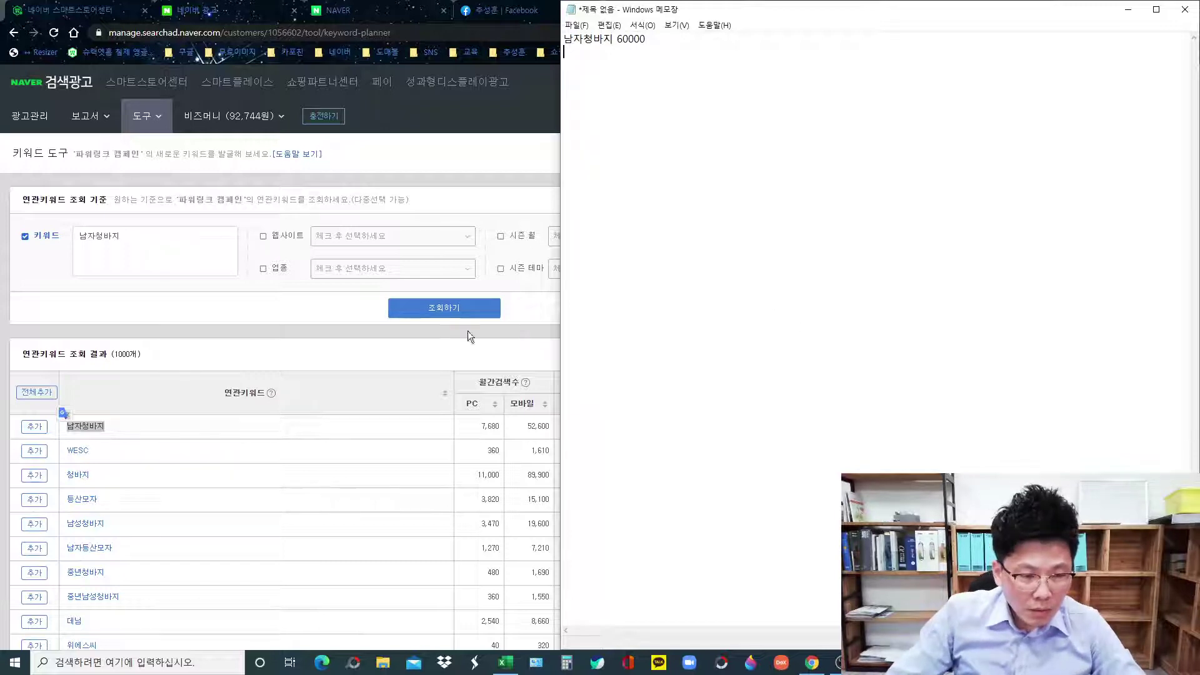
# Copy the keyword 남성청바지 from the results into the note's second line with the search volume 23000.
pyautogui.moveTo(118, 529); pyautogui.dragTo(65, 527)
pyautogui.hotkey('ctrl', 'c')
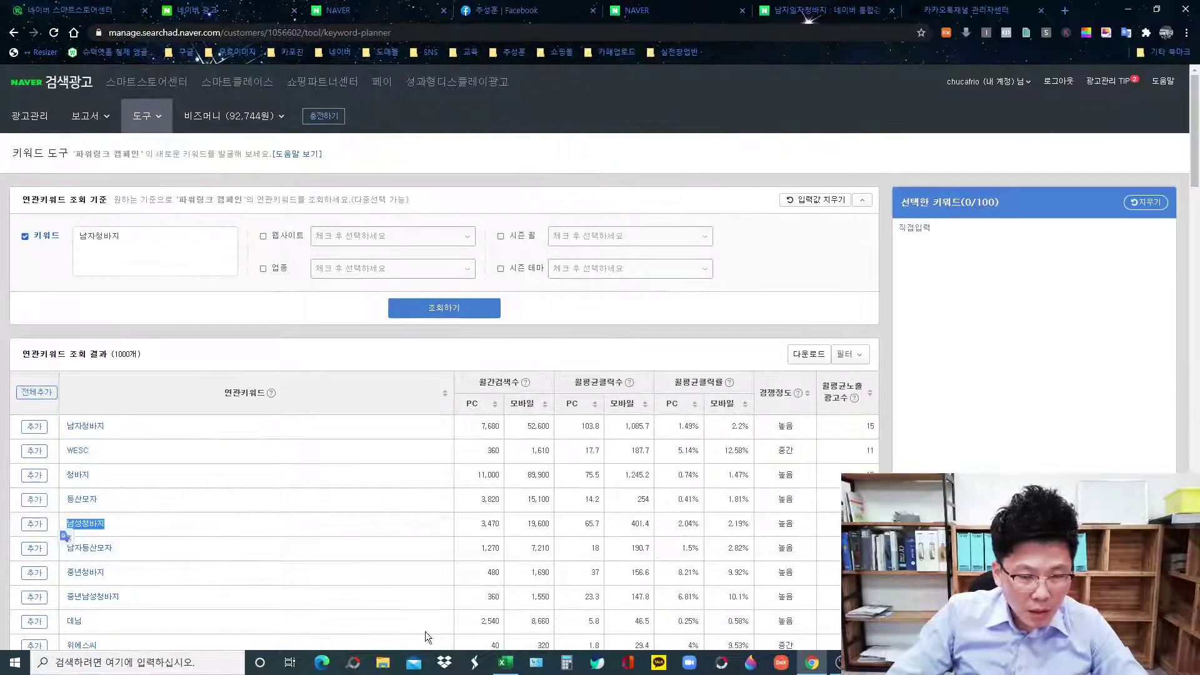
pyautogui.hotkey('alt', 'Tab')
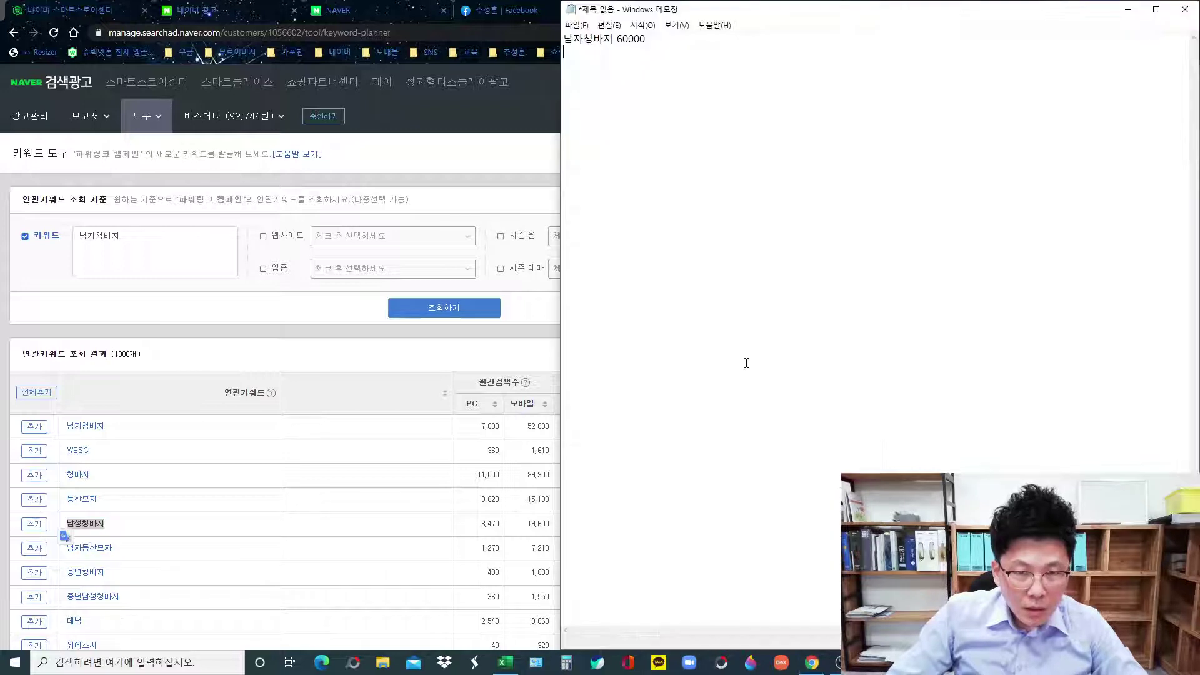
pyautogui.hotkey('ctrl', 'v')
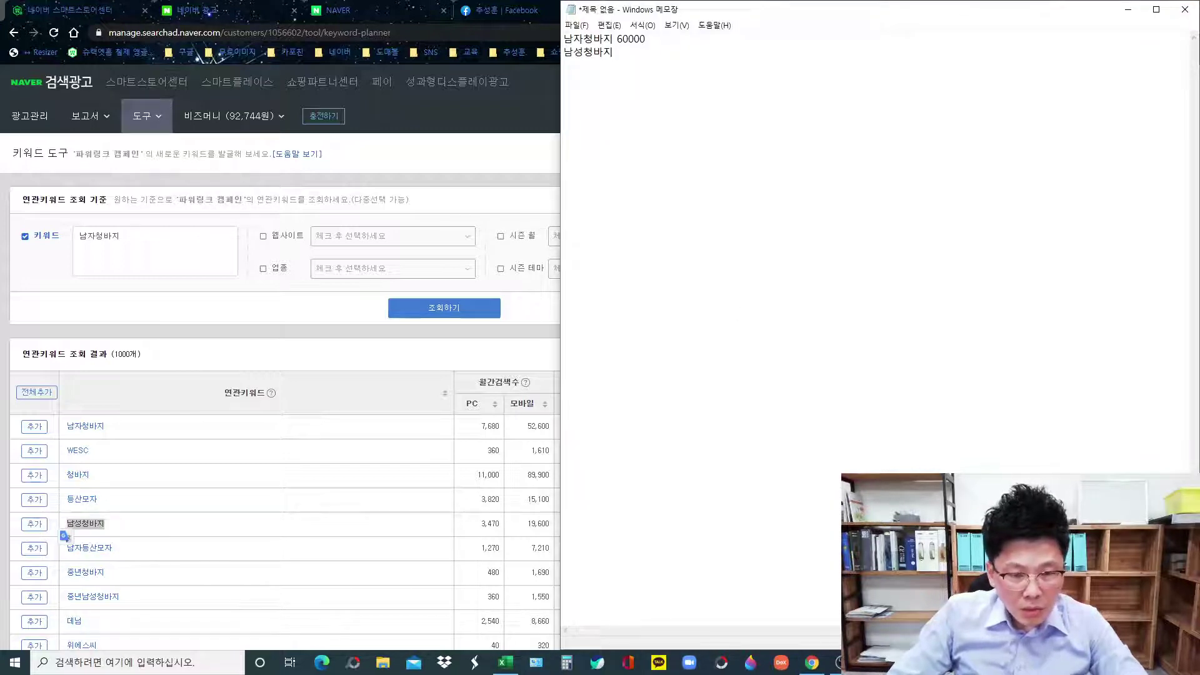
pyautogui.write('23000')
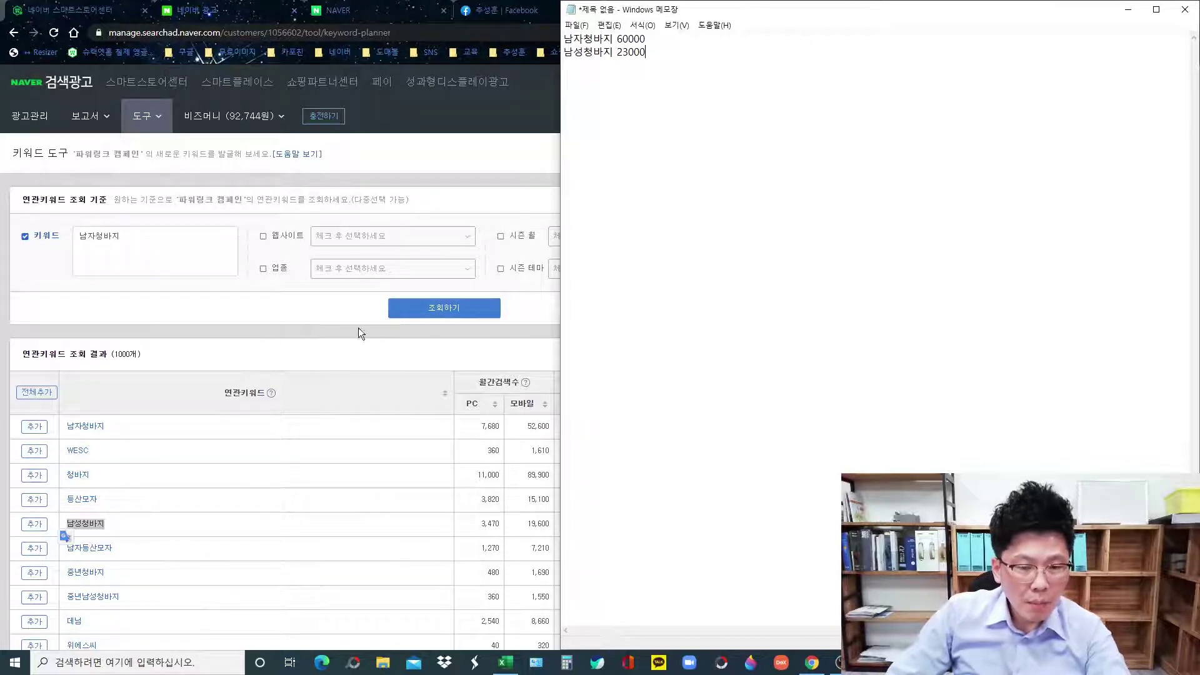
# View the recent searches on Naver's home page, return to the keyword tool and rerun the 남자청바지 lookup.
pyautogui.click(313, 357)
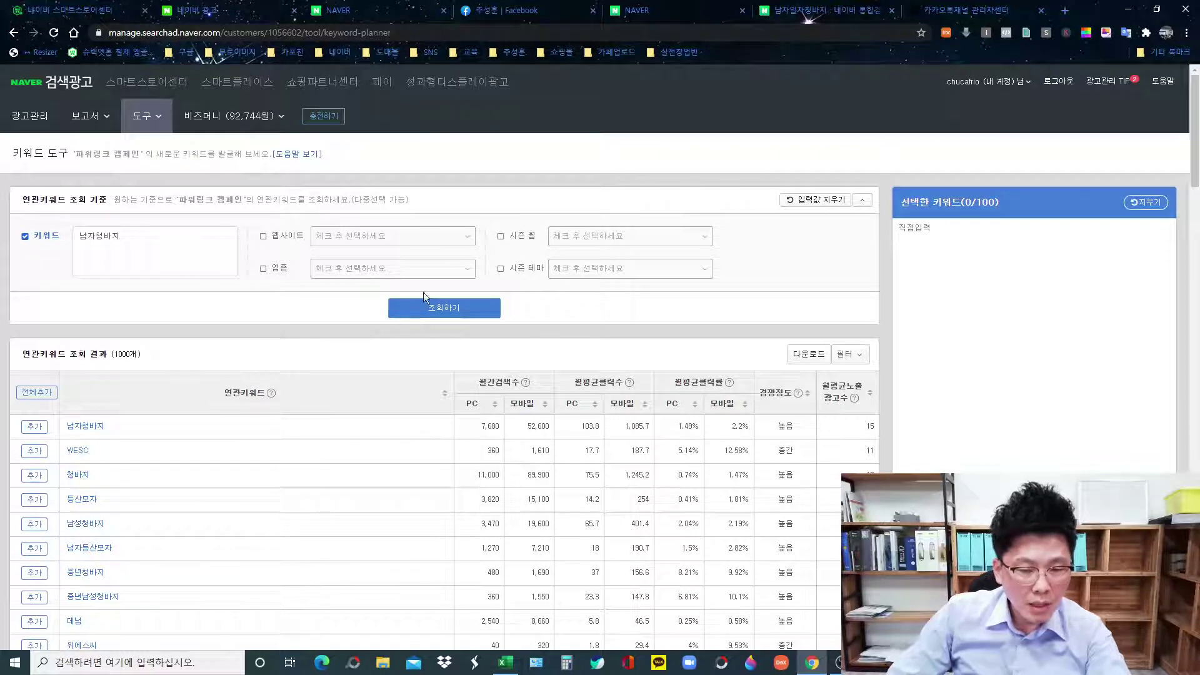
pyautogui.click(699, 9)
pyautogui.click(580, 149)
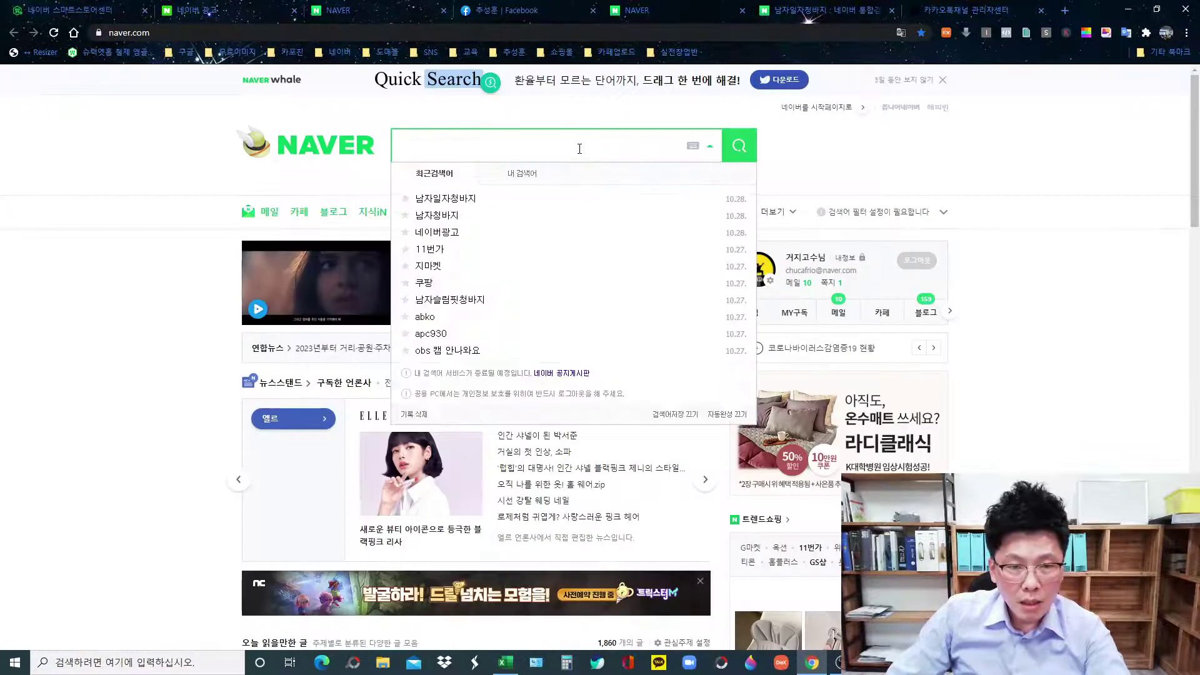
pyautogui.click(246, 13)
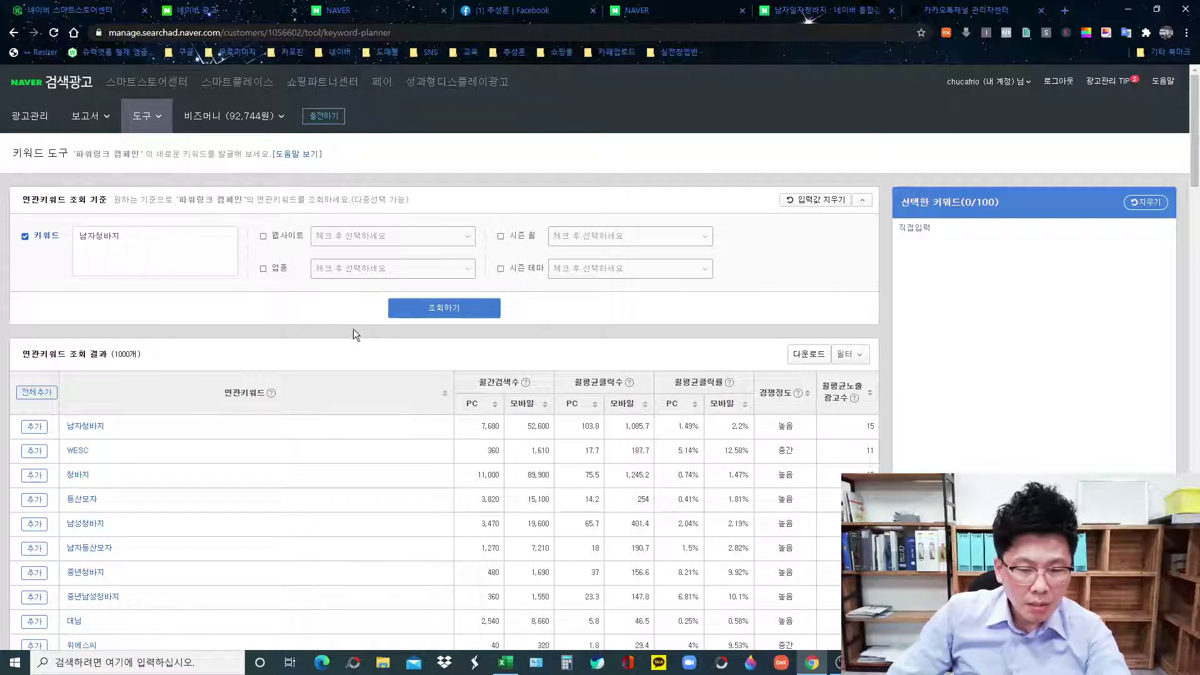
pyautogui.click(416, 313)
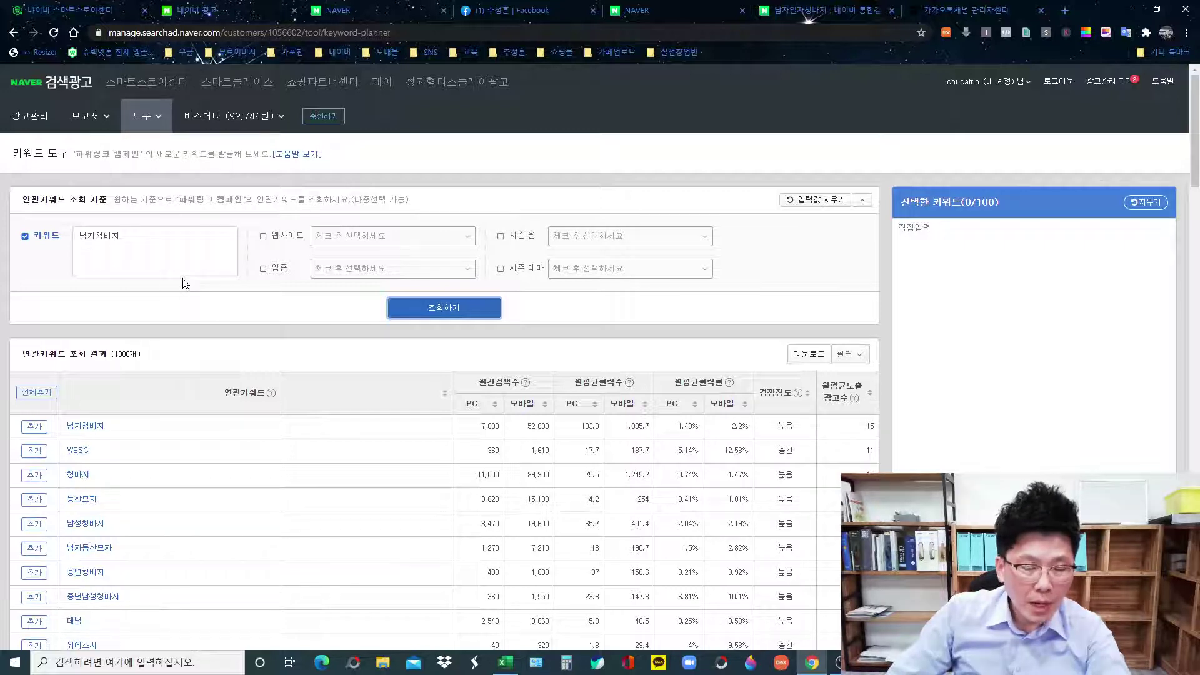
# Change the lookup keyword to 남자슬림핏청바지 and query its related keywords.
pyautogui.doubleClick(111, 246)
pyautogui.click(164, 266)
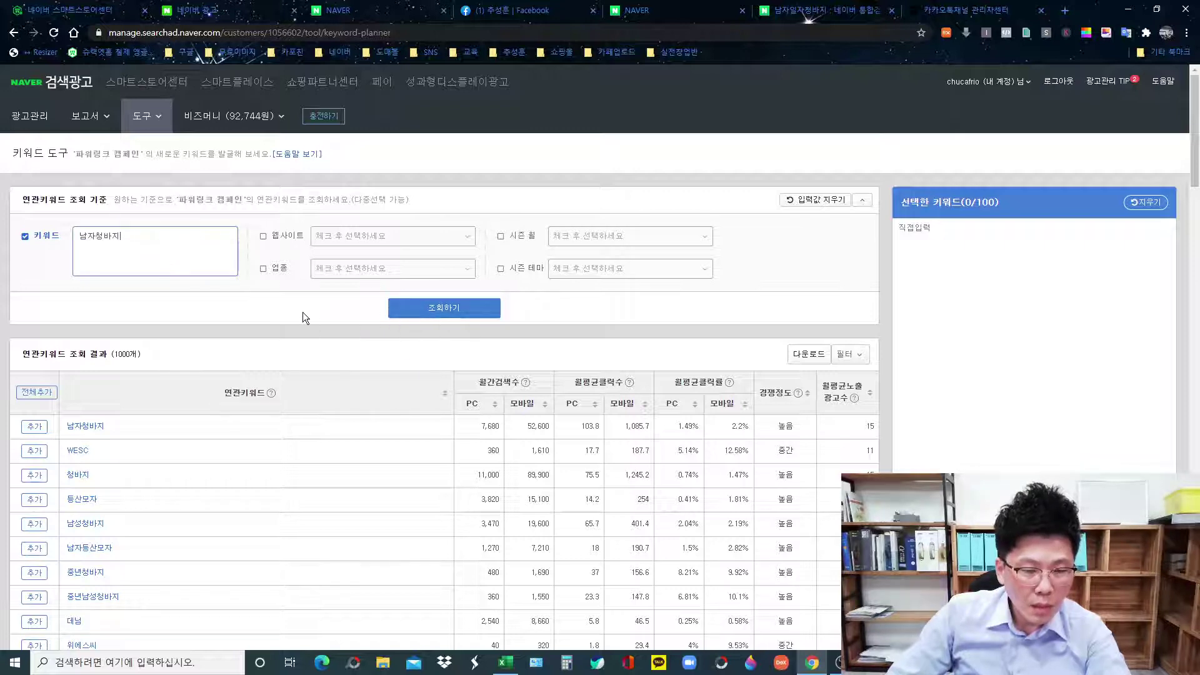
pyautogui.click(103, 252)
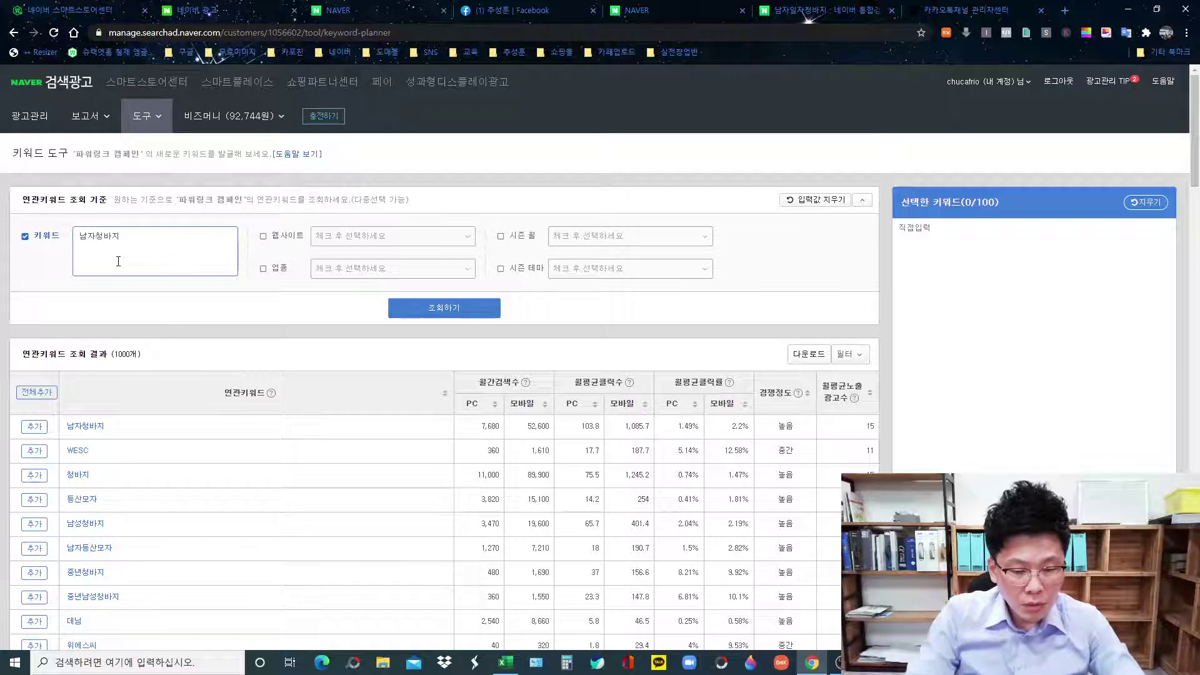
pyautogui.write('ㅅ슬림핏')
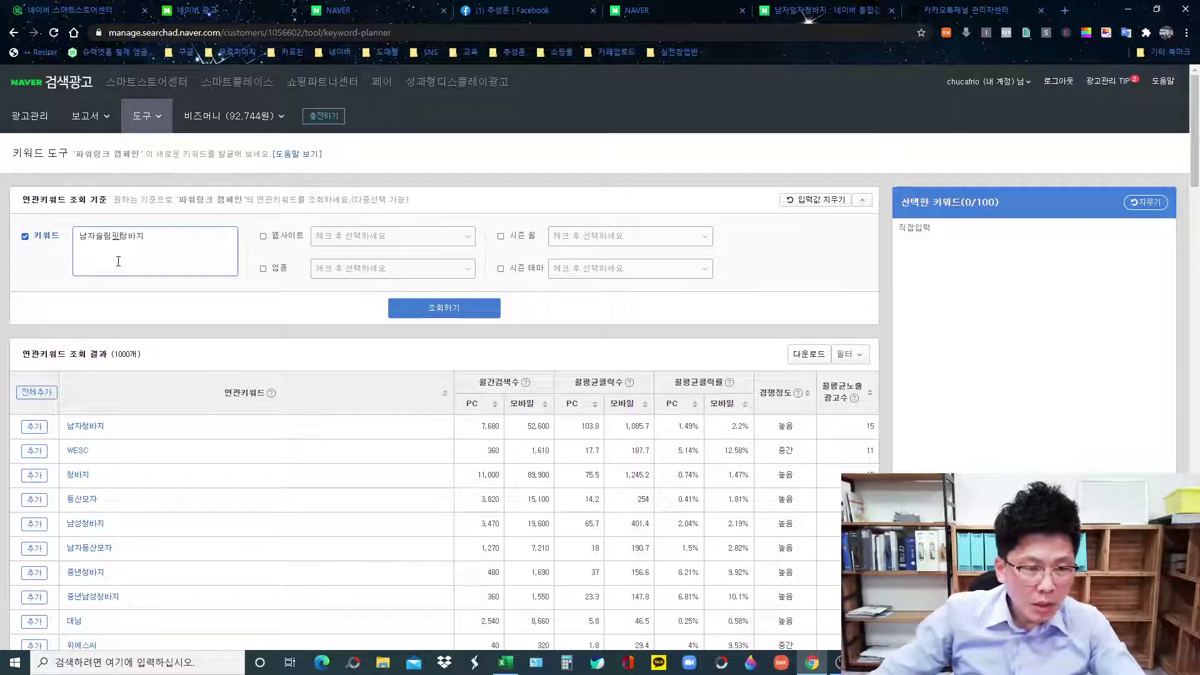
pyautogui.click(414, 308)
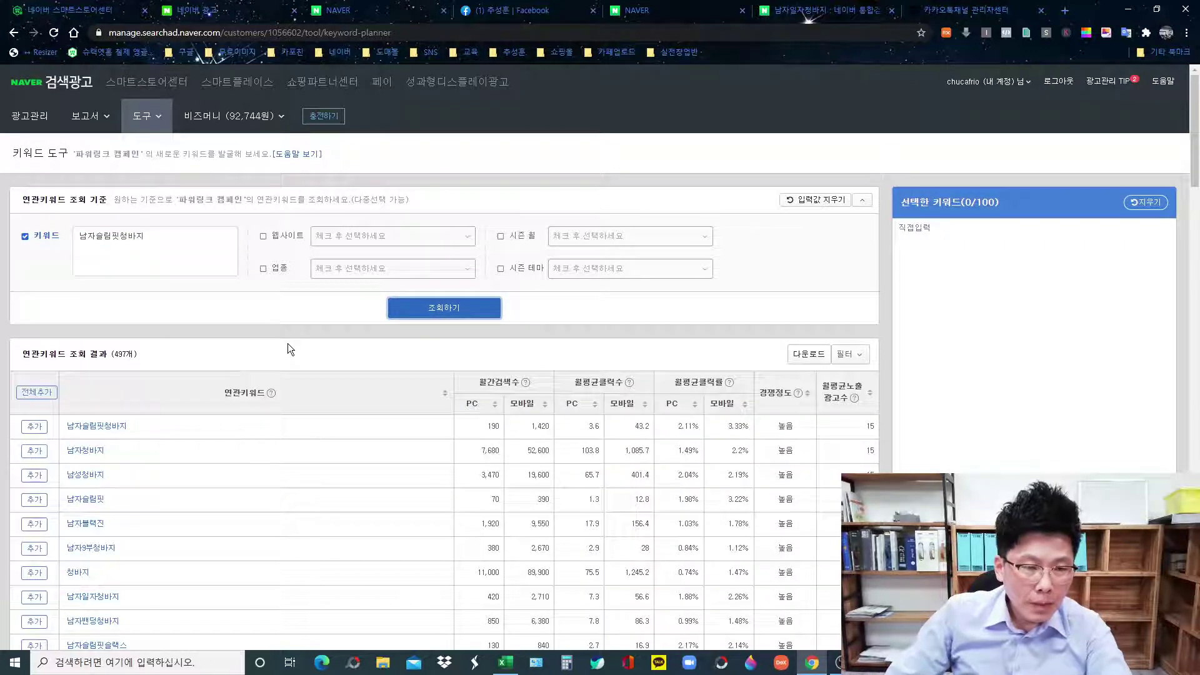
# Remove 슬림핏 from the lookup keyword and query the related keywords for 남자청바지 again.
pyautogui.click(117, 239)
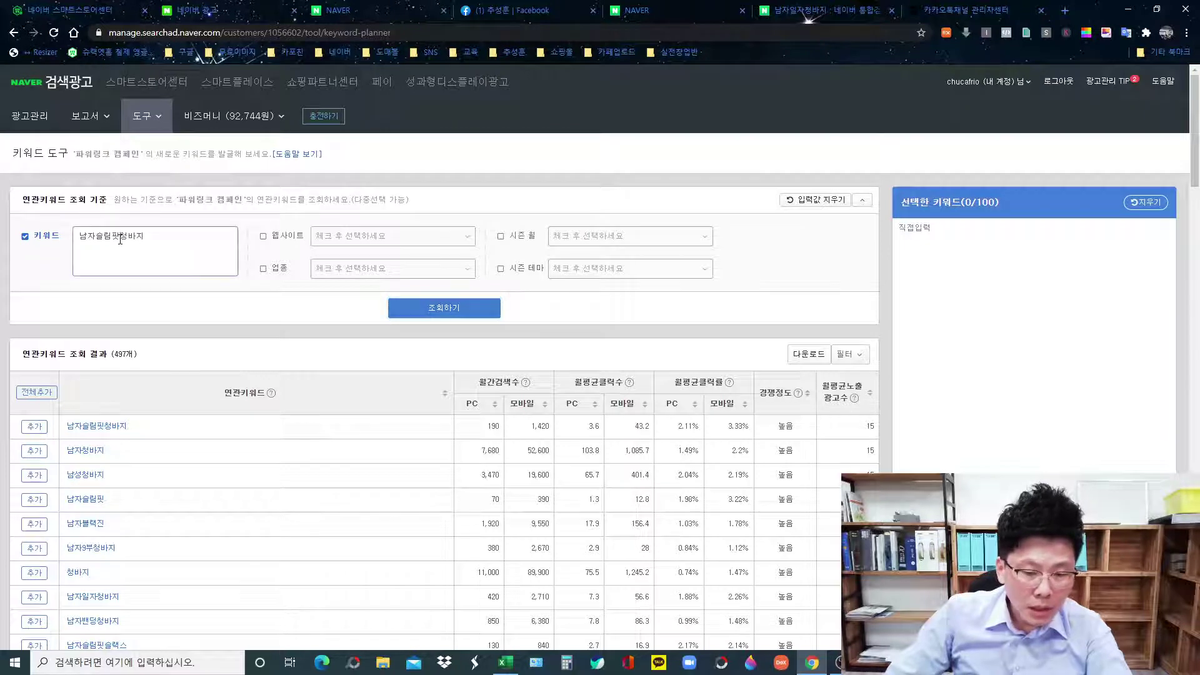
pyautogui.press('BackSpace')
pyautogui.press('BackSpace')
pyautogui.press('BackSpace')
pyautogui.click(400, 308)
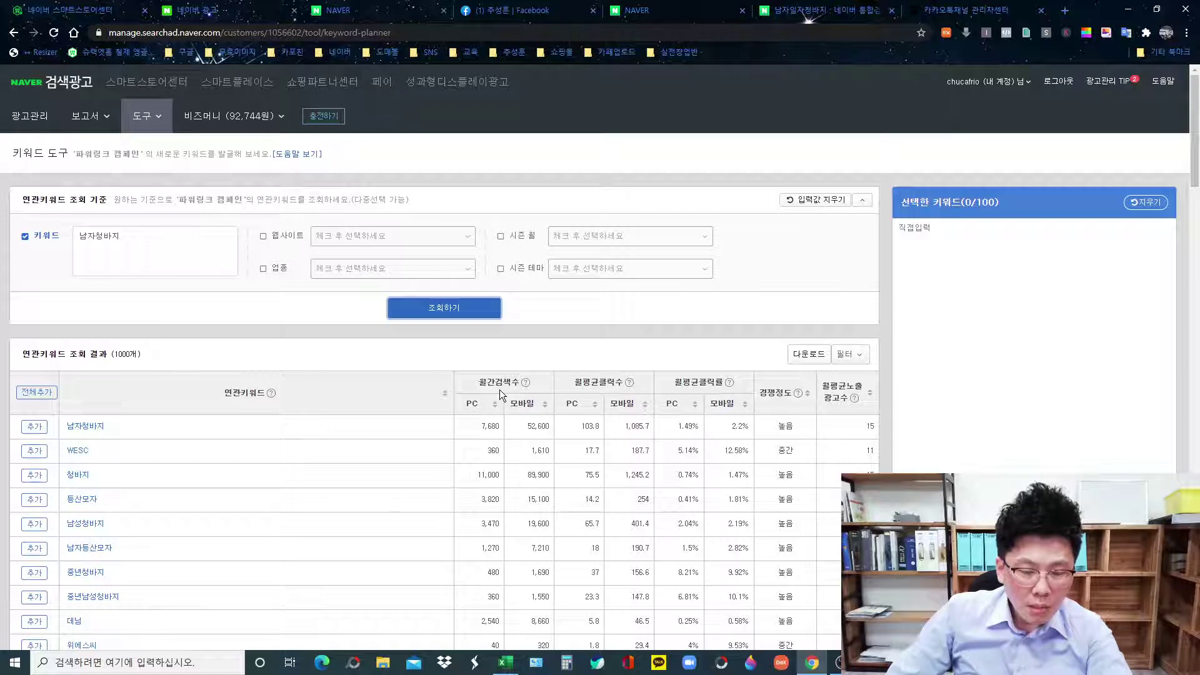
# Search for 남자청바지 on Naver's mobile home page, m.naver.com.
pyautogui.click(678, 11)
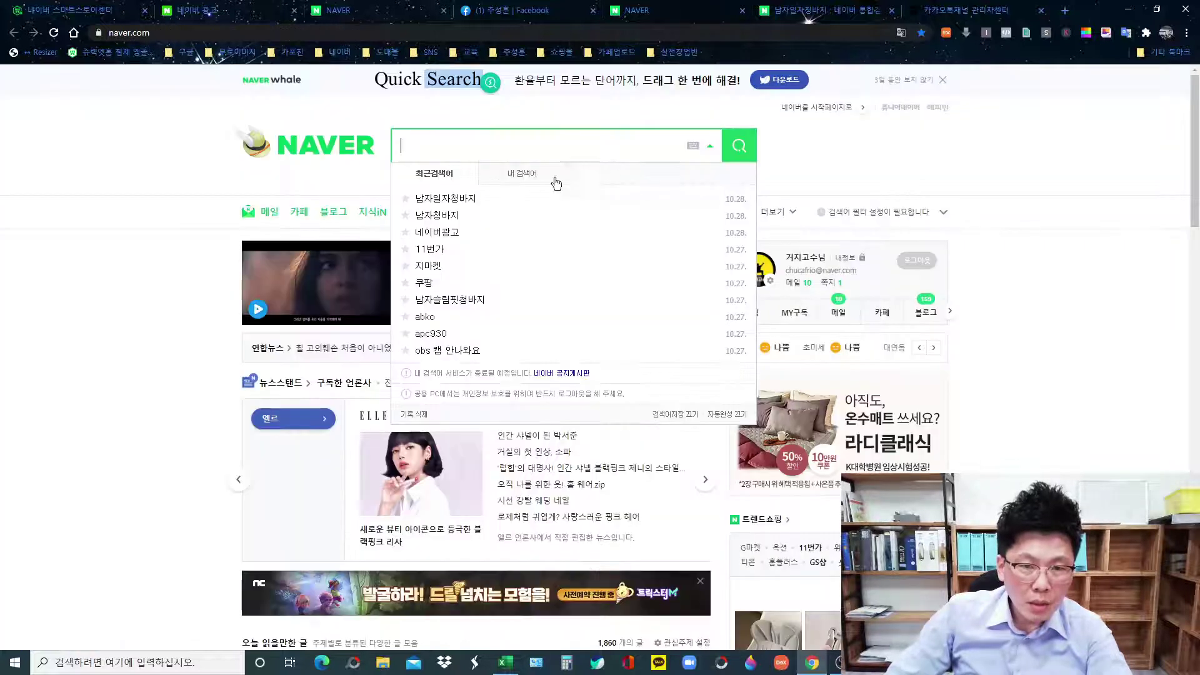
pyautogui.click(397, 11)
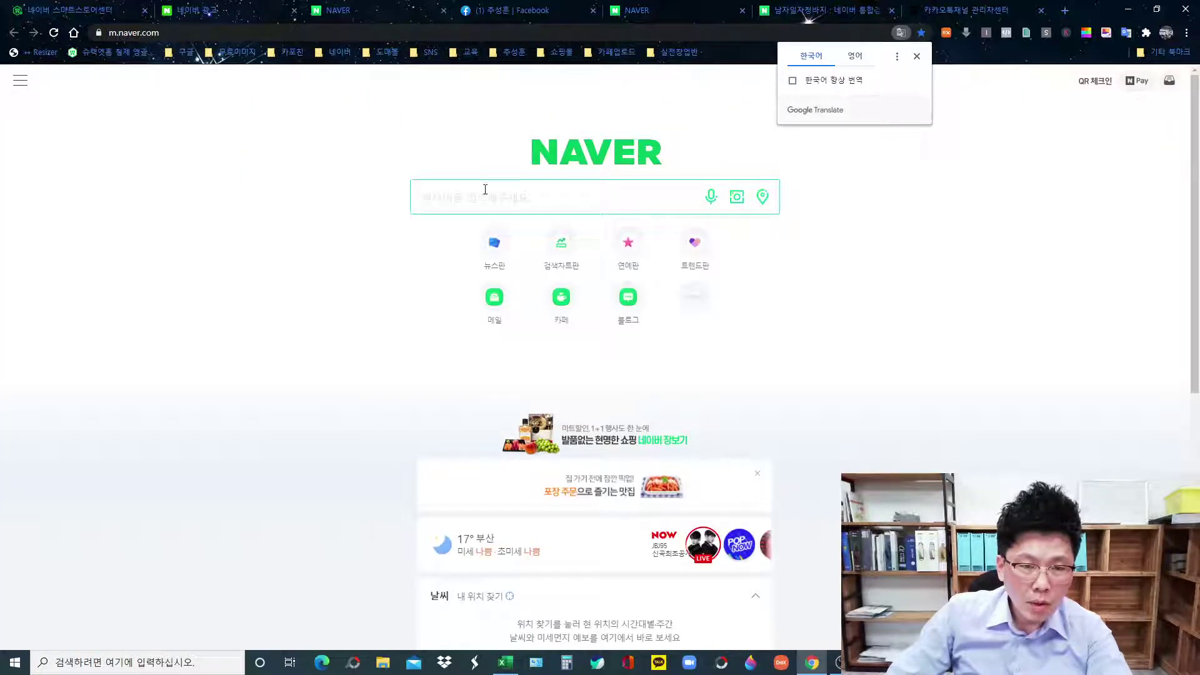
pyautogui.click(527, 199)
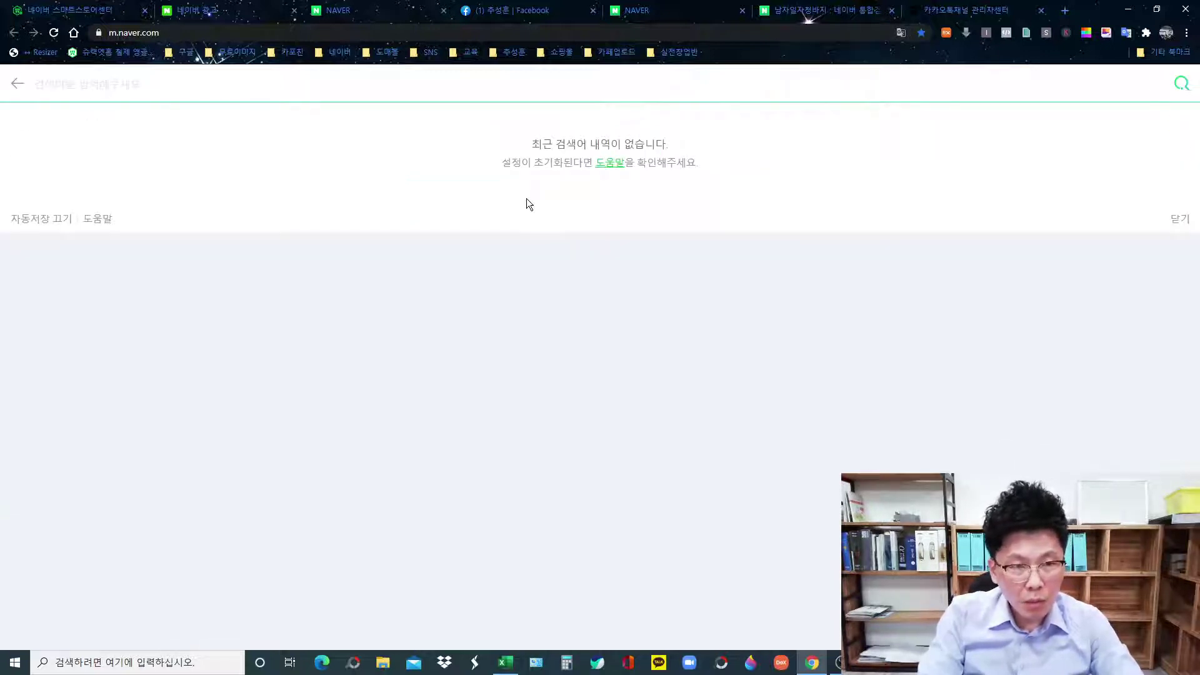
pyautogui.write('남자처')
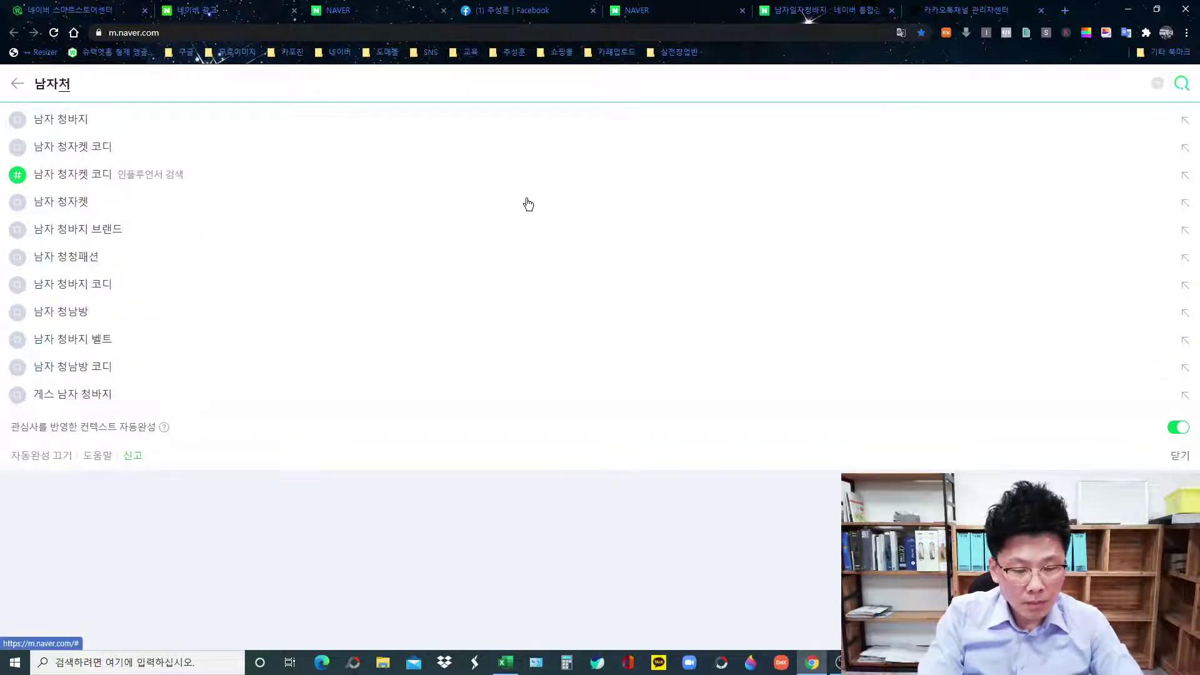
pyautogui.write('청바지')
pyautogui.press('Return')
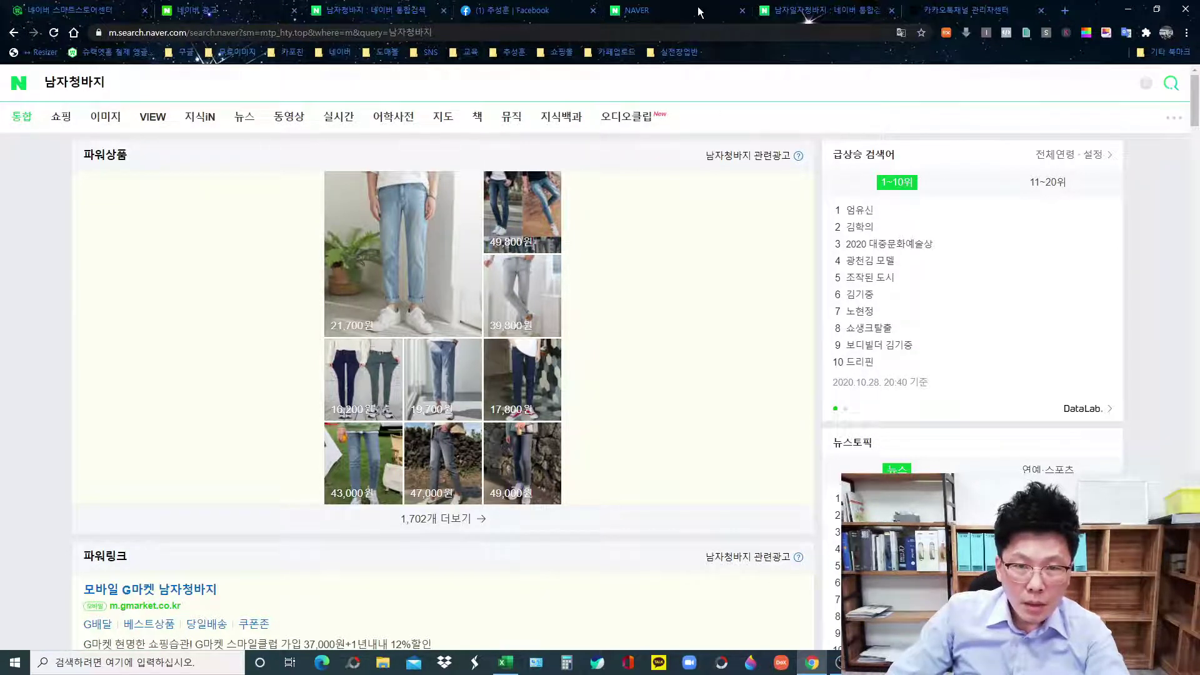
# Open Naver Shopping from Naver's home page and search it for 남자청바지.
pyautogui.click(637, 10)
pyautogui.click(176, 236)
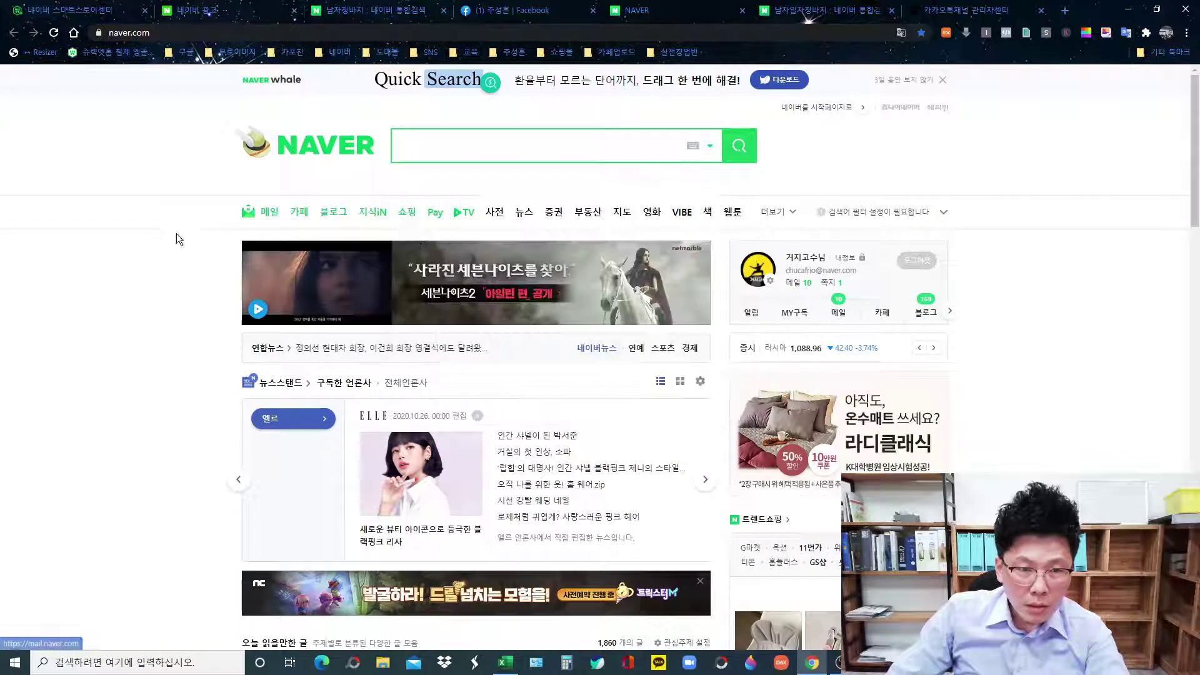
pyautogui.click(408, 216)
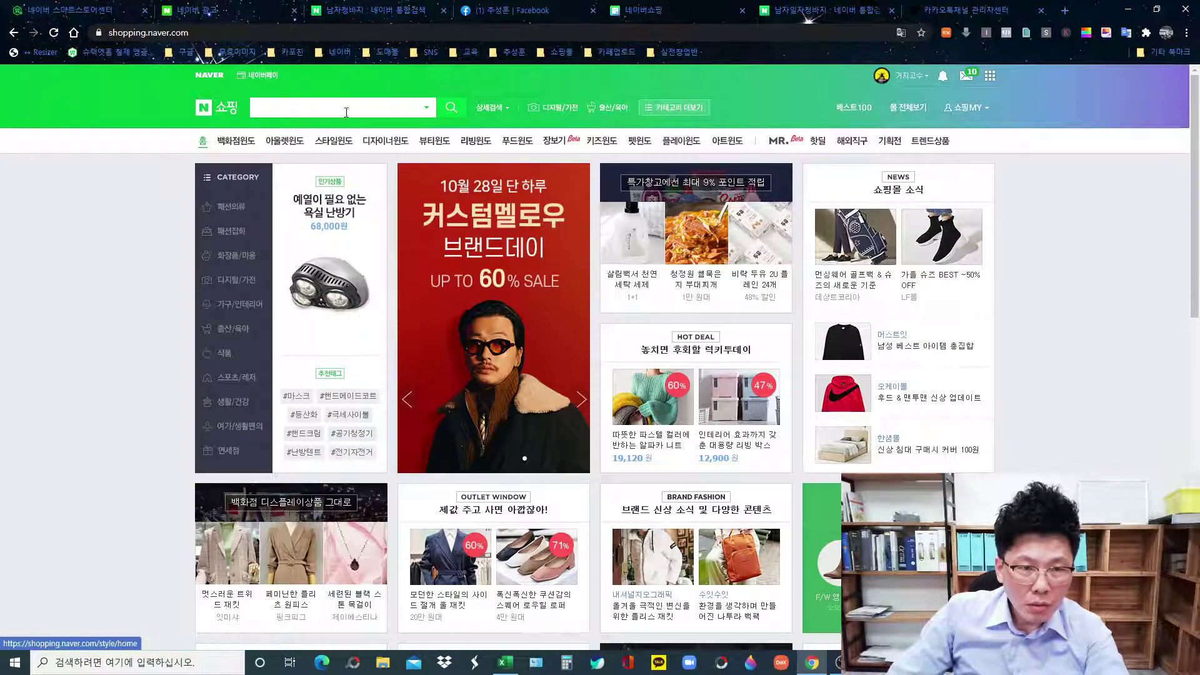
pyautogui.click(347, 110)
pyautogui.write('남재')
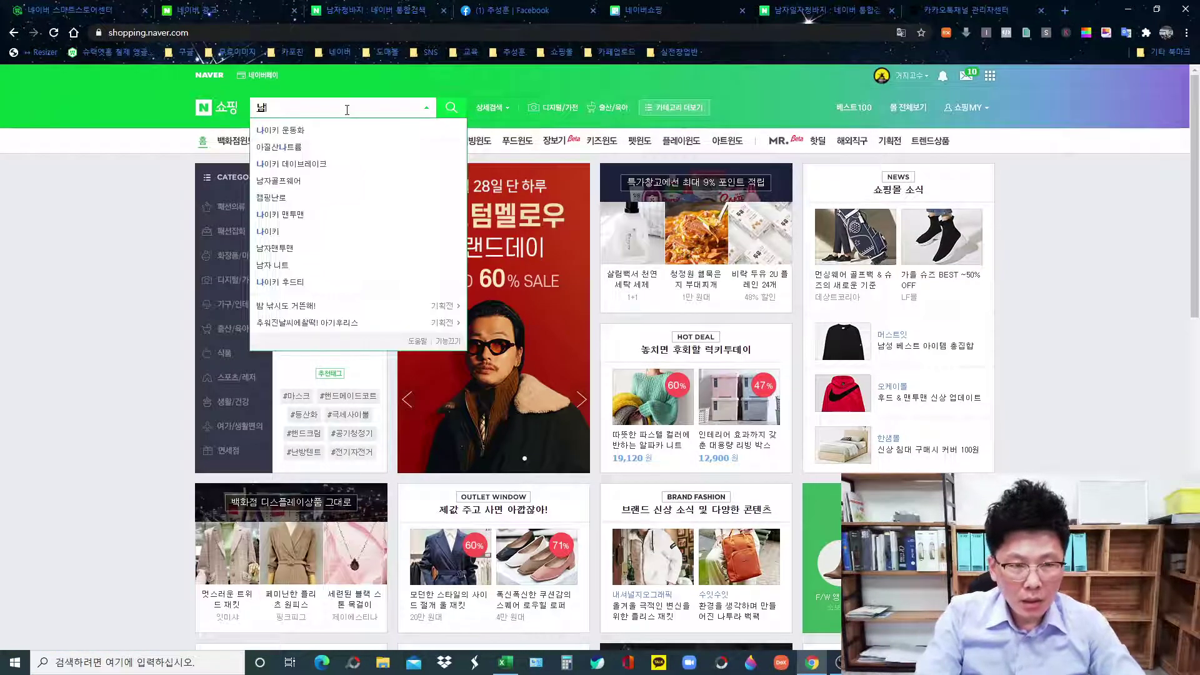
pyautogui.write('청바지')
pyautogui.press('Return')
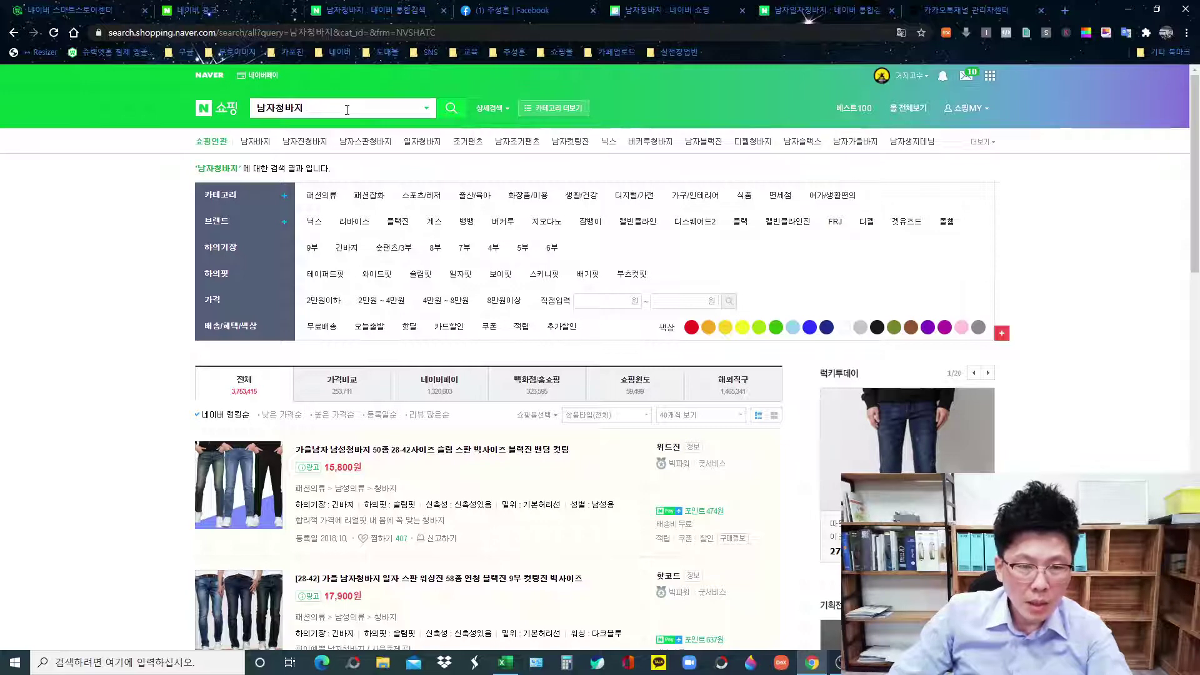
# Review the 남자청바지 search volumes in the keyword tool, and reopen Naver's home page in the shopping results' tab.
pyautogui.click(248, 17)
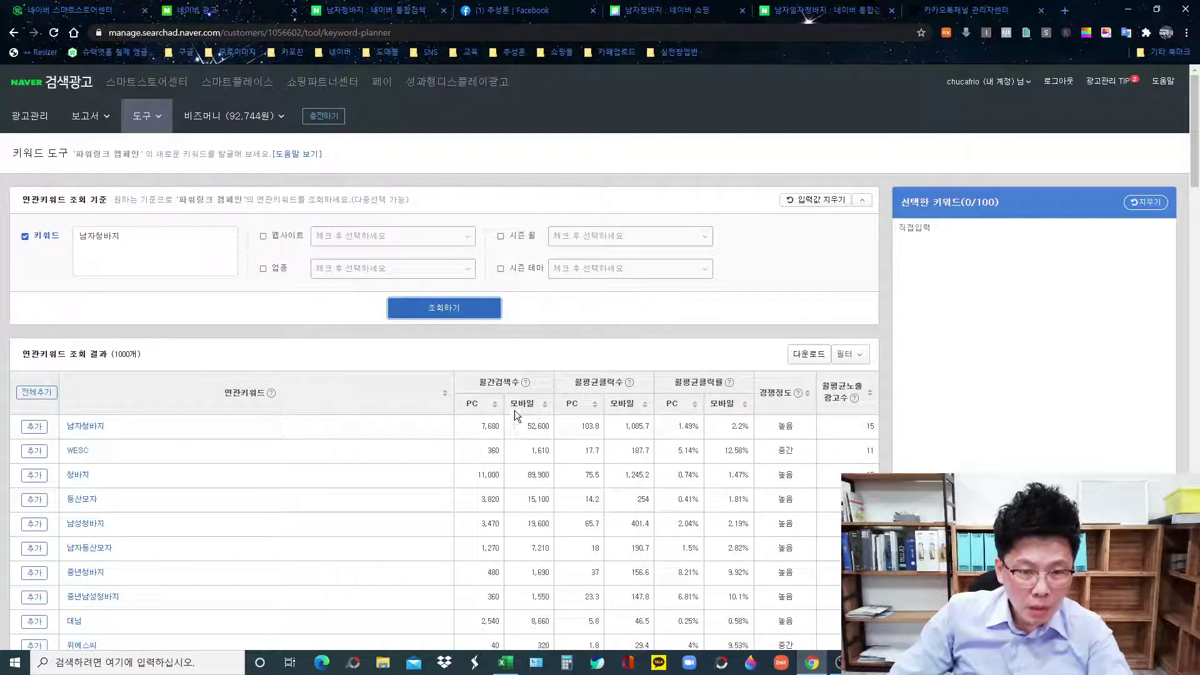
pyautogui.click(703, 15)
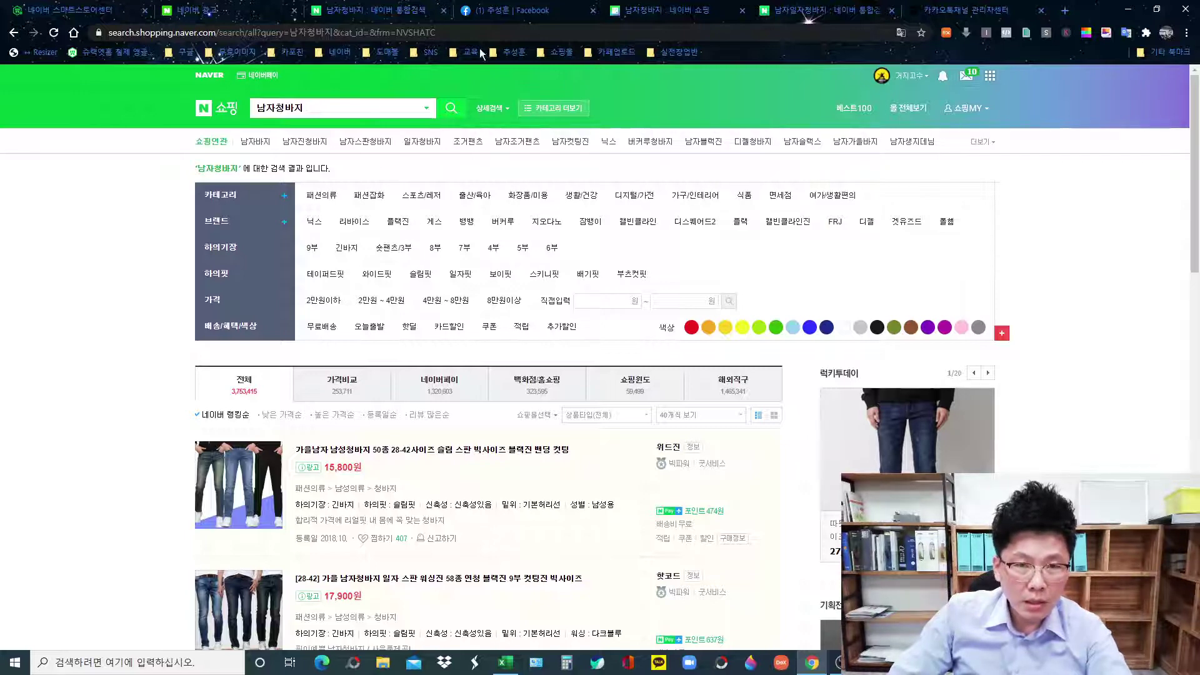
pyautogui.hotkey('alt', 'Home')
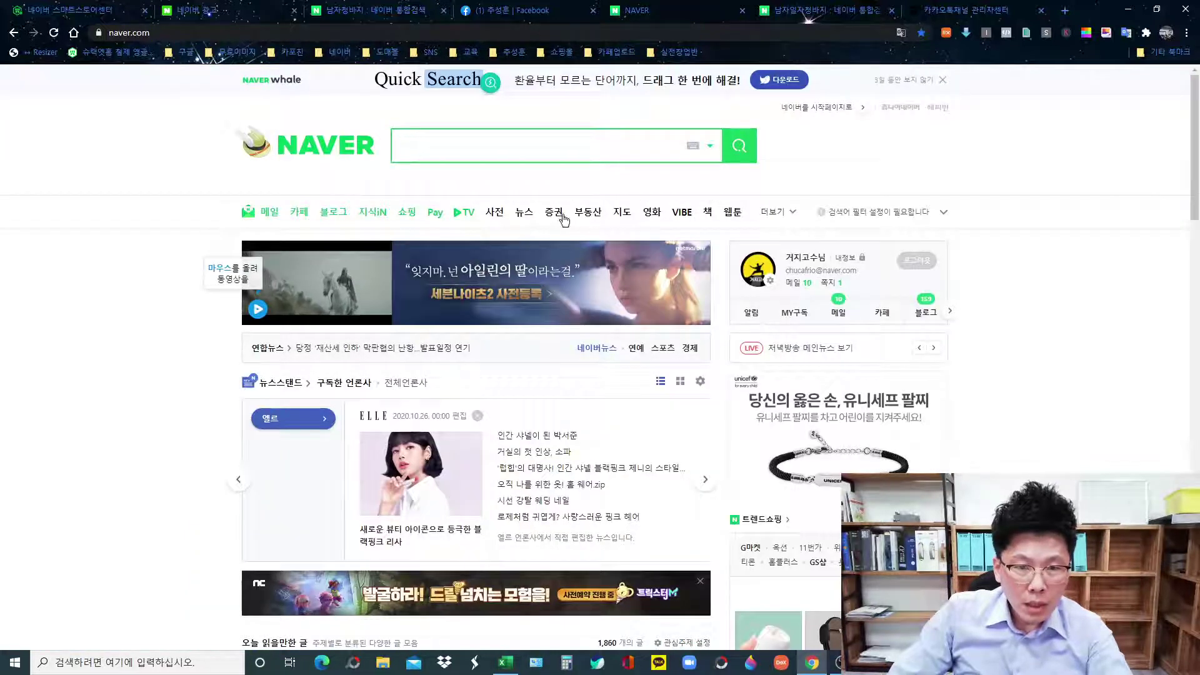
# Search Naver for 가을원피스 and show the image results.
pyautogui.click(554, 151)
pyautogui.write('영자')
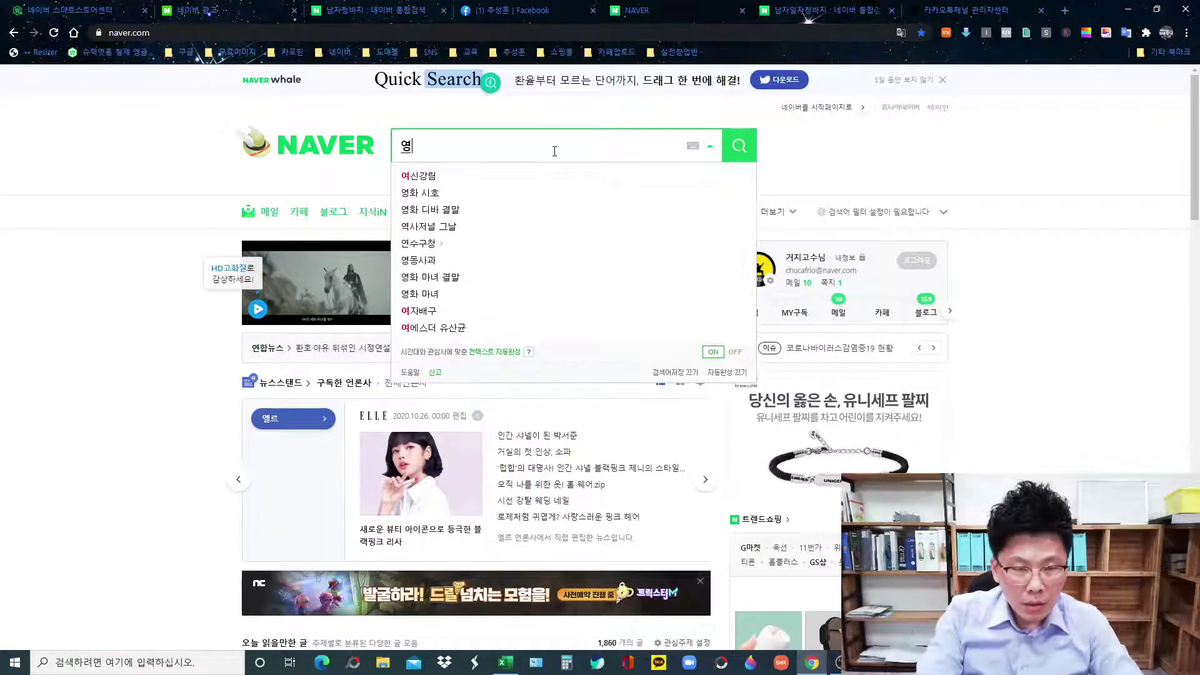
pyautogui.press('BackSpace')
pyautogui.press('BackSpace')
pyautogui.write('가을원ㅍ')
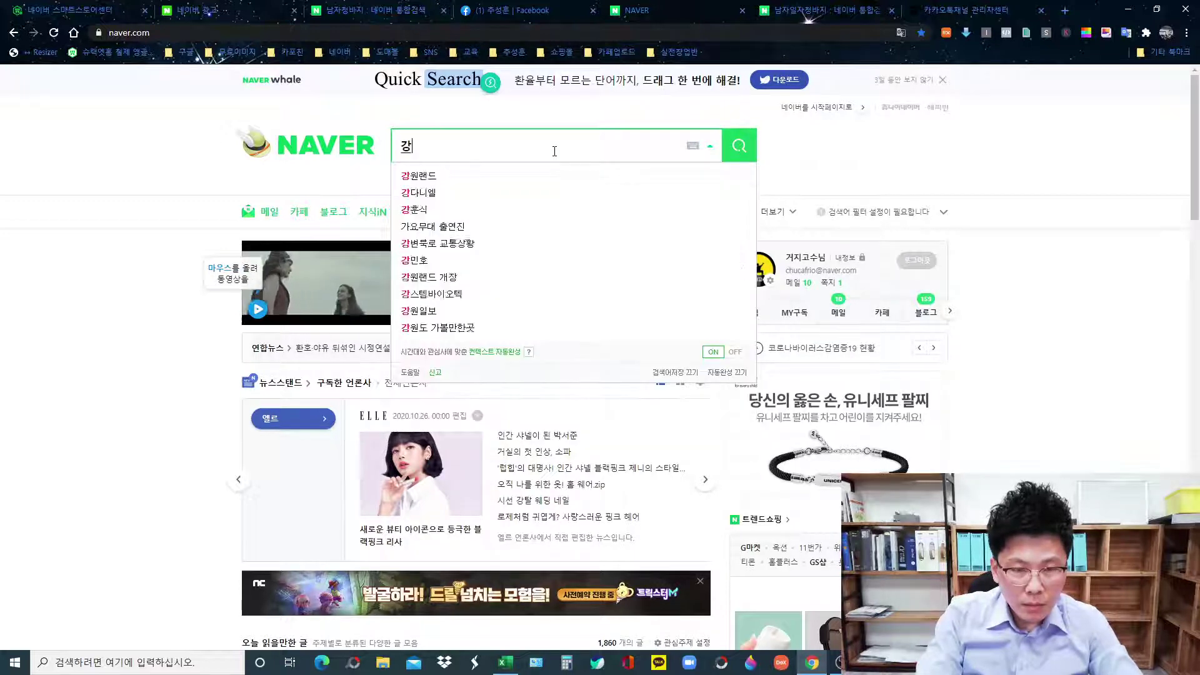
pyautogui.write('ㅣ스')
pyautogui.press('Return')
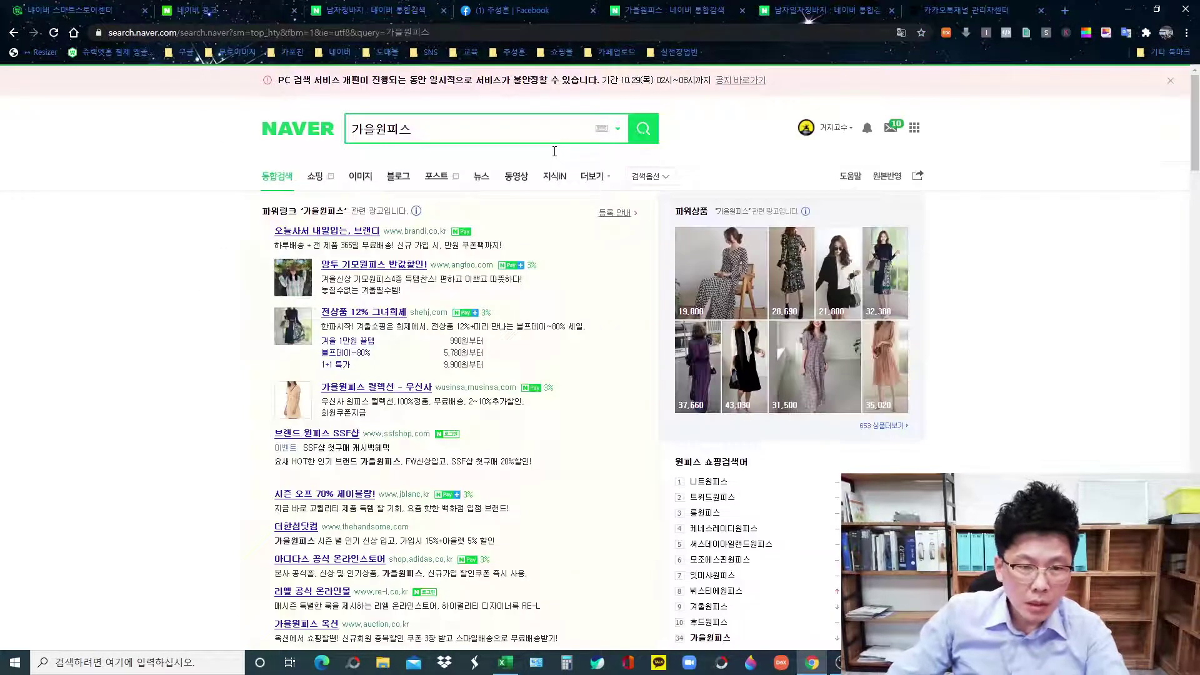
pyautogui.click(360, 176)
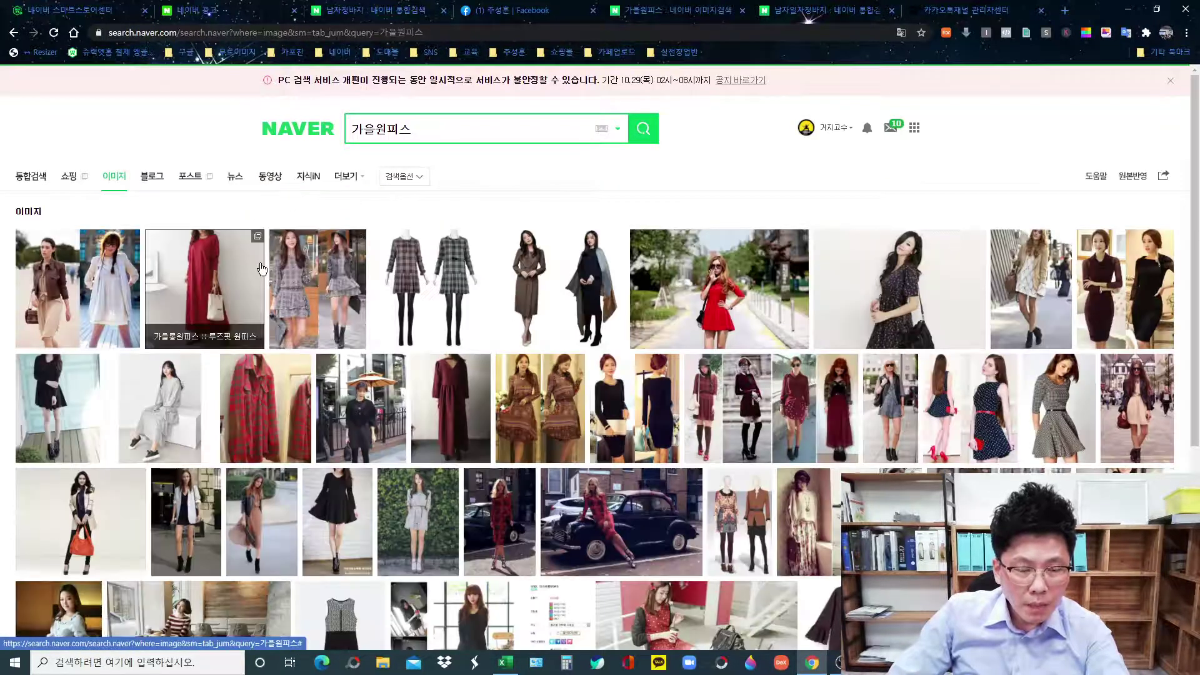
# Search Naver images for 가을원피스코디 and compare with the 남자청바지 results in the keyword tool.
pyautogui.moveTo(431, 128); pyautogui.dragTo(315, 135)
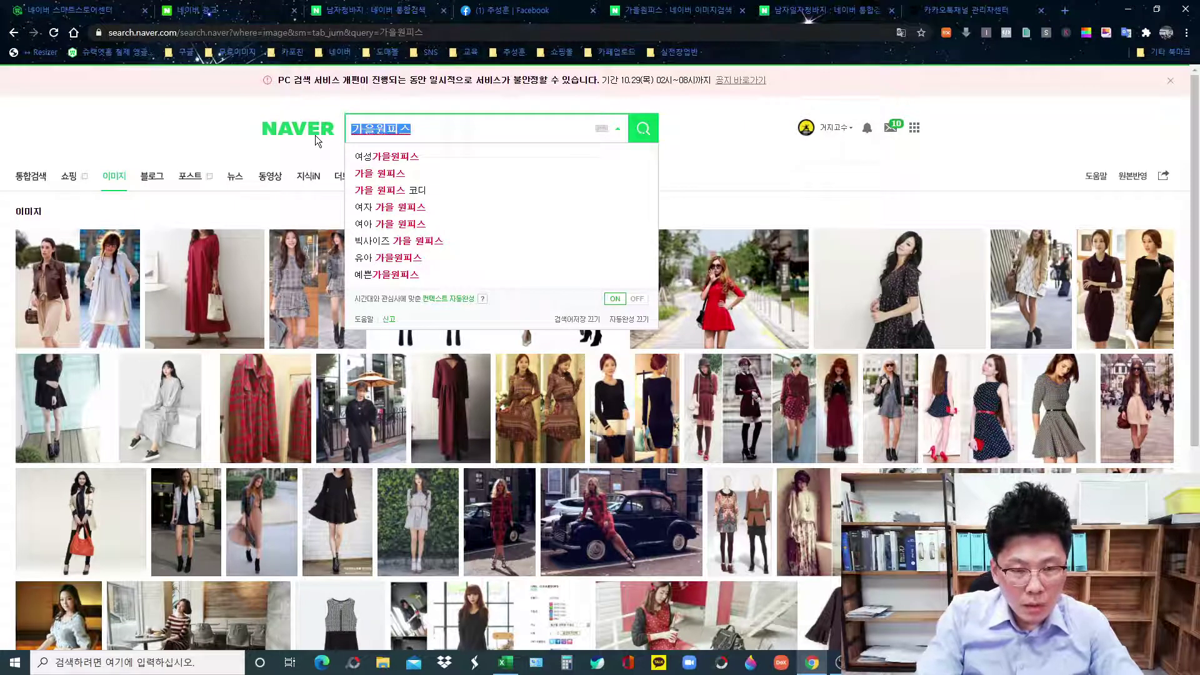
pyautogui.write('가을원피스')
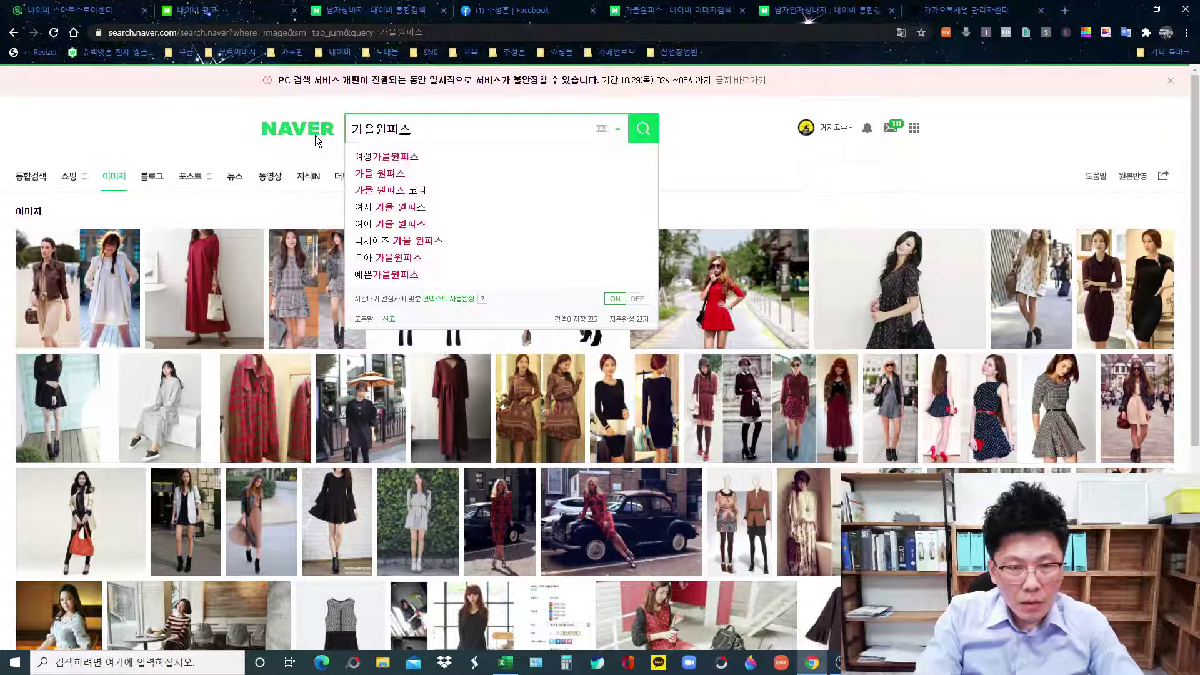
pyautogui.write('코디')
pyautogui.press('Return')
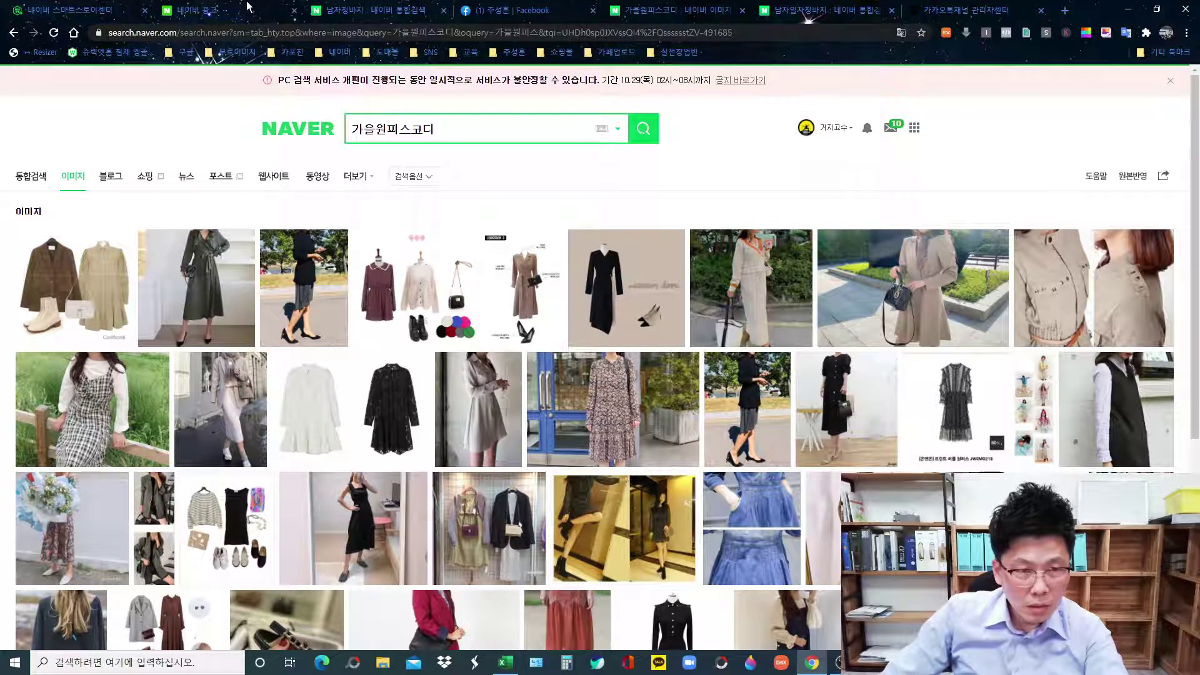
pyautogui.hotkey('ctrl', '2')
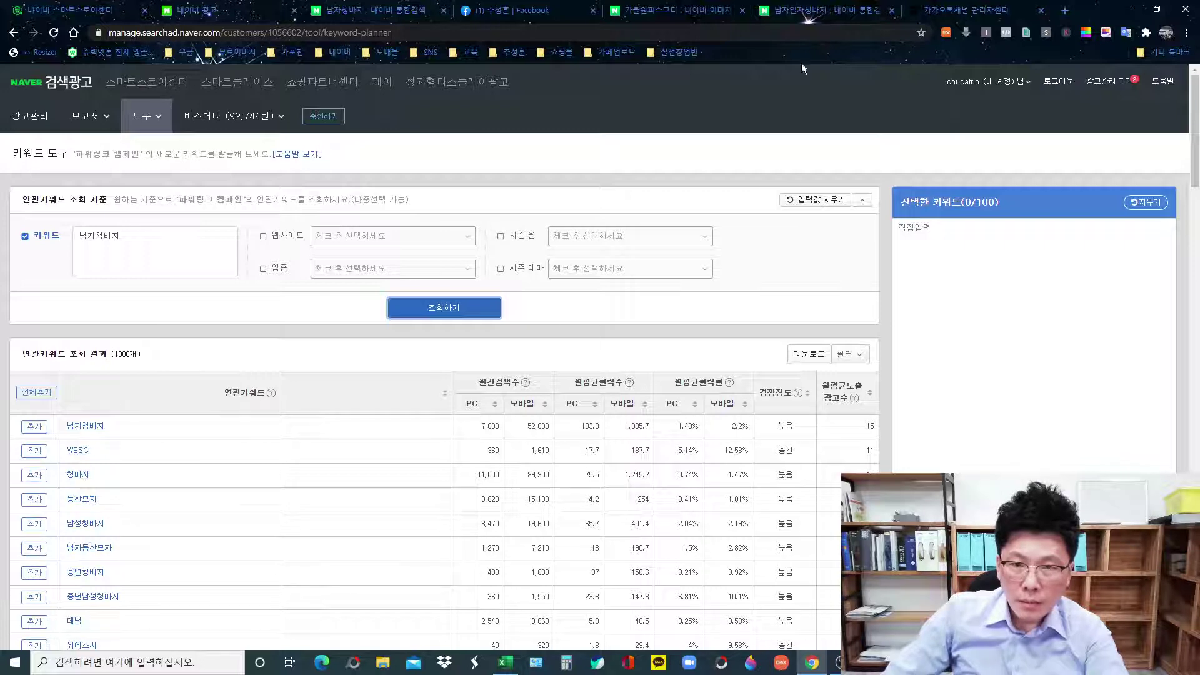
pyautogui.click(679, 15)
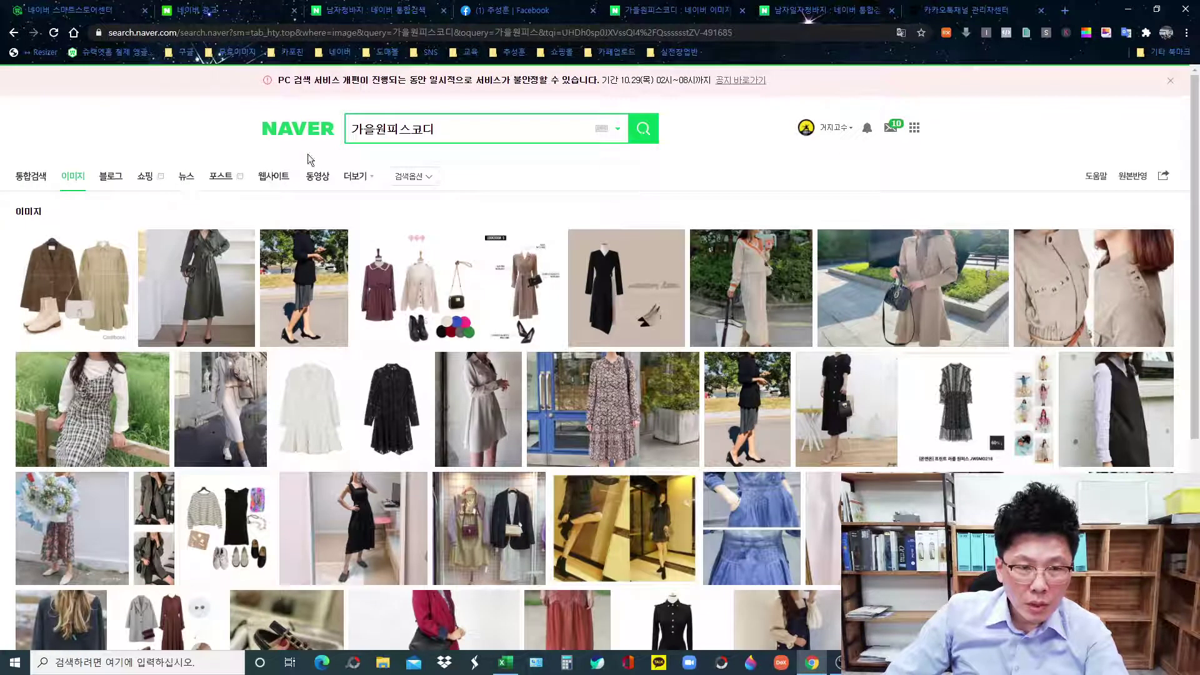
# Visit Naver's blog home page and return to Naver's main page.
pyautogui.click(111, 177)
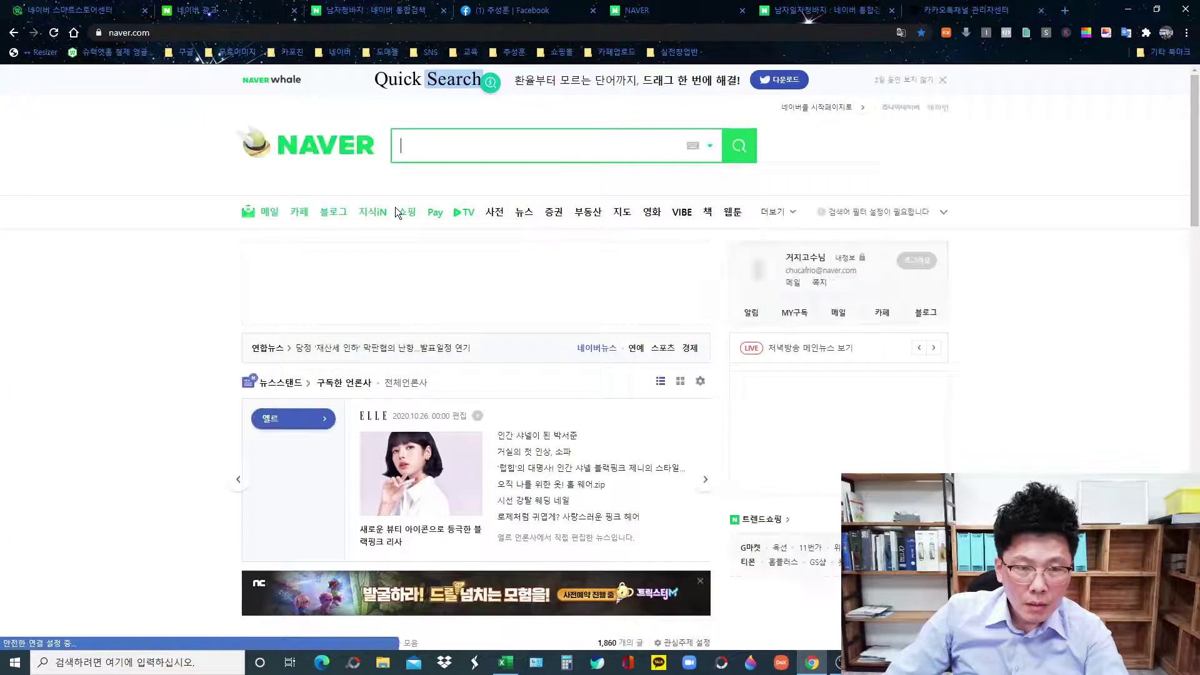
pyautogui.click(333, 211)
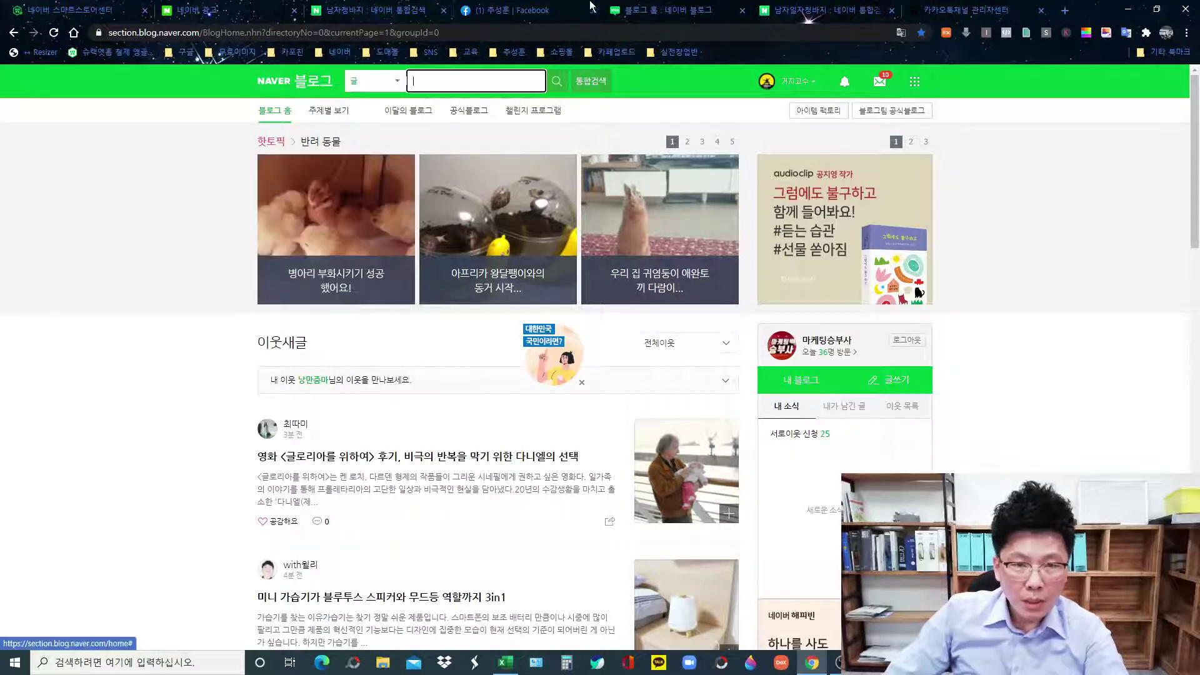
pyautogui.click(275, 81)
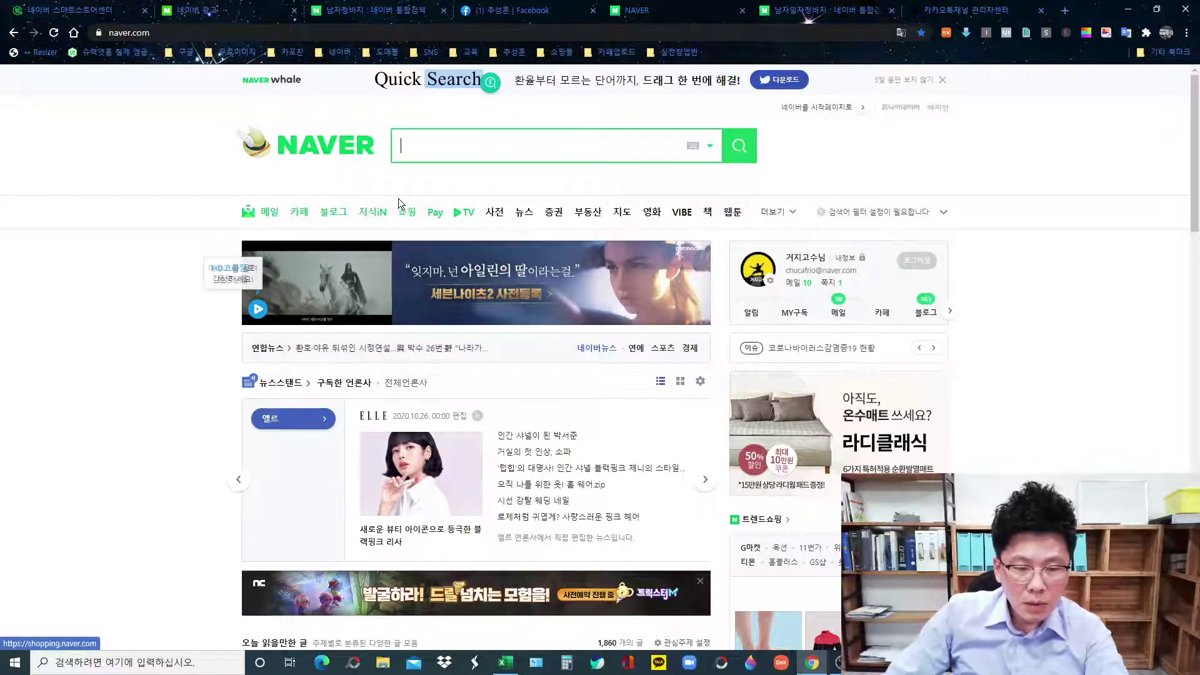
# Return to the keyword tool, add a space to make the lookup keyword 남자 청바지 and query its related keywords.
pyautogui.hotkey('ctrl', '2')
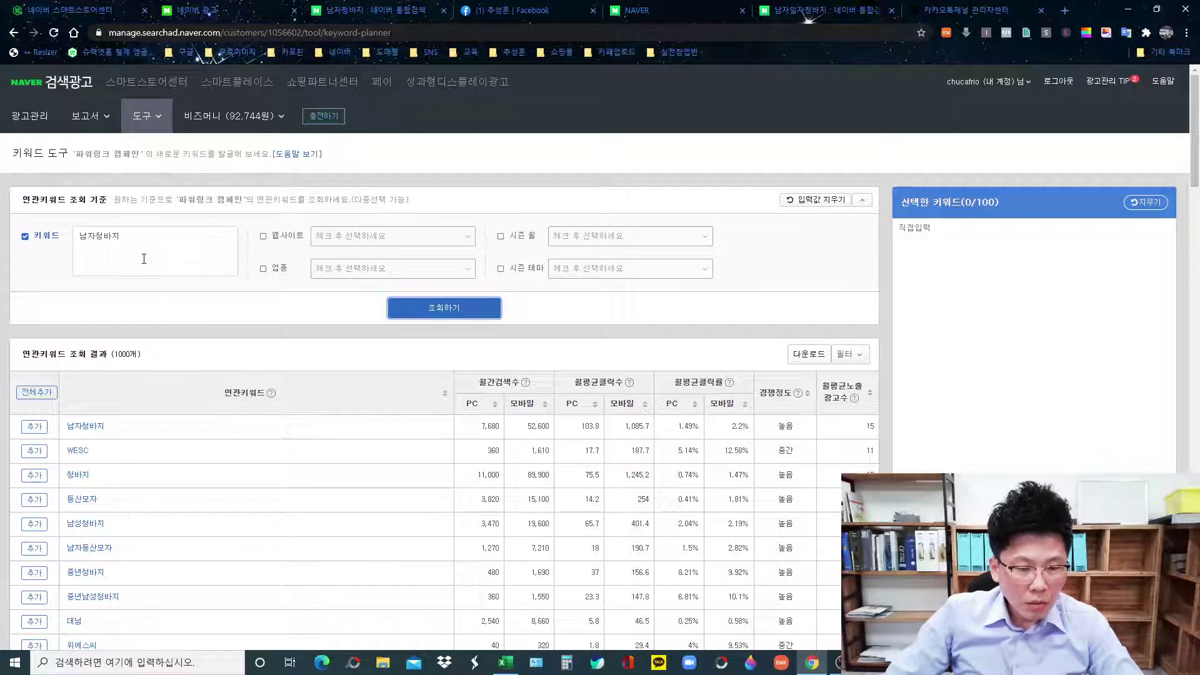
pyautogui.click(95, 235)
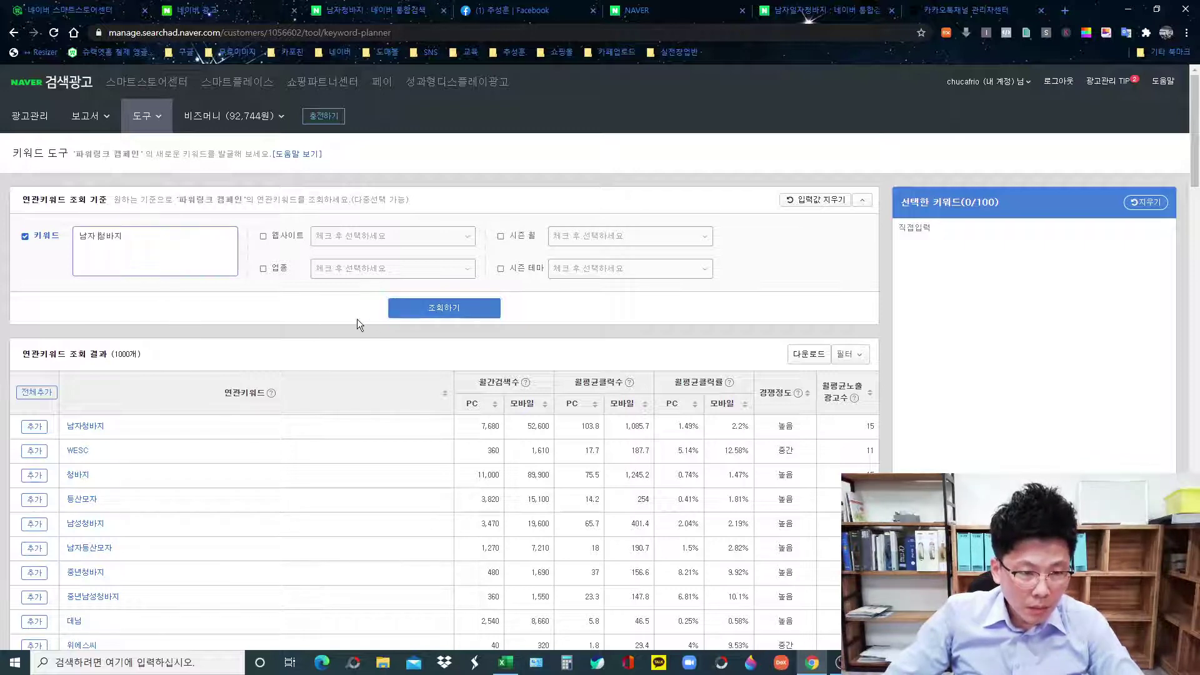
pyautogui.click(424, 318)
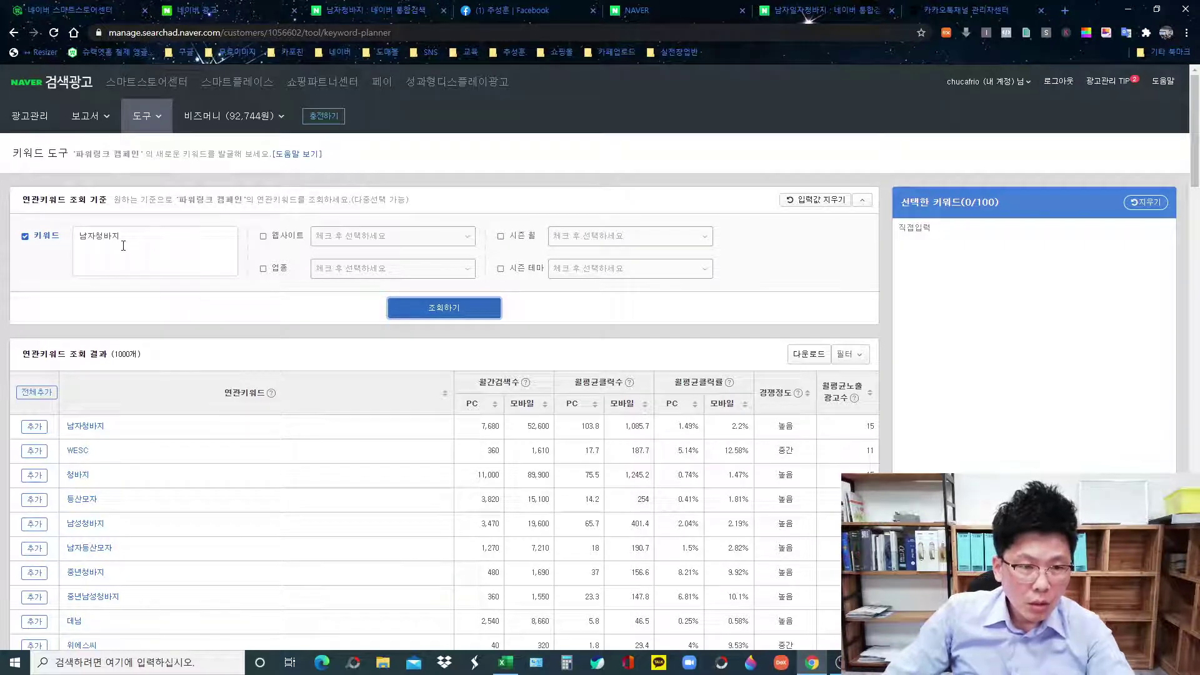
# Put a space between 남자 and 청바지 in the lookup keyword, remove it and query 남자청바지 again.
pyautogui.click(96, 235)
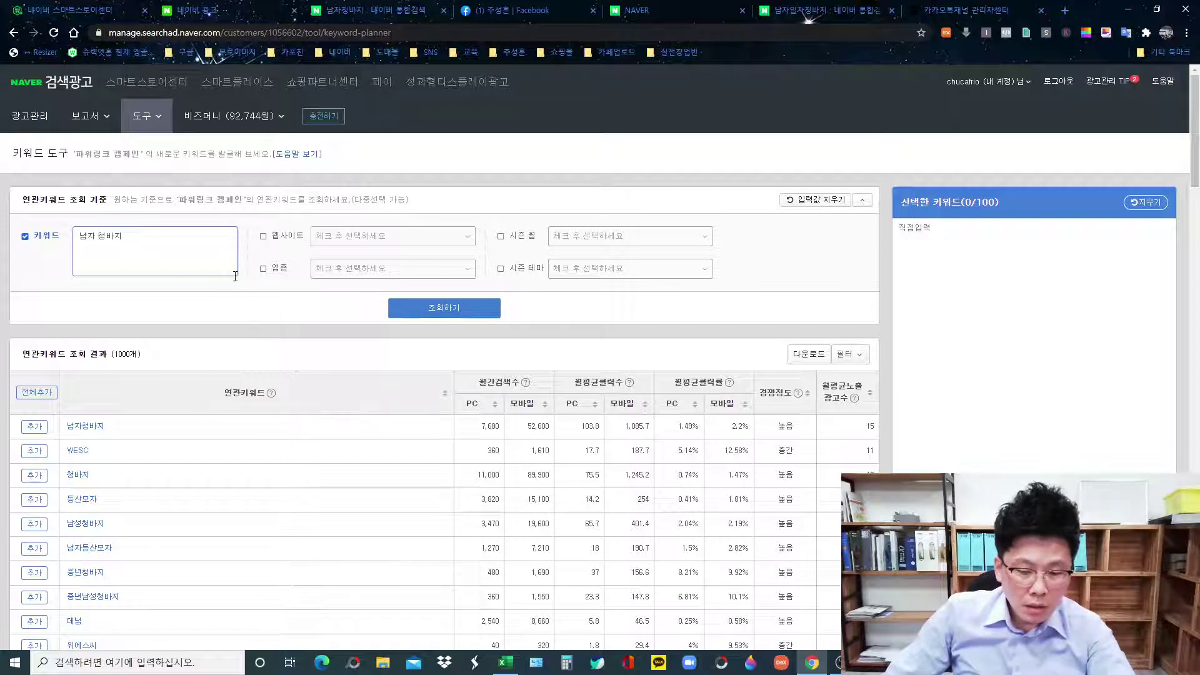
pyautogui.press('BackSpace')
pyautogui.click(434, 315)
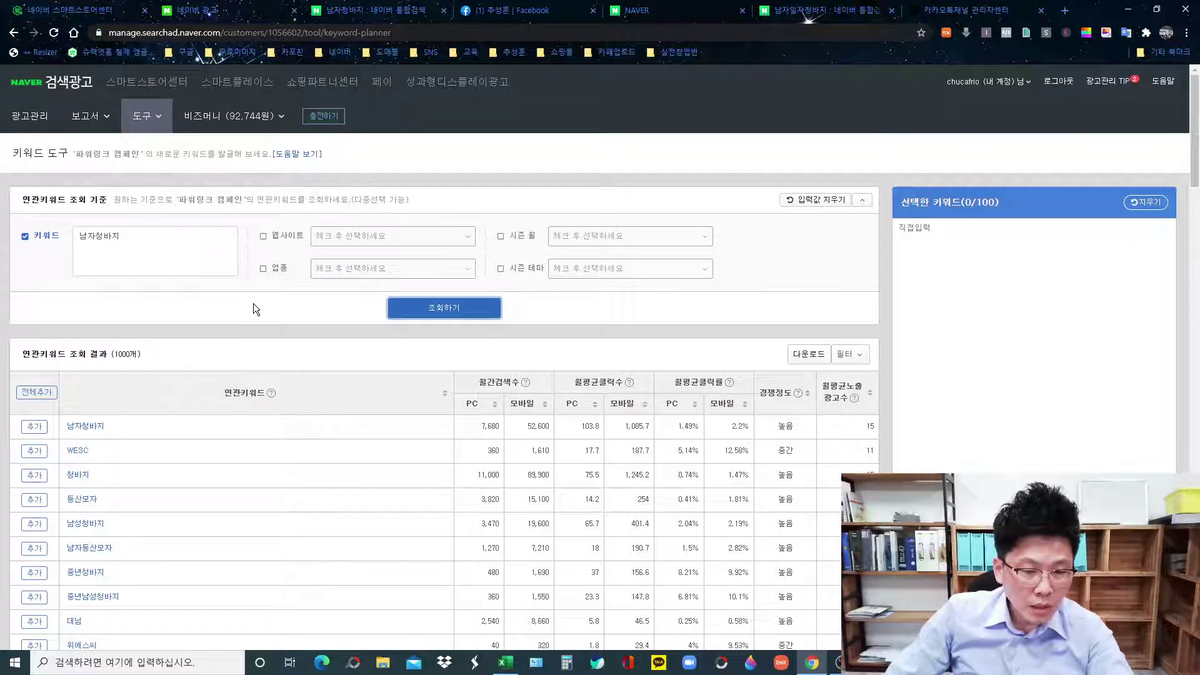
# Query the spaced keyword 남자 청바지 once more and reinsert the space in the keyword field.
pyautogui.click(97, 236)
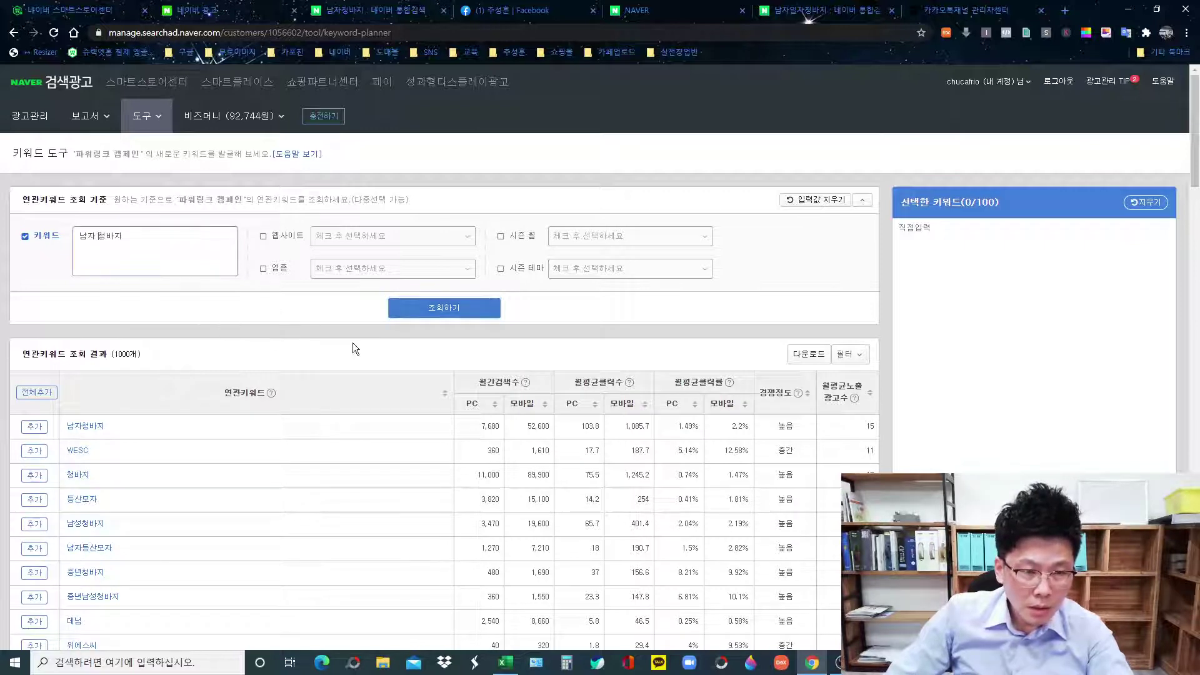
pyautogui.click(407, 309)
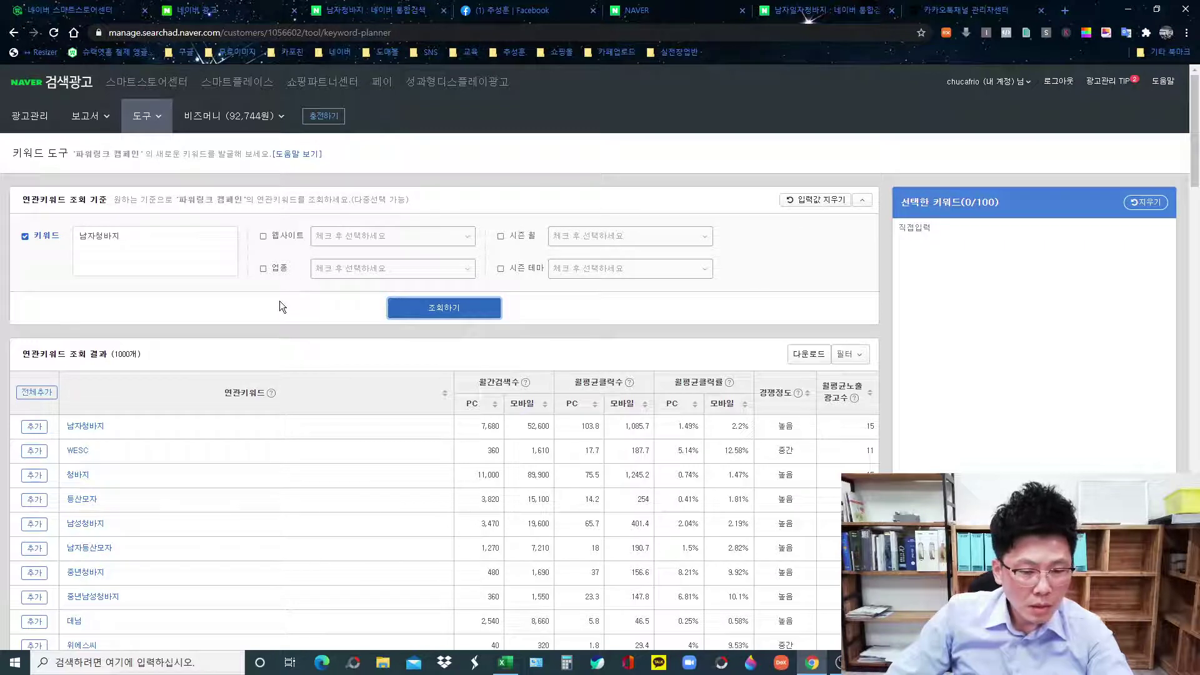
pyautogui.click(98, 237)
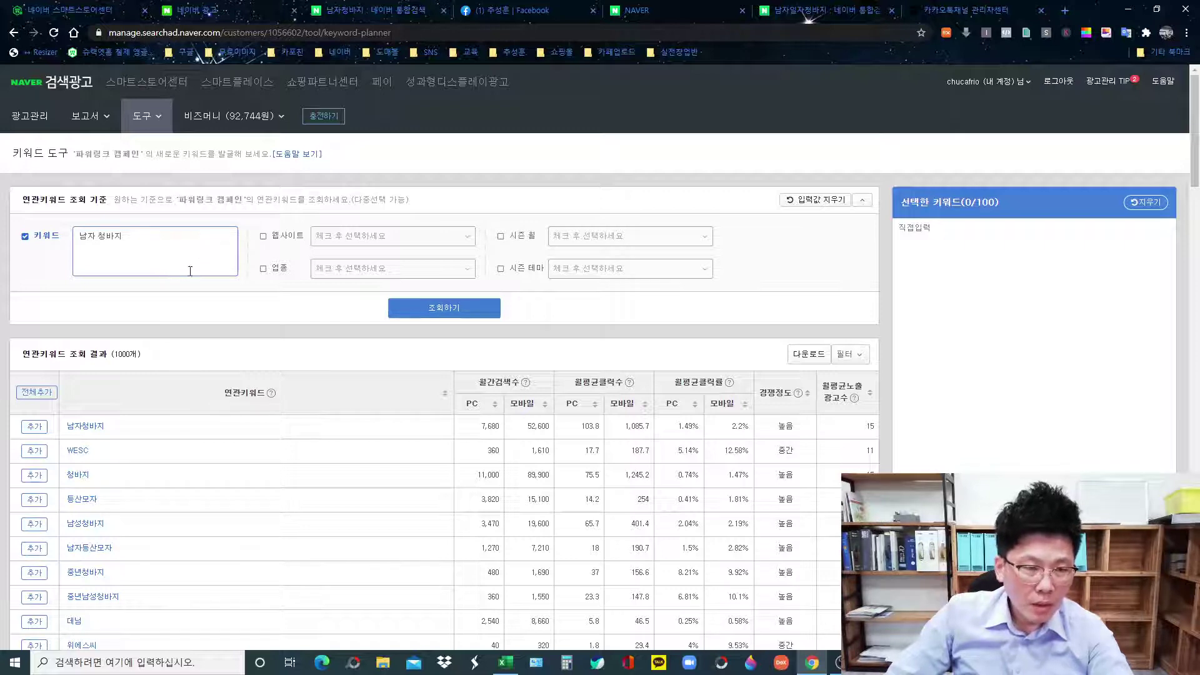
# Compare the autocomplete suggestions for 남자 청 and 남자청 on Naver's home page.
pyautogui.click(653, 17)
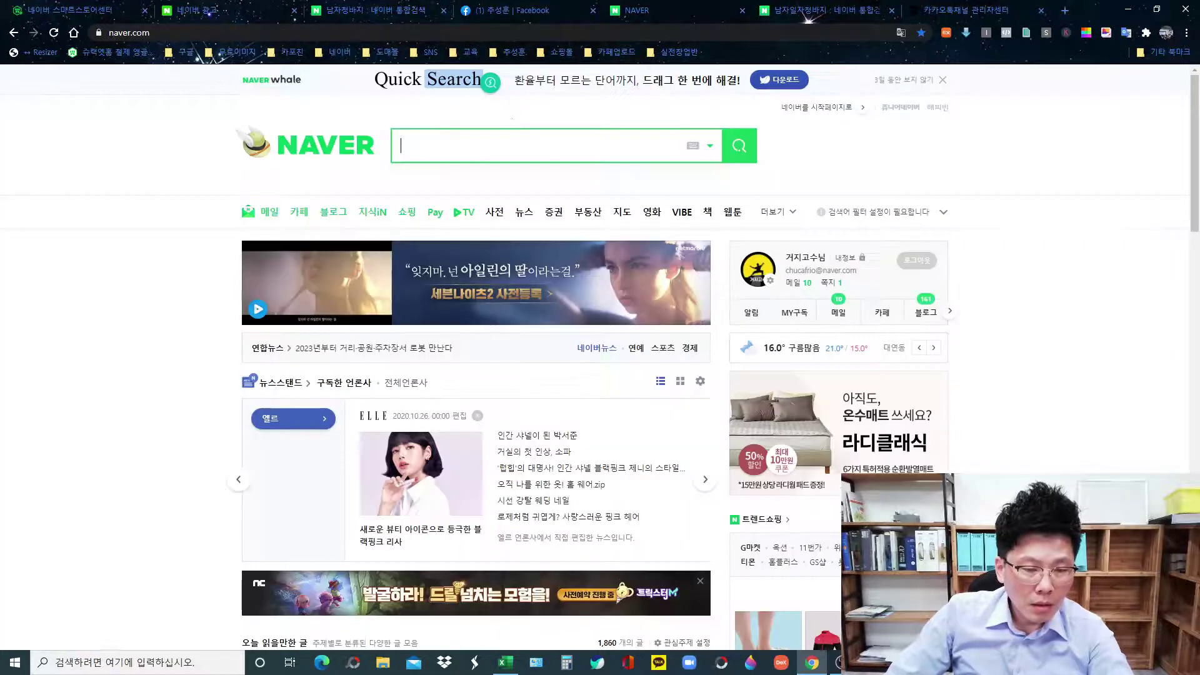
pyautogui.click(484, 151)
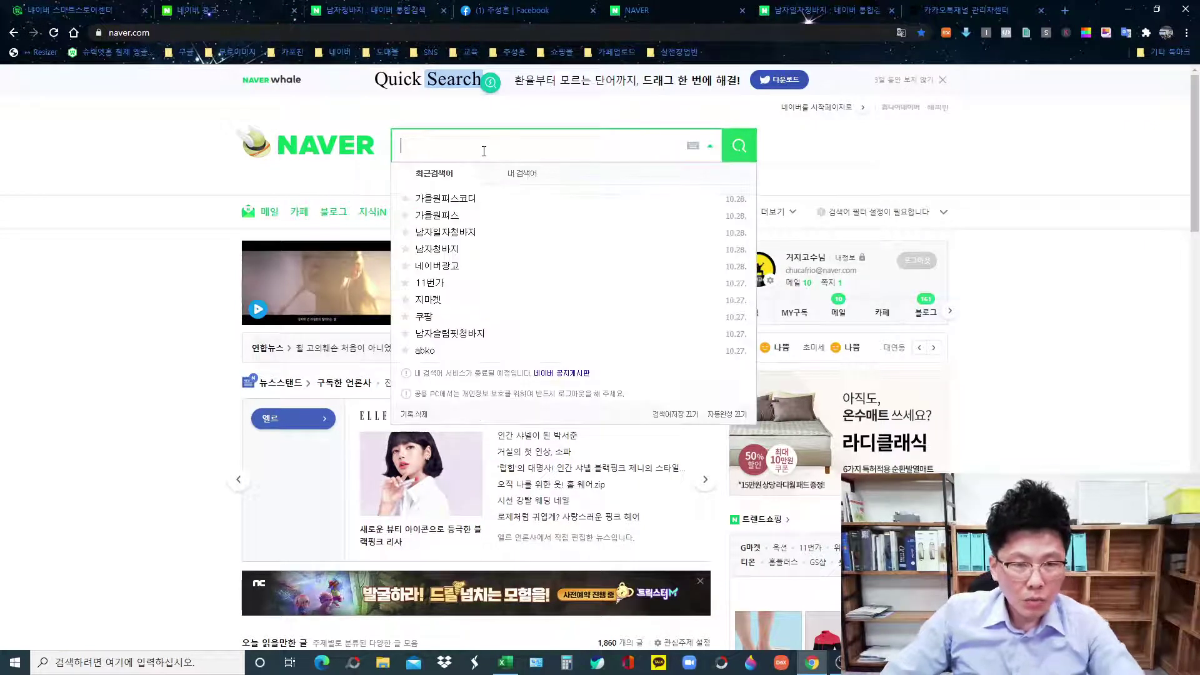
pyautogui.write('남자 청')
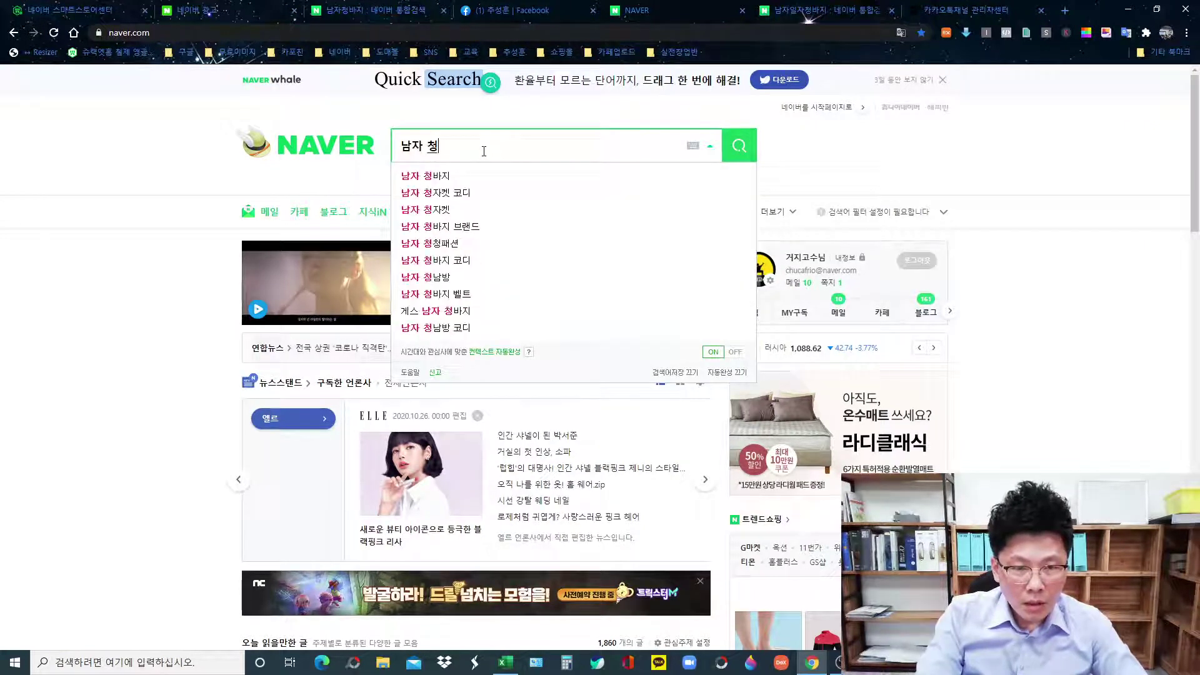
pyautogui.press('BackSpace')
pyautogui.press('BackSpace')
pyautogui.write('청')
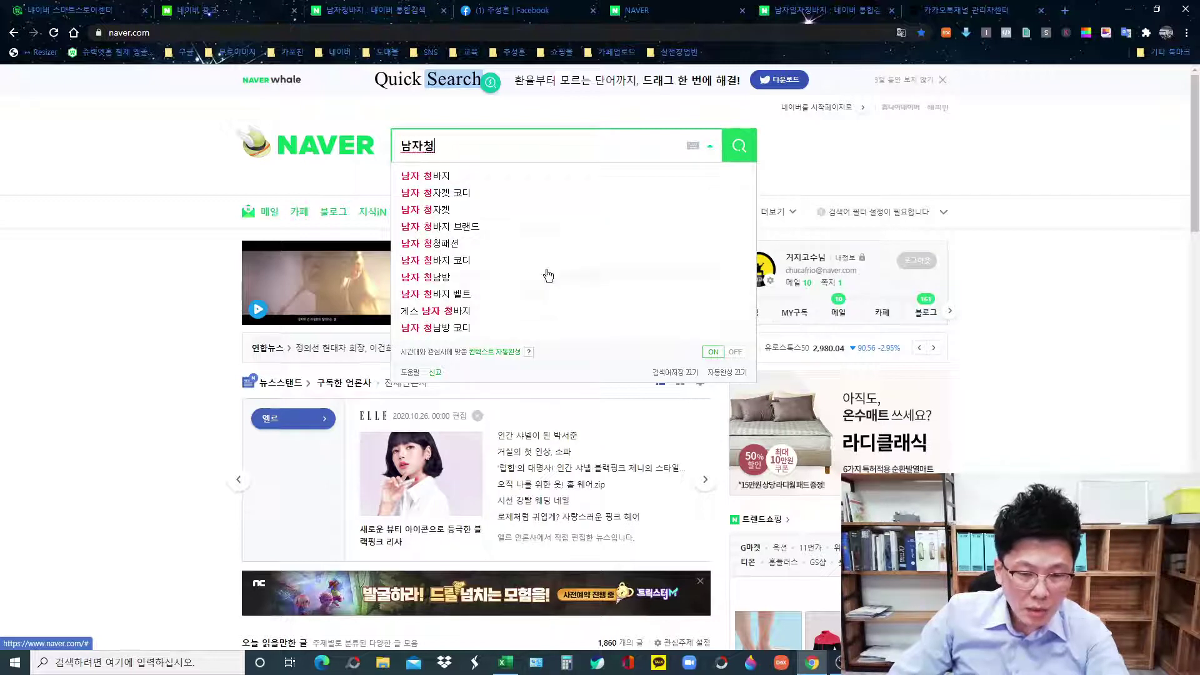
# Search Naver for 남자청바지 without a space and browse its blog results.
pyautogui.write('바지')
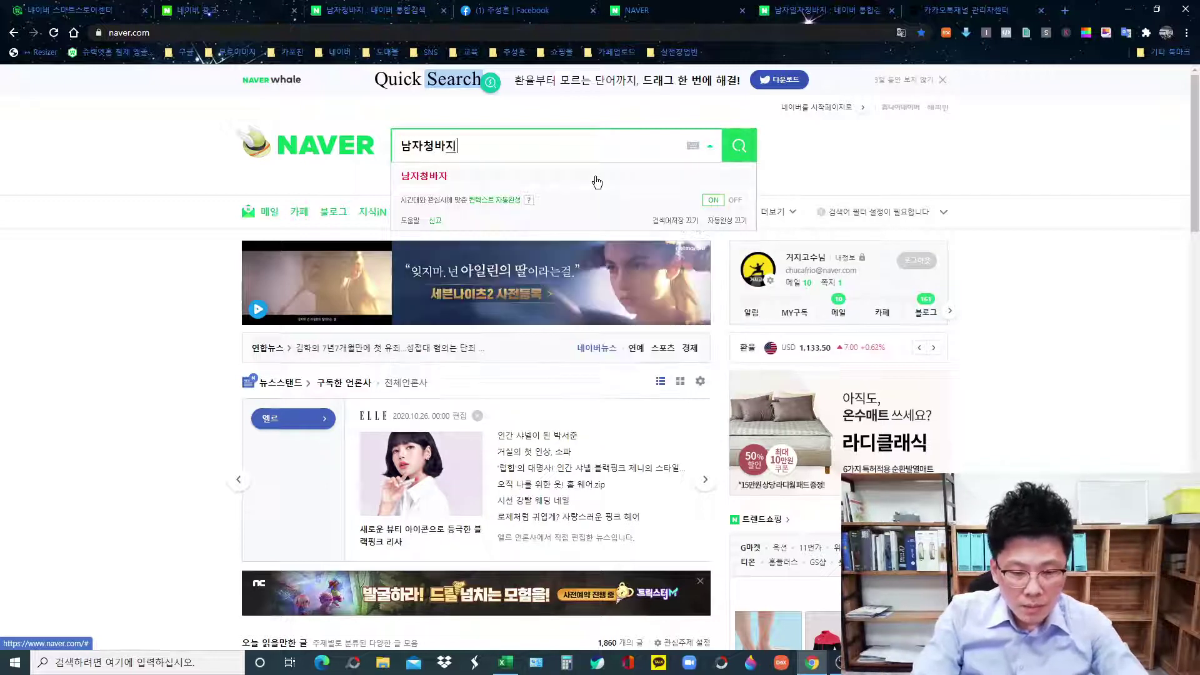
pyautogui.press('Return')
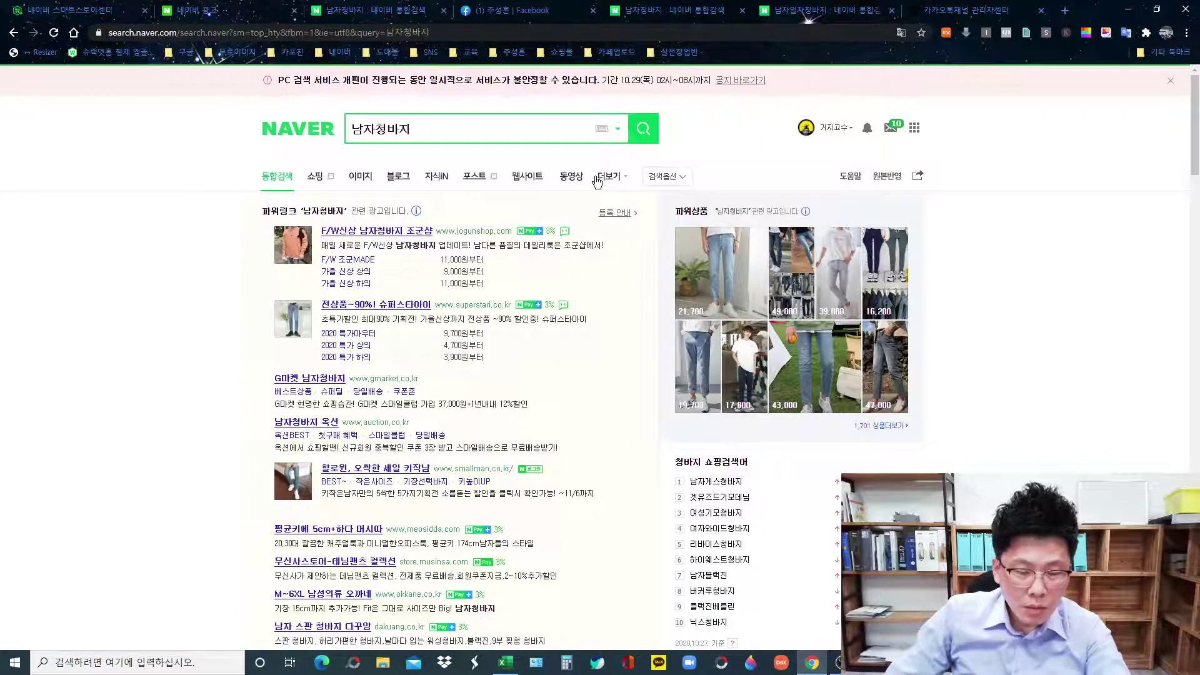
pyautogui.click(399, 177)
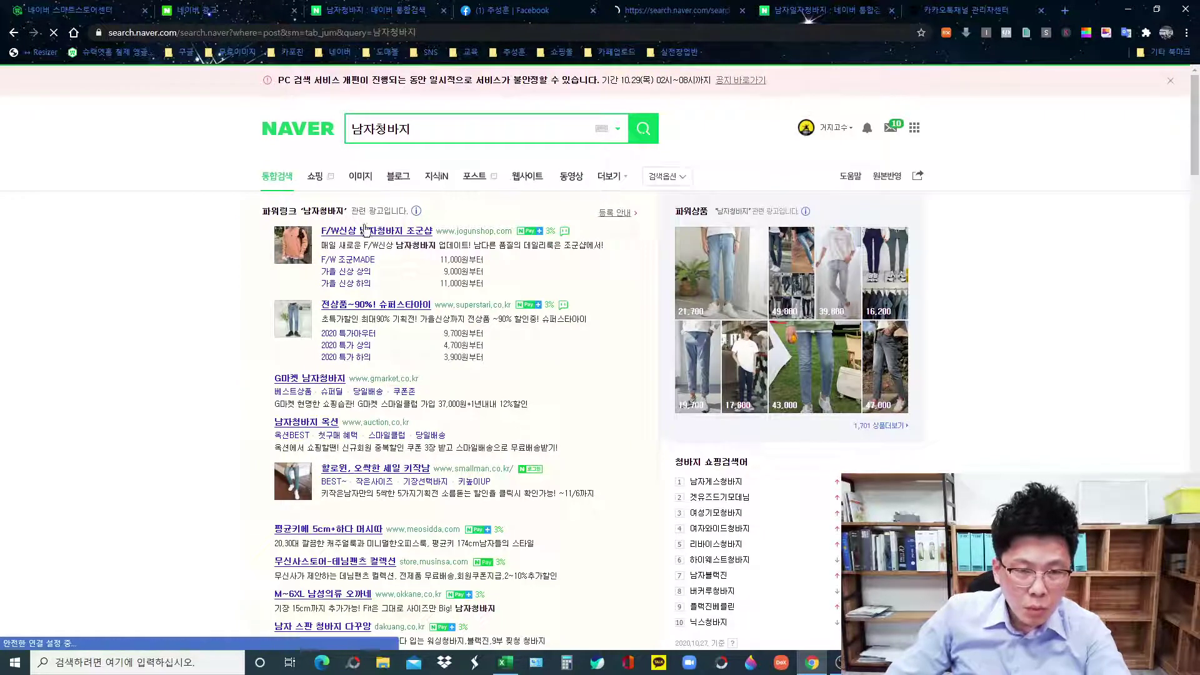
pyautogui.scroll(-3, 350, 250)
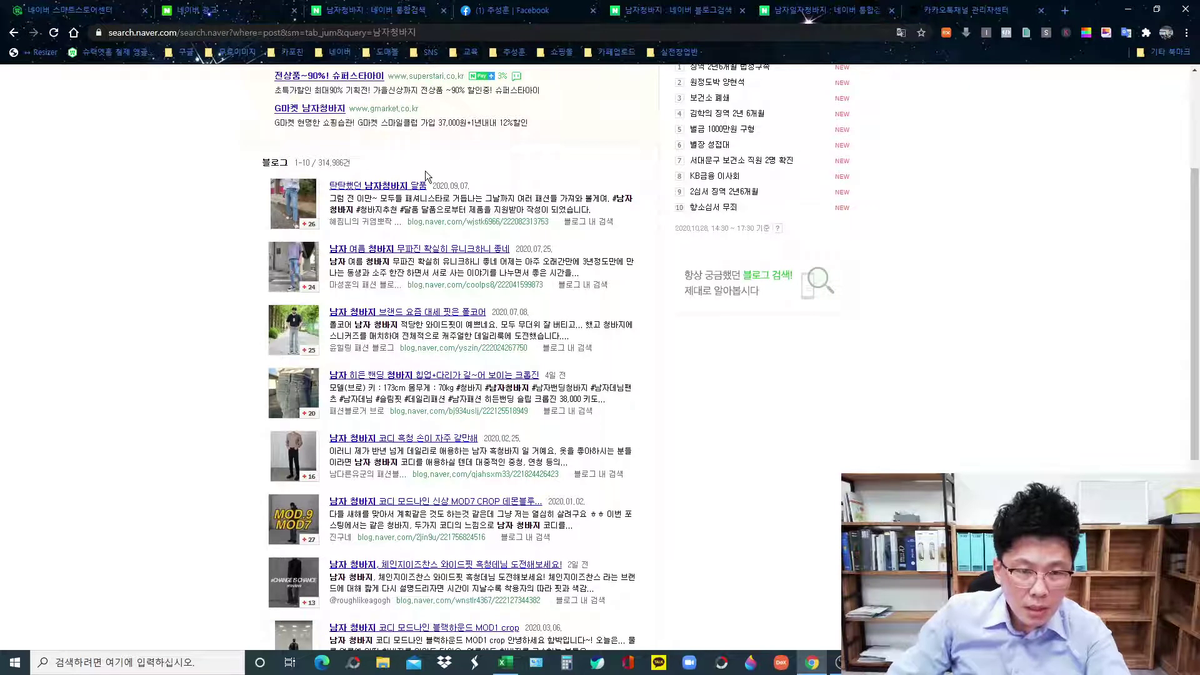
# Examine the remaining first-page blog results for 남자청바지, noting how the post titles space the keyword.
pyautogui.scroll(-1, 428, 175)
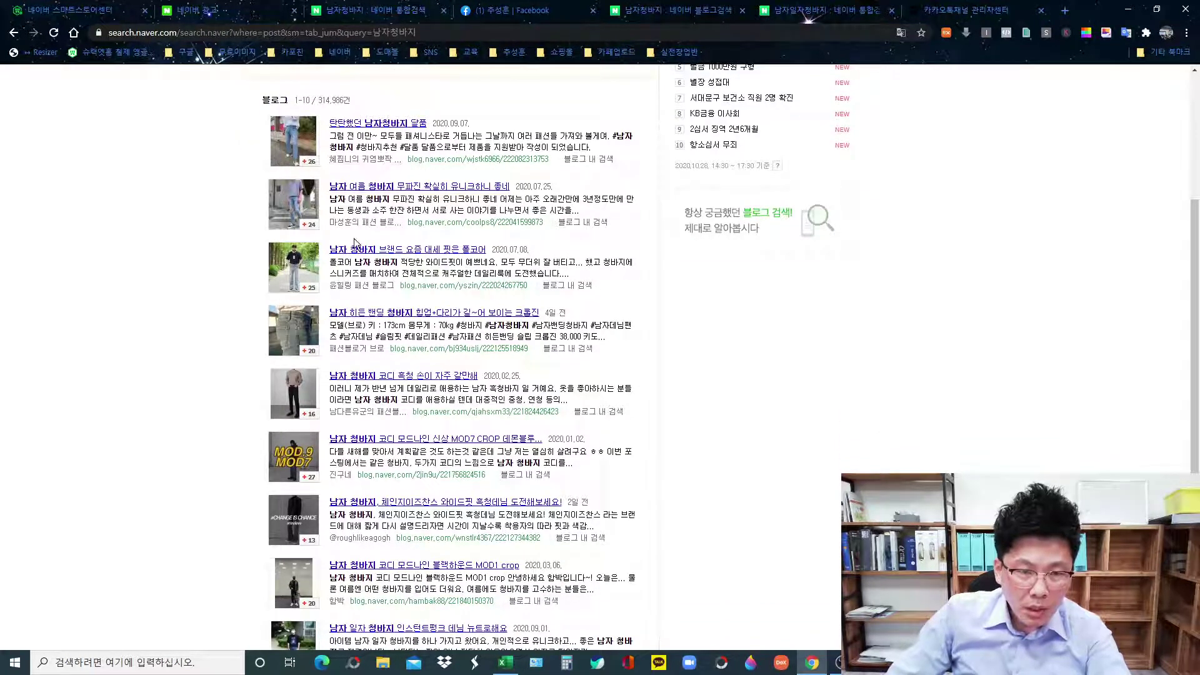
pyautogui.scroll(-1, 368, 247)
pyautogui.scroll(-2, 366, 269)
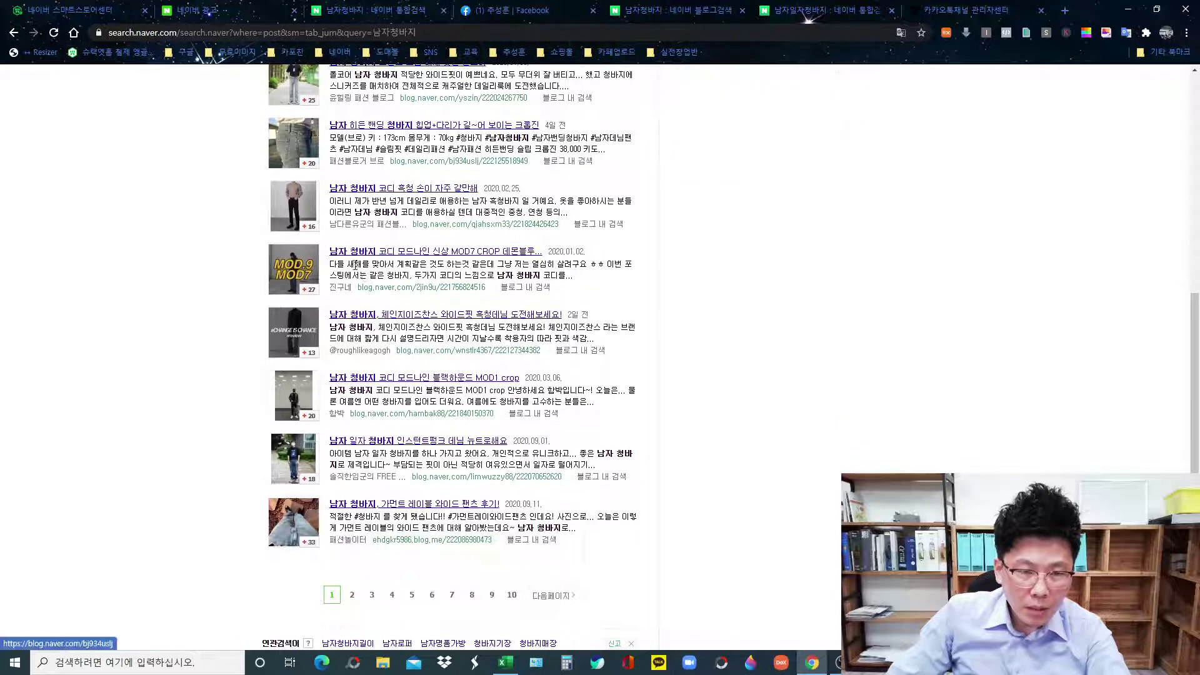
pyautogui.scroll(-2, 358, 305)
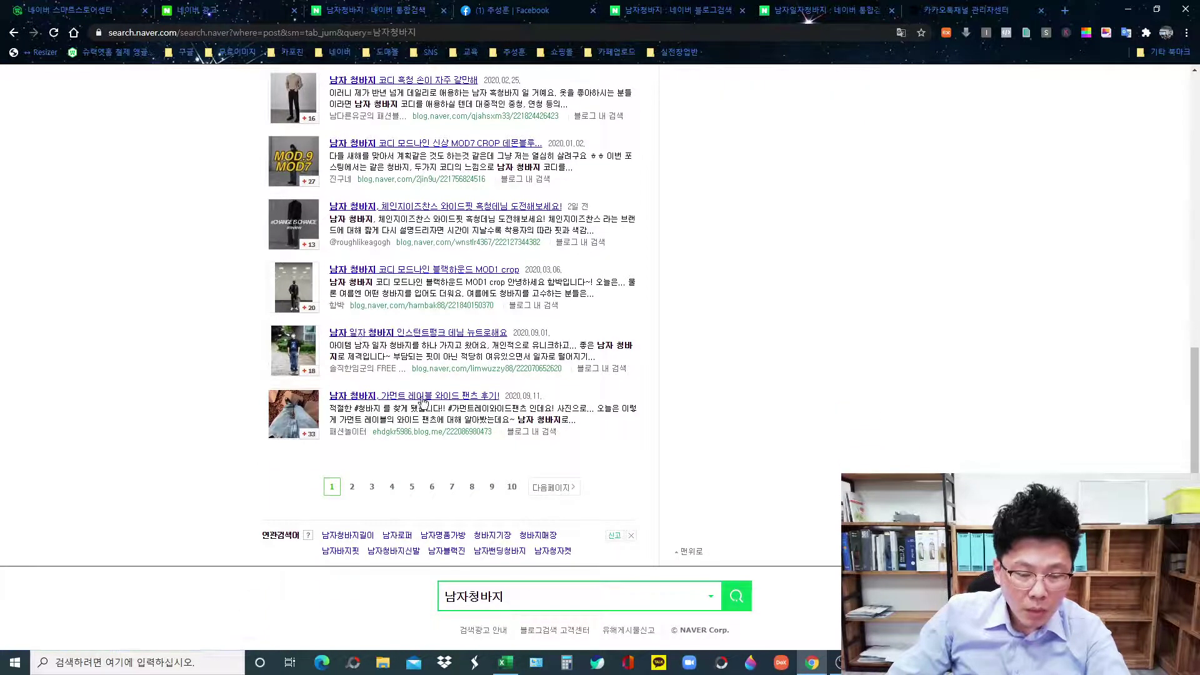
pyautogui.scroll(9, 581, 345)
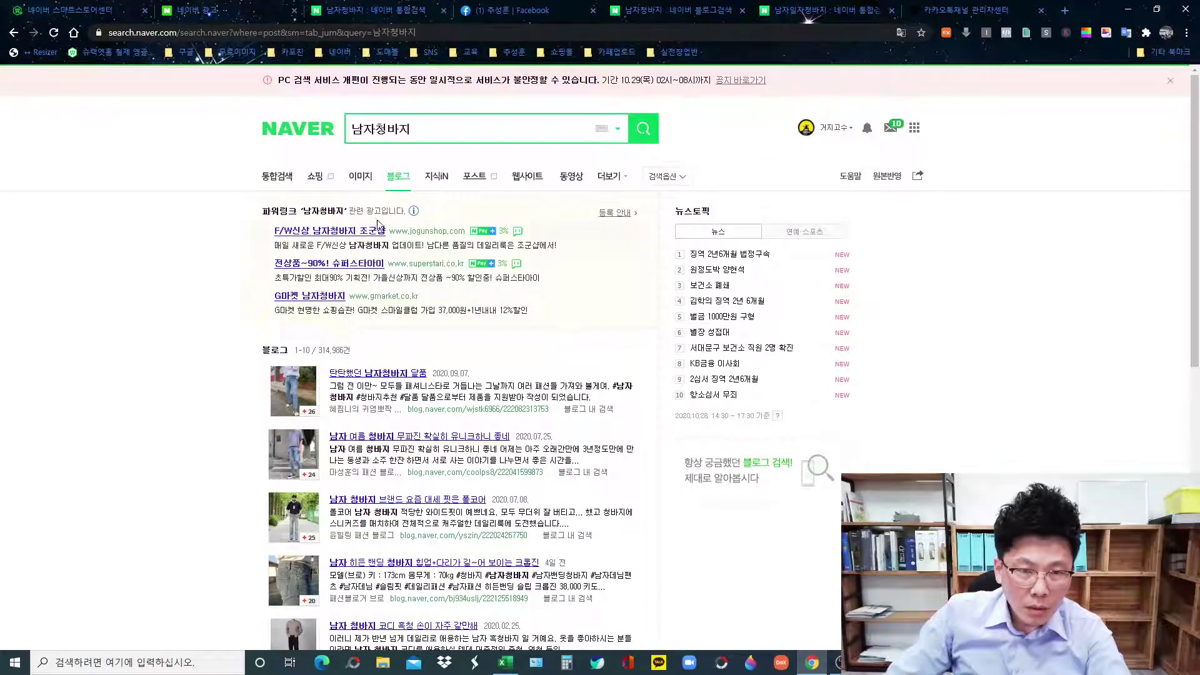
# Show the Naver Shopping results for 남자청바지 and look through the product listings and their titles.
pyautogui.click(316, 177)
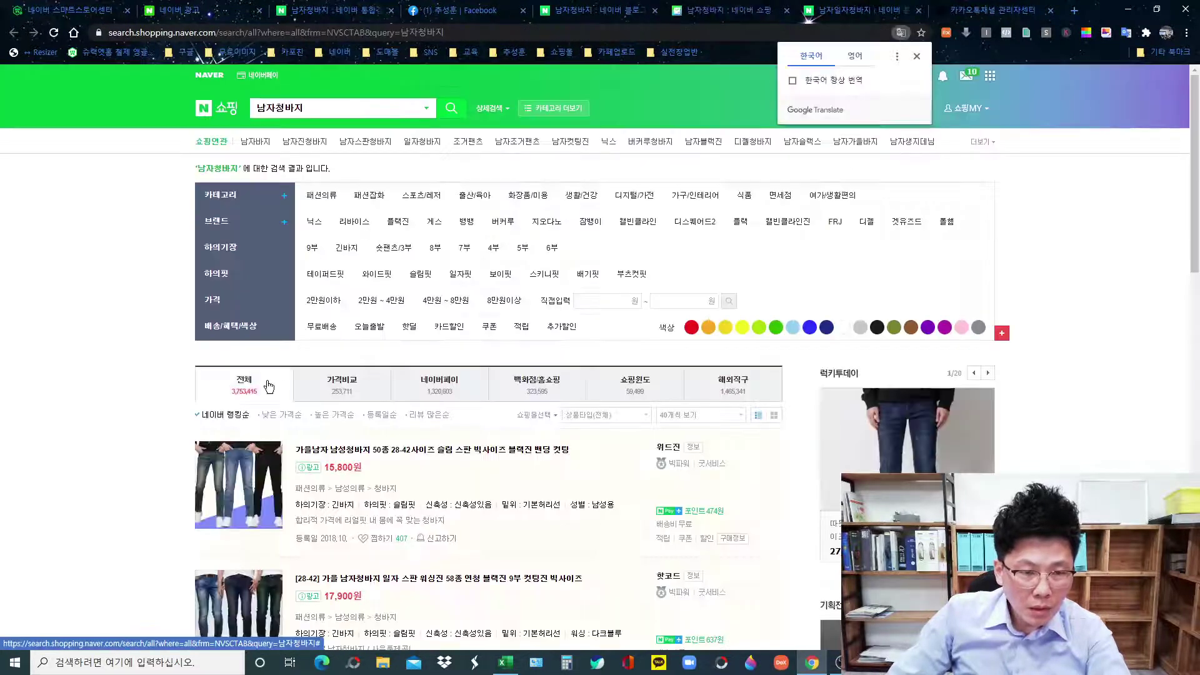
pyautogui.scroll(-9, 238, 428)
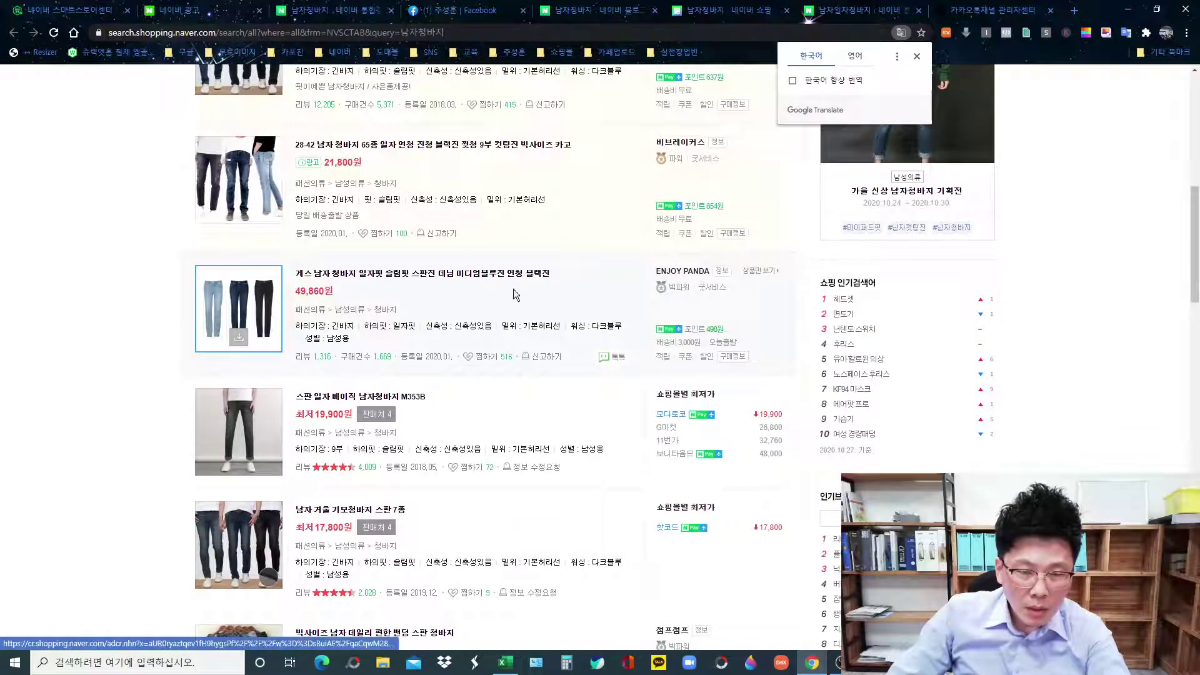
pyautogui.scroll(-5, 437, 319)
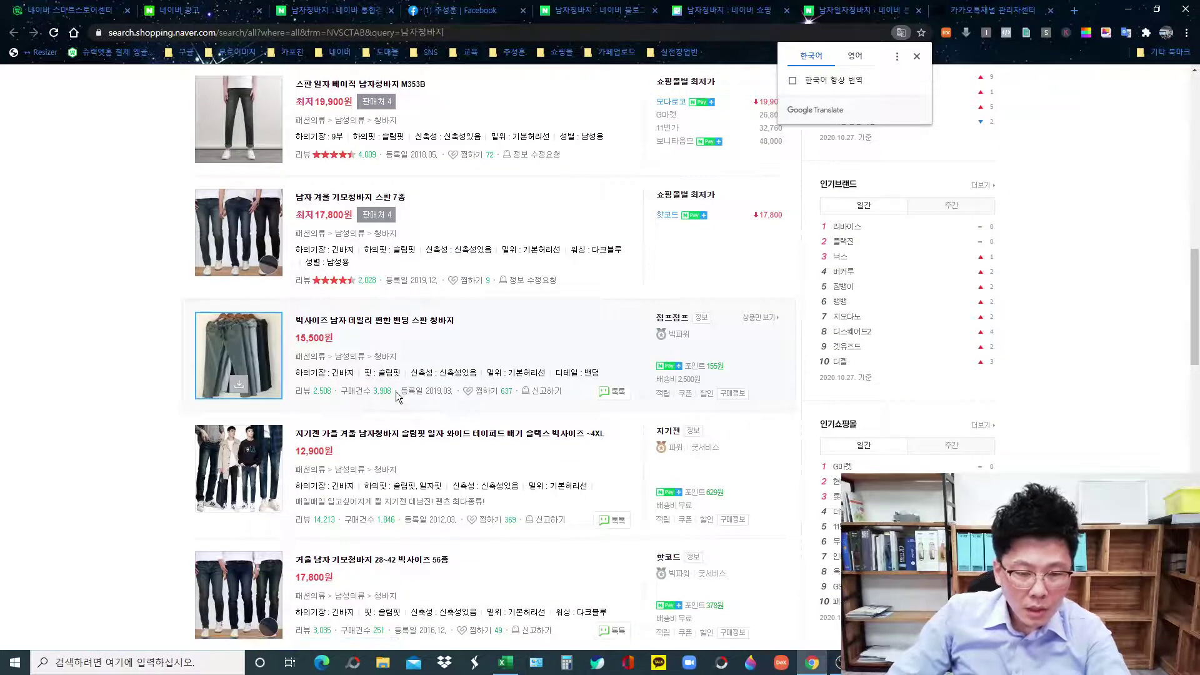
pyautogui.scroll(5, 396, 392)
pyautogui.scroll(8, 396, 394)
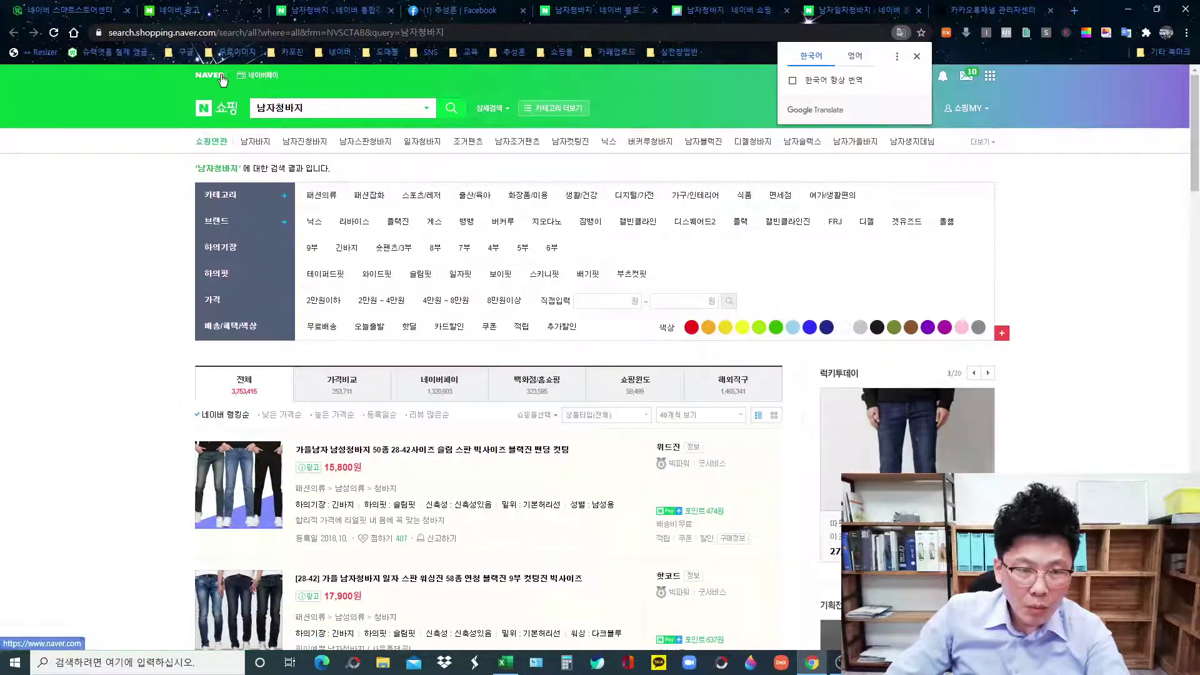
# Go to Naver's home page, and return to the Search Ads keyword tool with the 남자청바지 results.
pyautogui.click(210, 75)
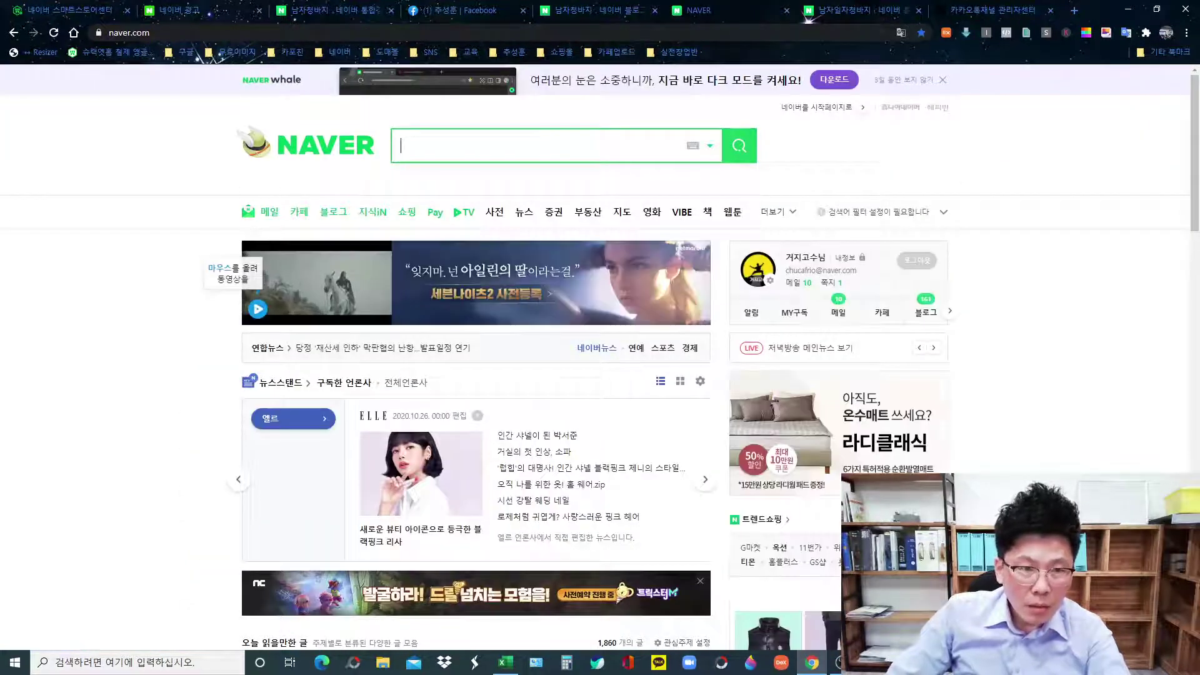
pyautogui.click(211, 8)
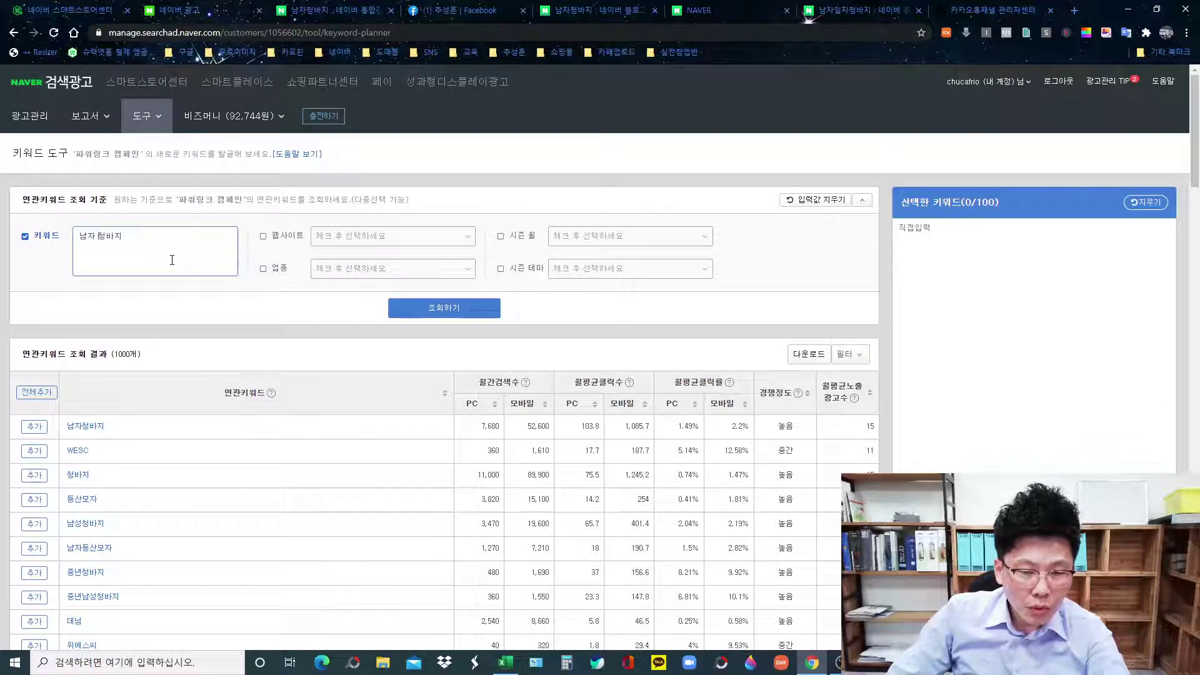
pyautogui.press('BackSpace')
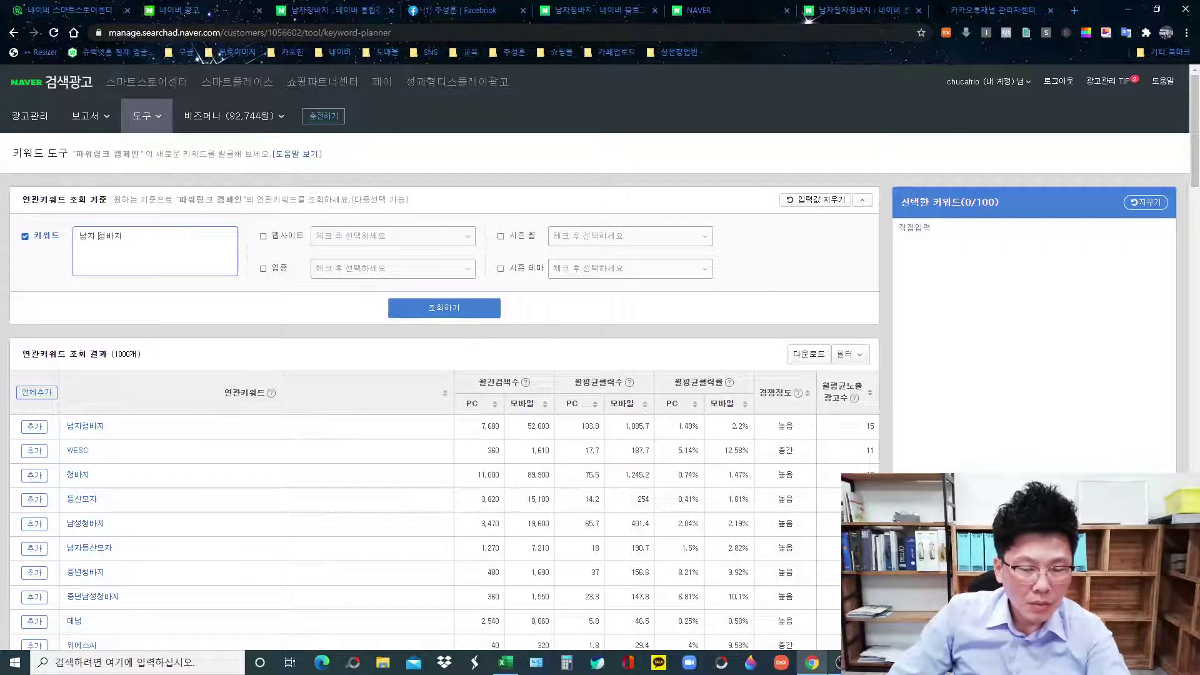
pyautogui.click(840, 663)
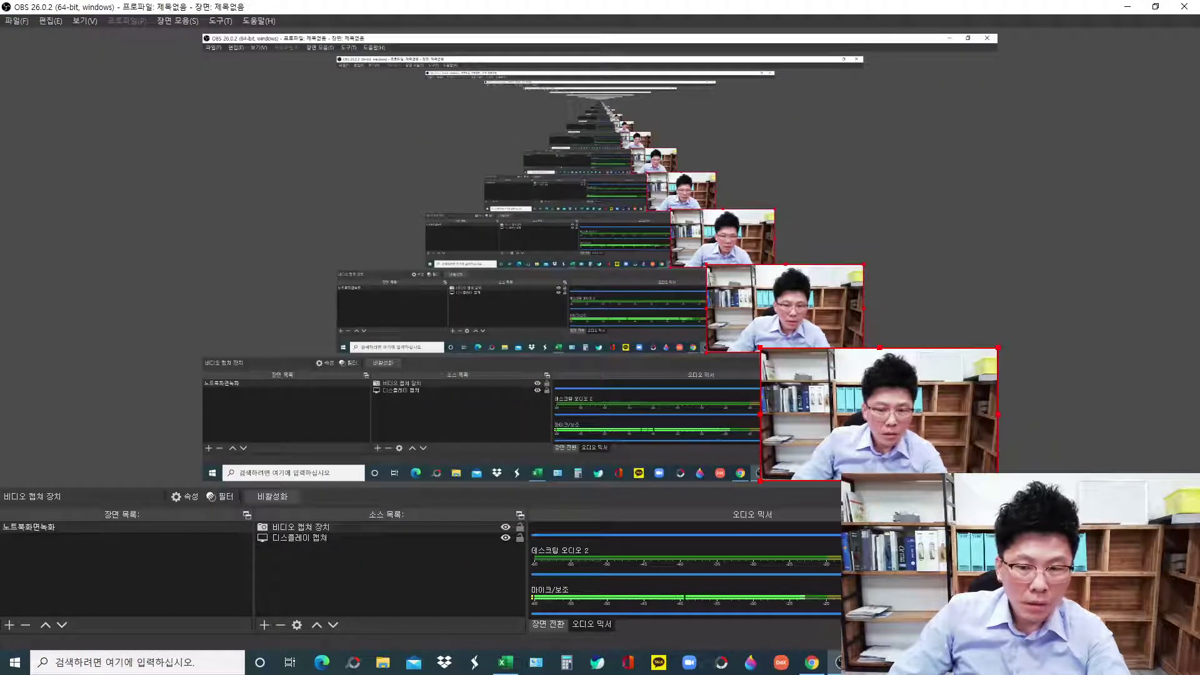